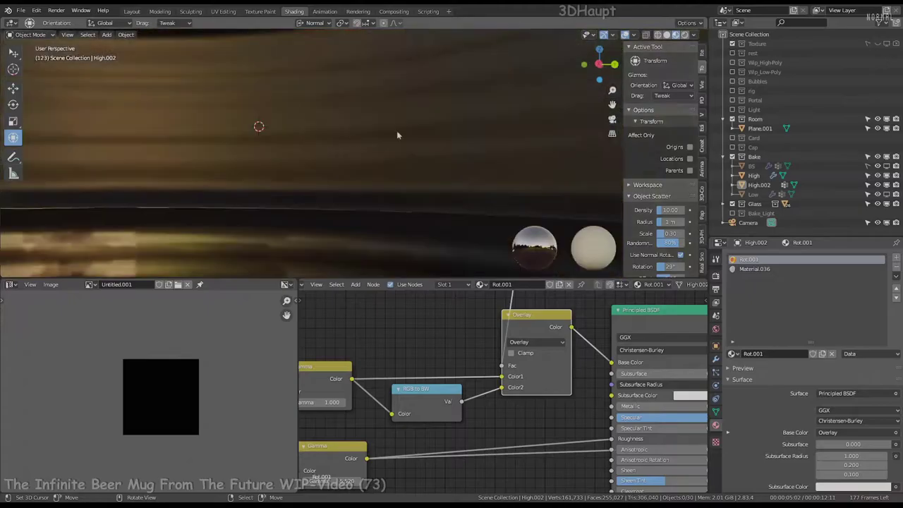
Step: Orbit around the Push button and view it in full Rendered shading
{"action": "middle_click_drag", "start_coordinate": [397, 131], "coordinate": [423, 141]}
{"action": "scroll", "coordinate": [472, 326], "scroll_direction": "down", "scroll_amount": 2}
{"action": "scroll", "coordinate": [472, 326], "scroll_direction": "down", "scroll_amount": 2}
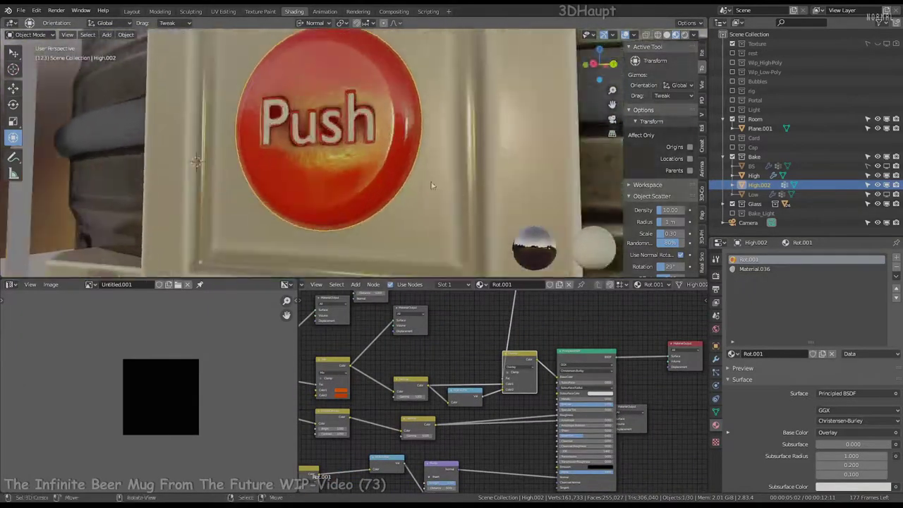
{"action": "key", "text": "z"}
{"action": "scroll", "coordinate": [332, 138], "scroll_direction": "down", "scroll_amount": 2}
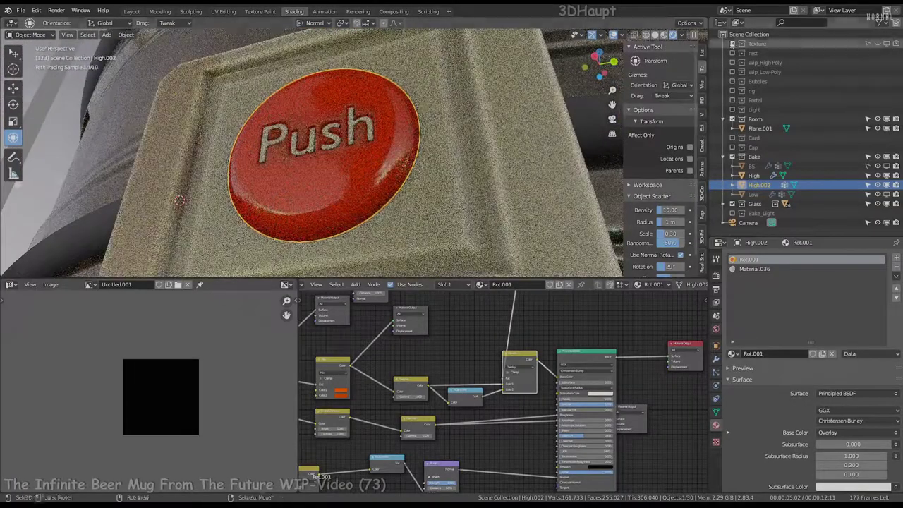
{"action": "scroll", "coordinate": [466, 361], "scroll_direction": "down", "scroll_amount": 3}
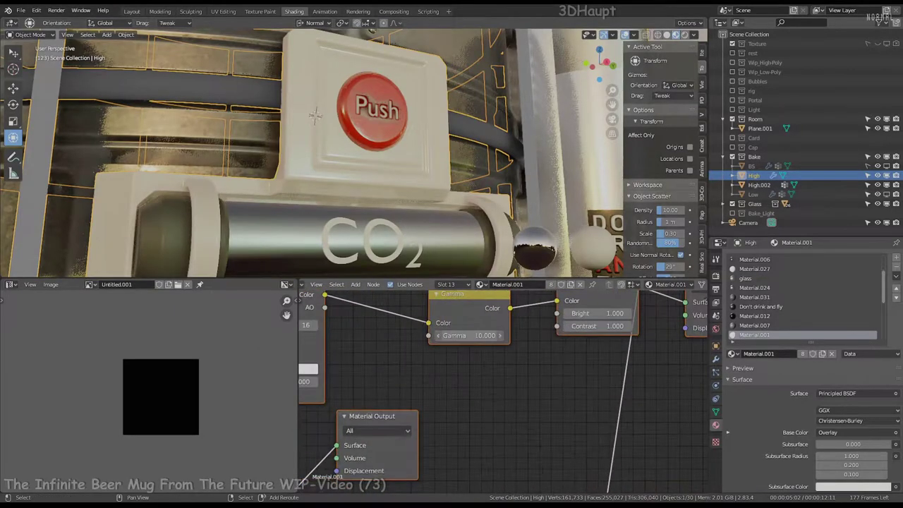
{"action": "scroll", "coordinate": [494, 346], "scroll_direction": "down", "scroll_amount": 3}
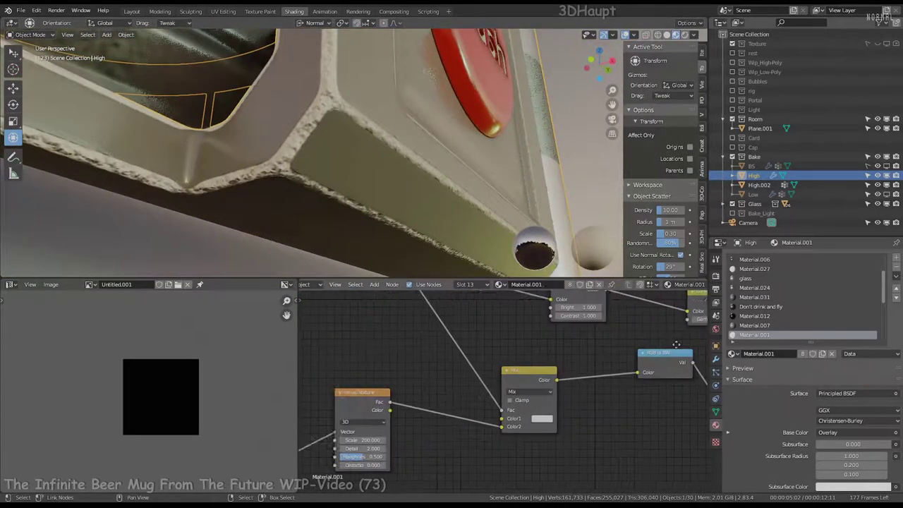
Step: Add an Invert node feeding the Mix factor at 0.058 strength, then edit the Bump distance
{"action": "key", "text": "shift+a"}
{"action": "left_click", "coordinate": [513, 352]}
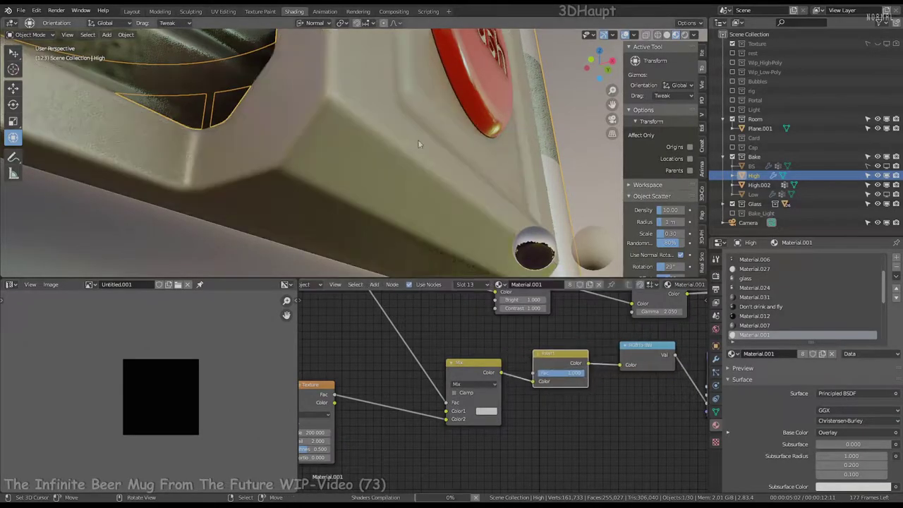
{"action": "middle_click_drag", "start_coordinate": [286, 139], "coordinate": [303, 148]}
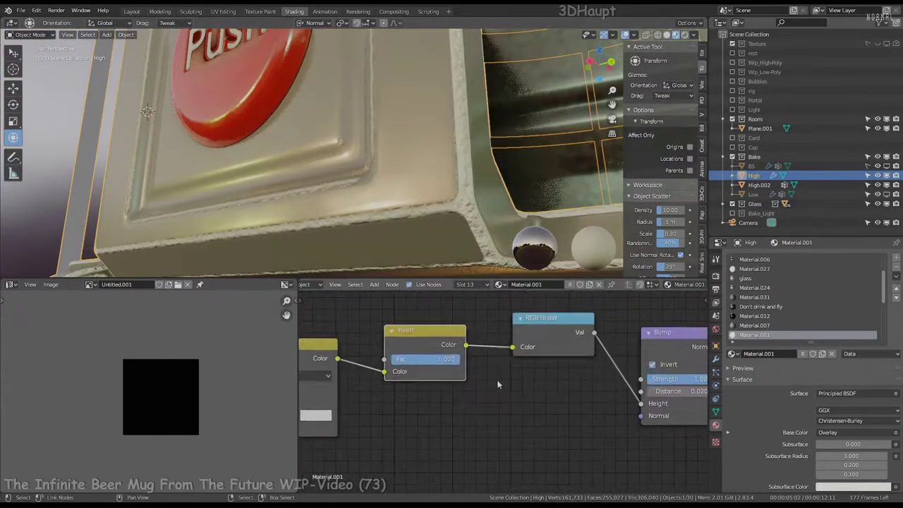
{"action": "scroll", "coordinate": [470, 365], "scroll_direction": "down", "scroll_amount": 2}
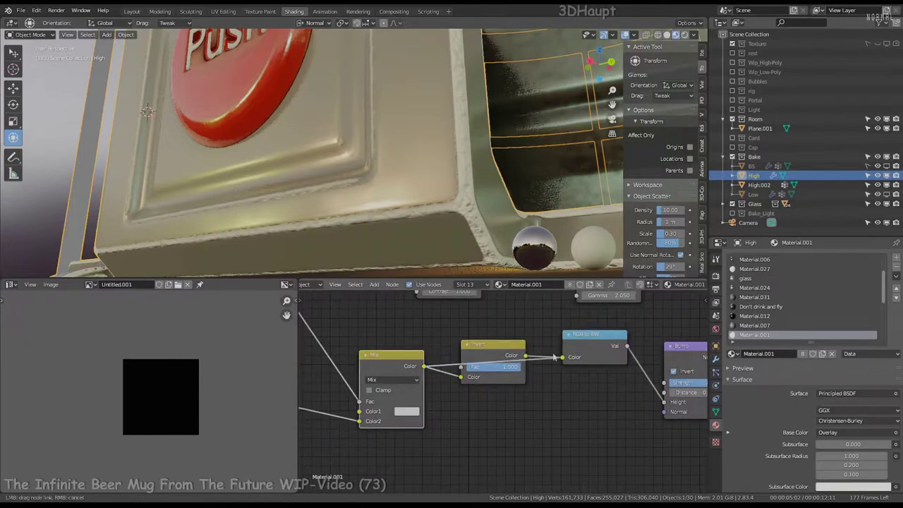
{"action": "left_click_drag", "start_coordinate": [457, 434], "coordinate": [400, 359]}
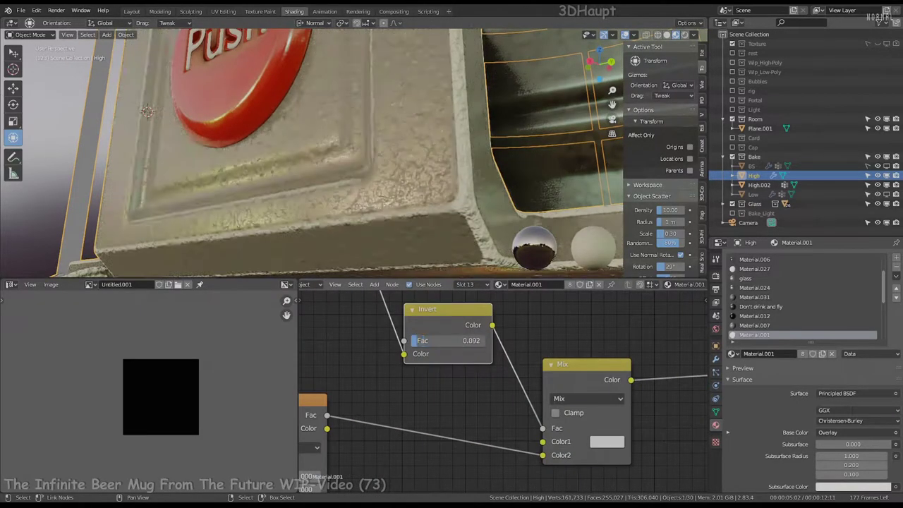
{"action": "left_click_drag", "start_coordinate": [452, 341], "coordinate": [444, 340]}
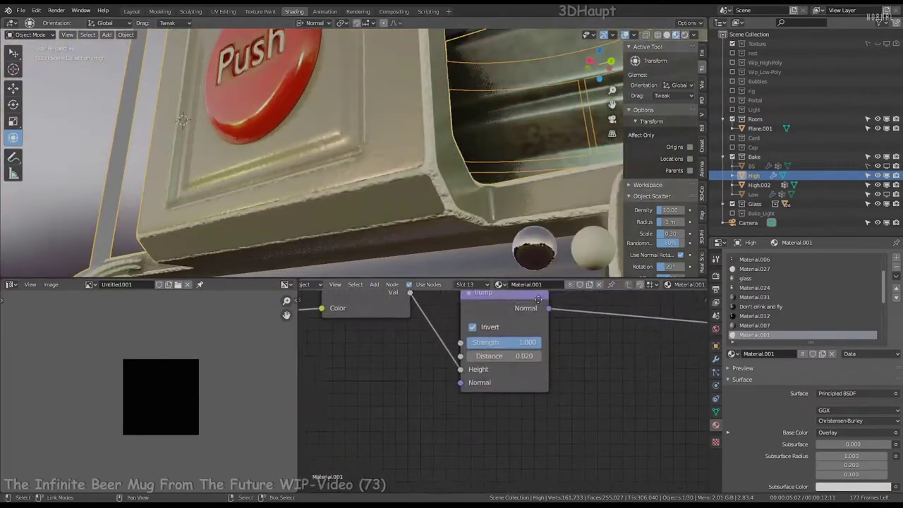
{"action": "double_click", "coordinate": [501, 342]}
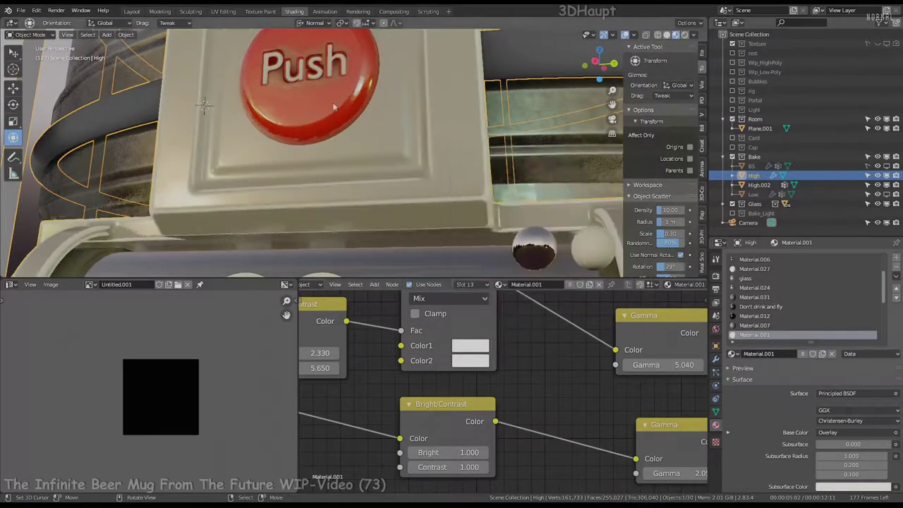
Step: Orbit to a frontal close-up of the Push button and open the interaction mode dropdown
{"action": "mouse_move", "coordinate": [356, 147]}
{"action": "middle_mouse_down"}
{"action": "mouse_move", "coordinate": [382, 134]}
{"action": "mouse_move", "coordinate": [38, 35]}
{"action": "middle_mouse_up"}
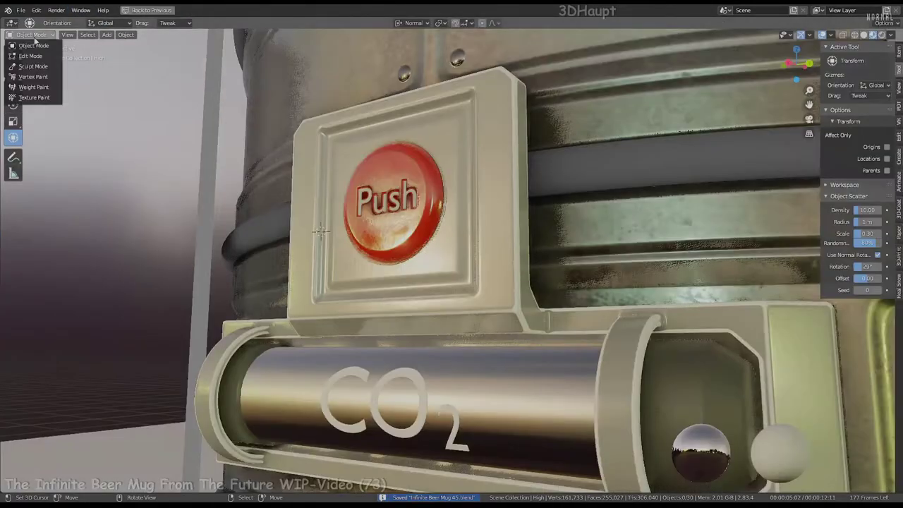
{"action": "left_click", "coordinate": [29, 77]}
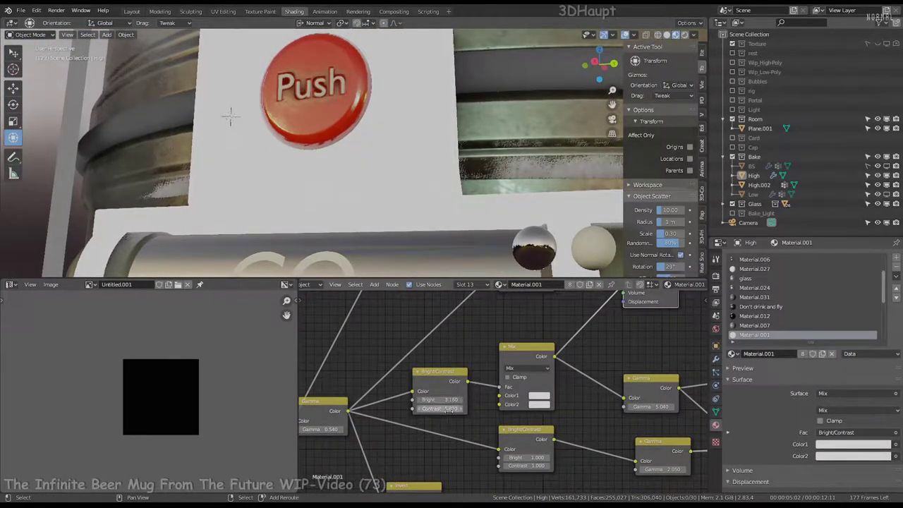
Step: Make the main Material Output active again to restore the full painted-metal shader
{"action": "scroll", "coordinate": [526, 397], "scroll_direction": "down", "scroll_amount": 3}
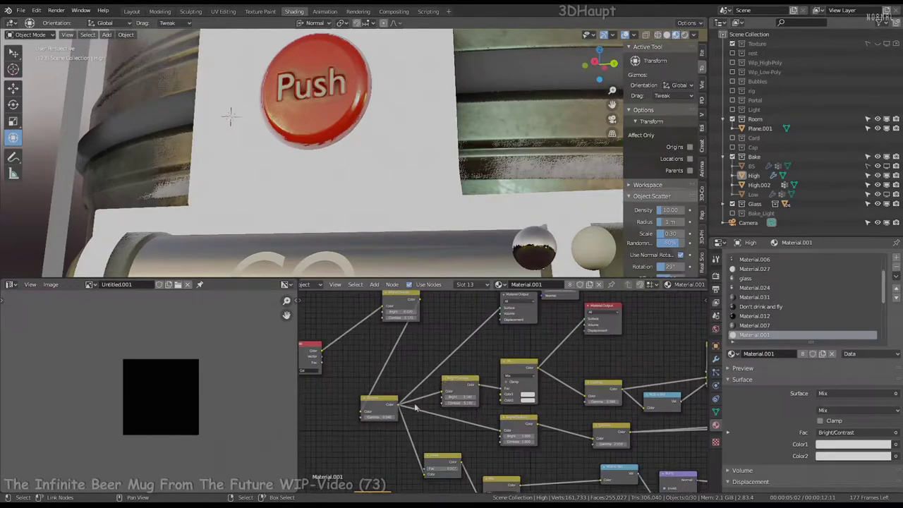
{"action": "scroll", "coordinate": [466, 385], "scroll_direction": "up", "scroll_amount": 2}
{"action": "left_click", "coordinate": [536, 396]}
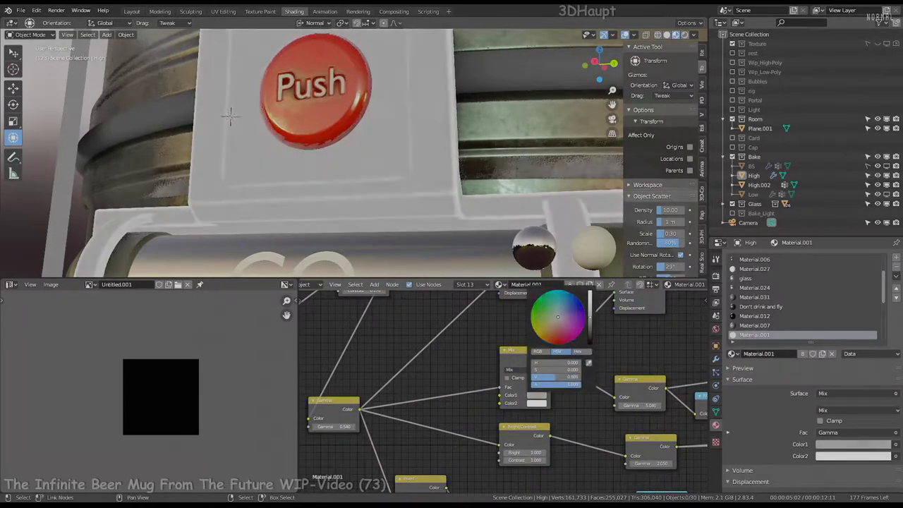
{"action": "middle_click_drag", "start_coordinate": [647, 334], "coordinate": [595, 335]}
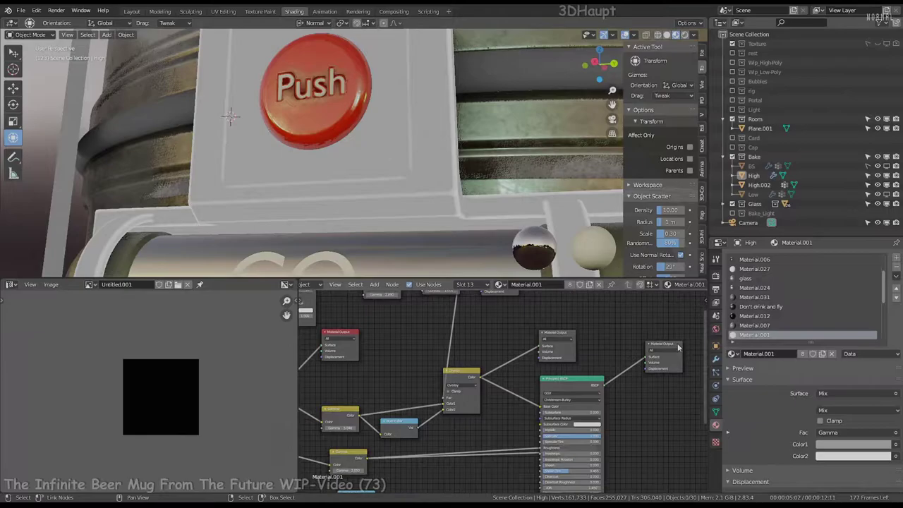
{"action": "left_click", "coordinate": [663, 346]}
Step: Move the Gamma link from Overlay Color1 to Color2, leaving Color1 grey at 0.613
{"action": "mouse_move", "coordinate": [396, 177]}
{"action": "middle_mouse_down"}
{"action": "mouse_move", "coordinate": [413, 183]}
{"action": "mouse_move", "coordinate": [340, 145]}
{"action": "middle_mouse_up"}
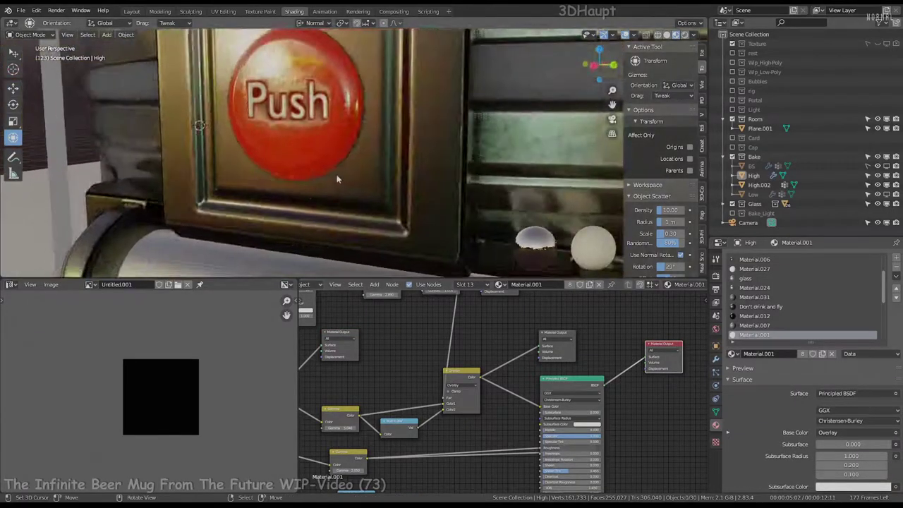
{"action": "scroll", "coordinate": [311, 468], "scroll_direction": "up", "scroll_amount": 3}
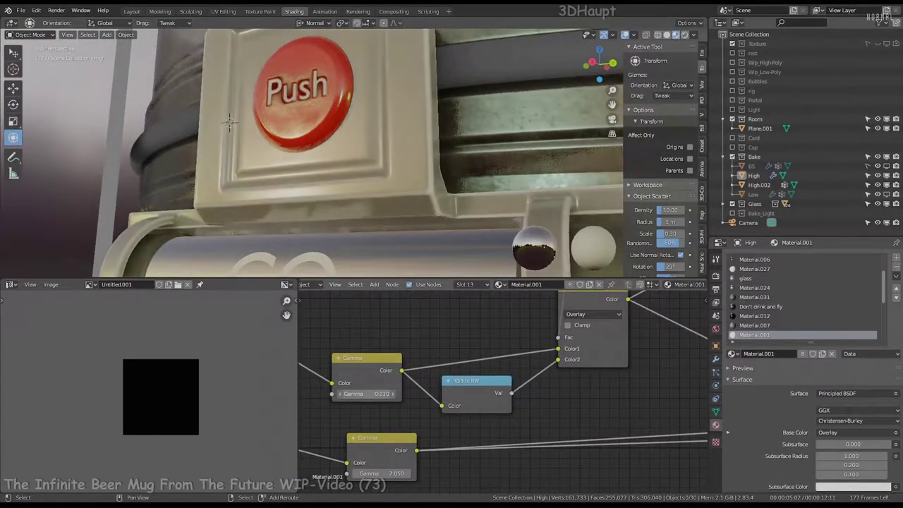
{"action": "scroll", "coordinate": [439, 151], "scroll_direction": "down", "scroll_amount": 3}
{"action": "scroll", "coordinate": [448, 389], "scroll_direction": "down", "scroll_amount": 2}
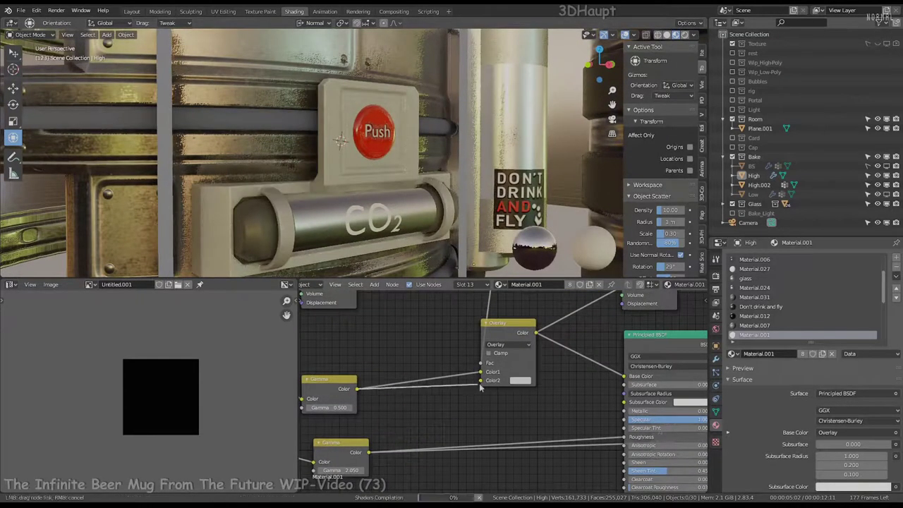
{"action": "scroll", "coordinate": [471, 382], "scroll_direction": "up", "scroll_amount": 2}
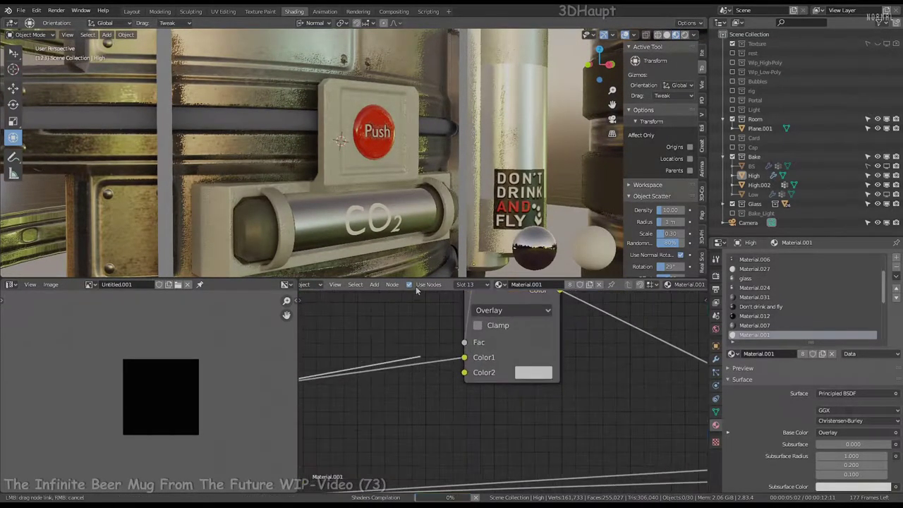
{"action": "scroll", "coordinate": [344, 150], "scroll_direction": "up", "scroll_amount": 3}
{"action": "left_click", "coordinate": [534, 373]}
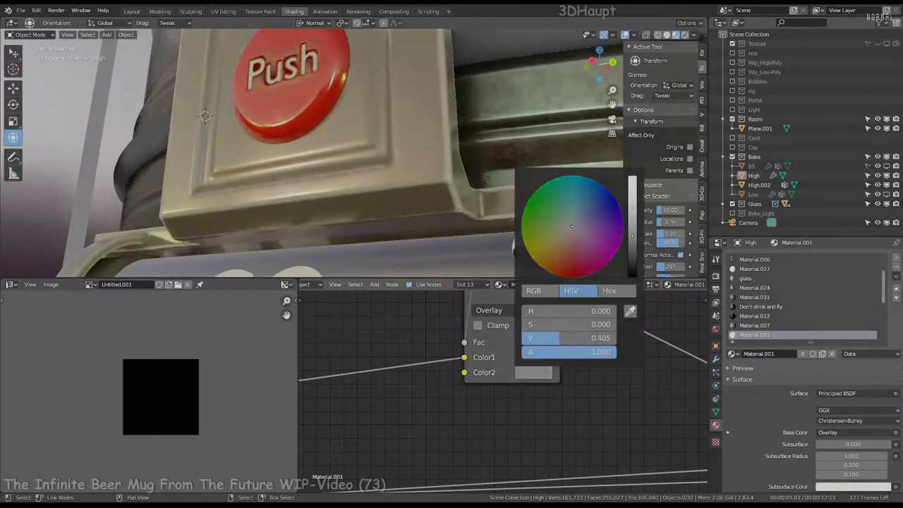
{"action": "left_click_drag", "start_coordinate": [469, 360], "coordinate": [464, 372]}
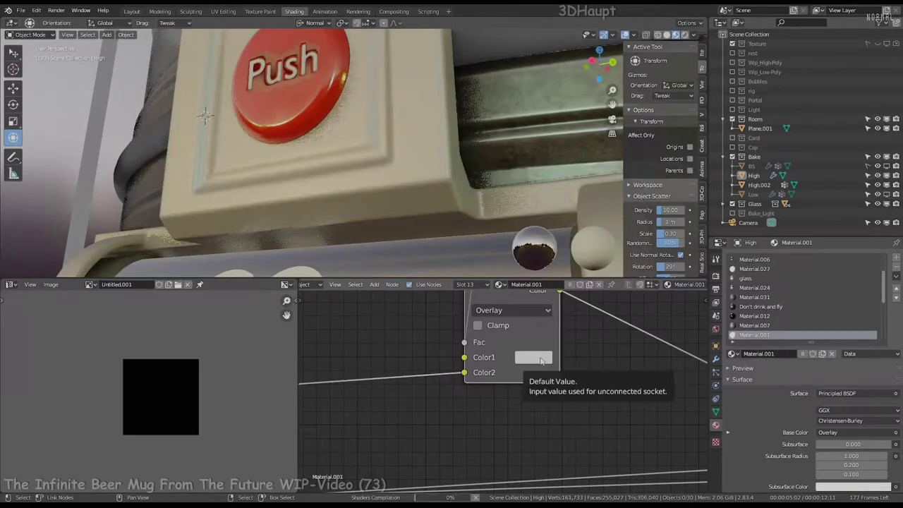
{"action": "scroll", "coordinate": [545, 359], "scroll_direction": "down", "scroll_amount": 2}
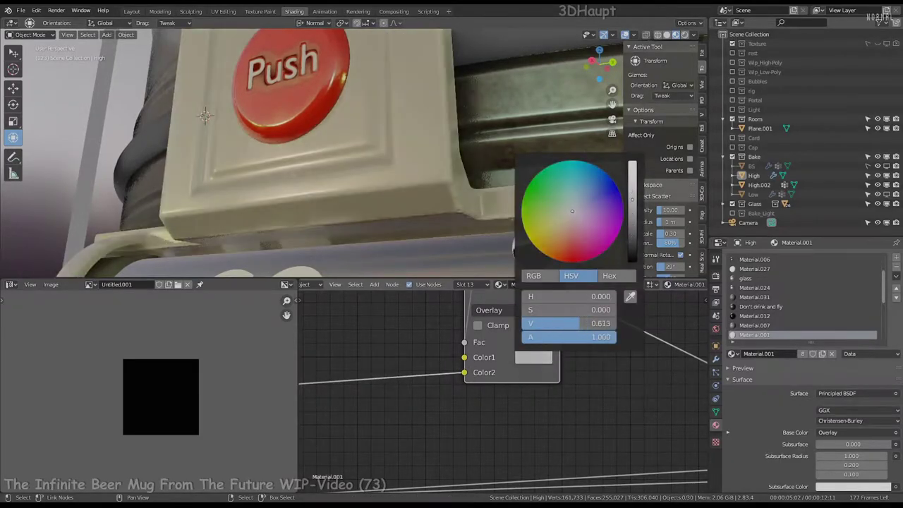
{"action": "middle_click_drag", "start_coordinate": [451, 211], "coordinate": [421, 210]}
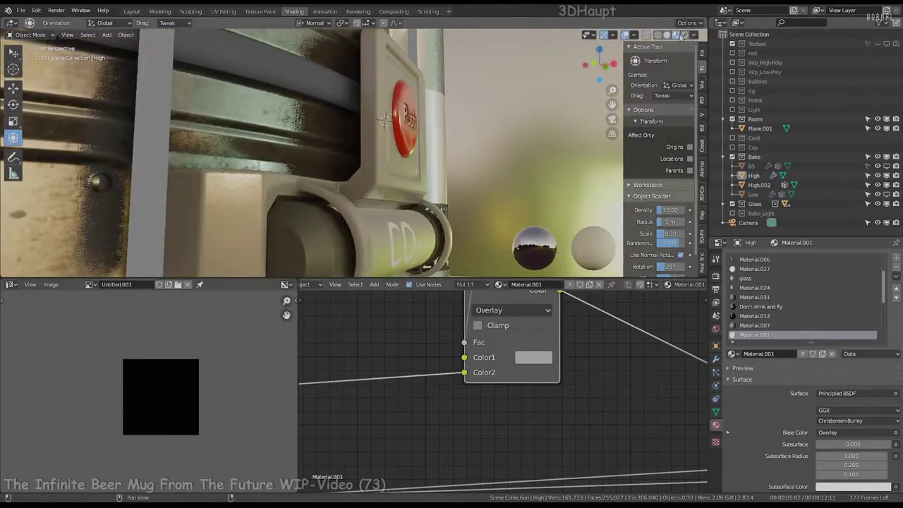
{"action": "middle_click_drag", "start_coordinate": [681, 37], "coordinate": [321, 131]}
{"action": "scroll", "coordinate": [337, 127], "scroll_direction": "up", "scroll_amount": 3}
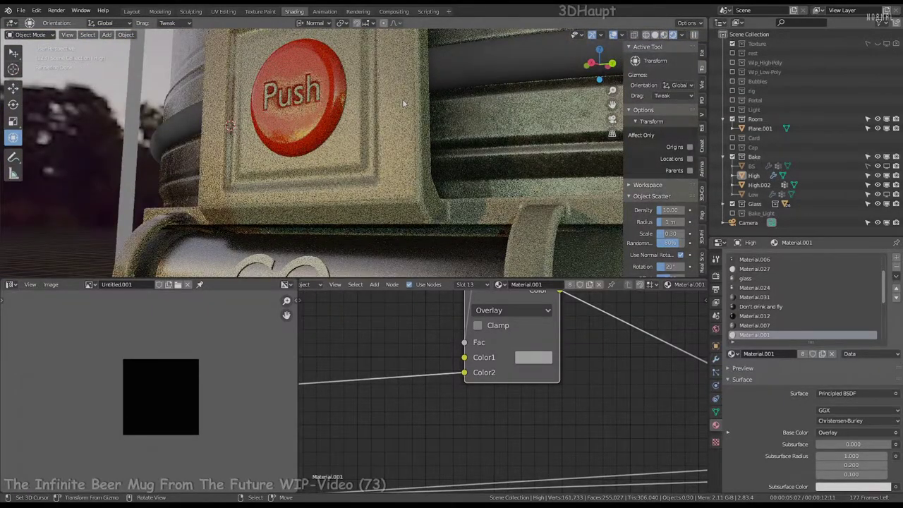
Step: Return the viewport to Material Preview and select the High object by the CO2 cylinder
{"action": "middle_click_drag", "start_coordinate": [402, 99], "coordinate": [380, 100]}
{"action": "scroll", "coordinate": [379, 99], "scroll_direction": "down", "scroll_amount": 3}
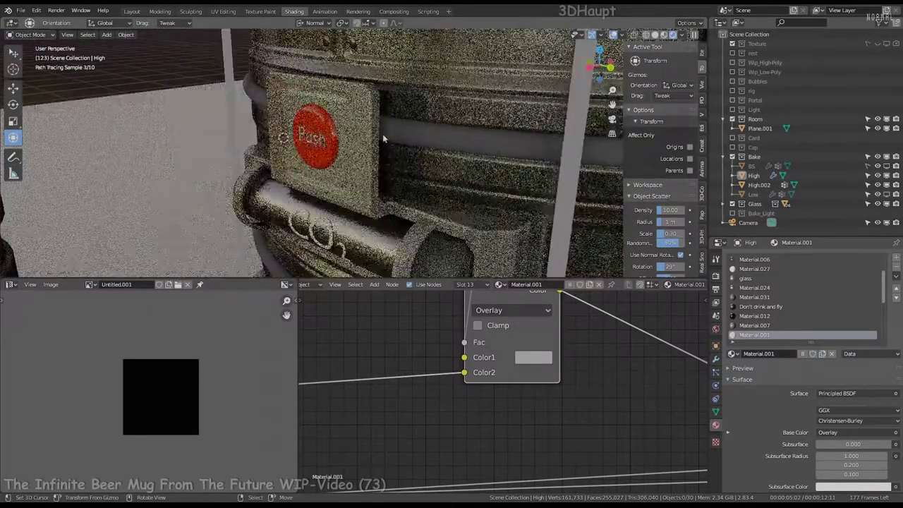
{"action": "left_click", "coordinate": [664, 38]}
{"action": "left_click", "coordinate": [282, 170]}
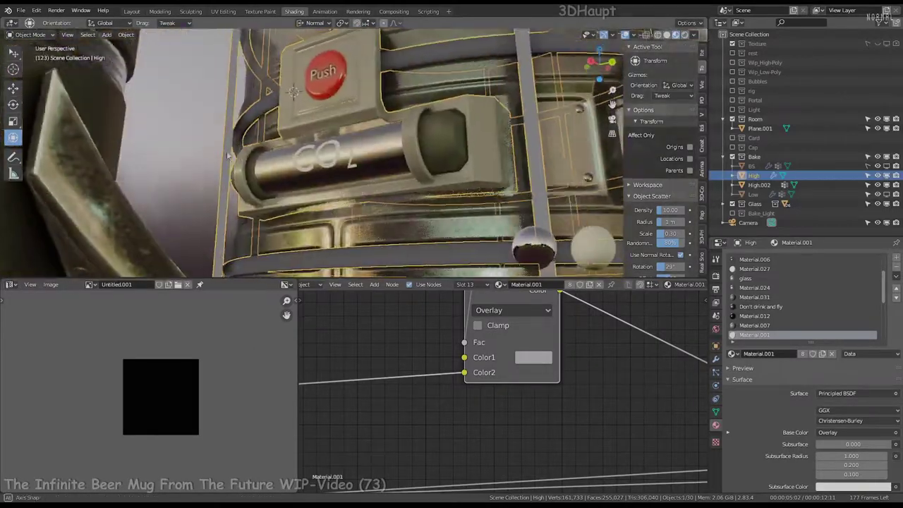
{"action": "mouse_move", "coordinate": [283, 170]}
{"action": "middle_mouse_down"}
{"action": "mouse_move", "coordinate": [261, 161]}
{"action": "mouse_move", "coordinate": [365, 157]}
{"action": "mouse_move", "coordinate": [446, 109]}
{"action": "middle_mouse_up"}
{"action": "scroll", "coordinate": [364, 158], "scroll_direction": "down", "scroll_amount": 3}
{"action": "scroll", "coordinate": [381, 129], "scroll_direction": "up", "scroll_amount": 3}
{"action": "scroll", "coordinate": [381, 129], "scroll_direction": "up", "scroll_amount": 2}
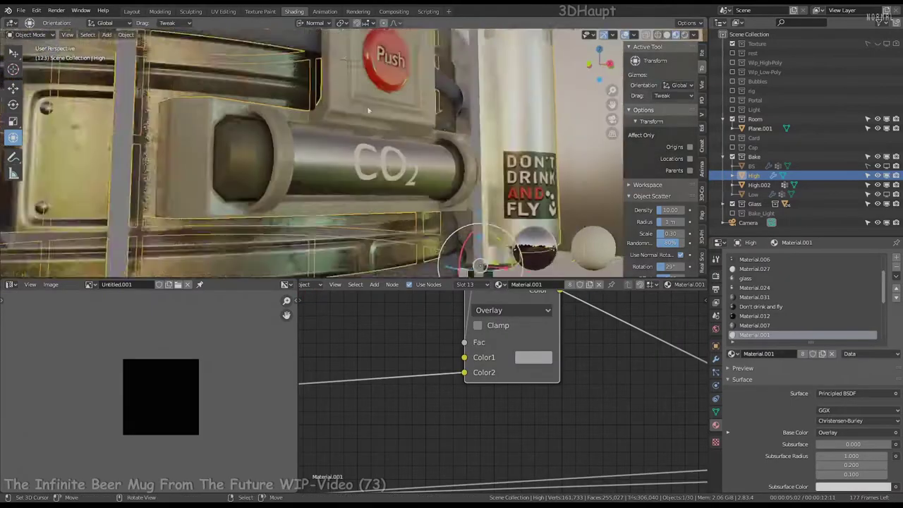
{"action": "scroll", "coordinate": [381, 129], "scroll_direction": "up", "scroll_amount": 2}
Step: Lighten the Overlay node's second colour and set the Gamma value to 1.090
{"action": "middle_click_drag", "start_coordinate": [447, 395], "coordinate": [662, 381]}
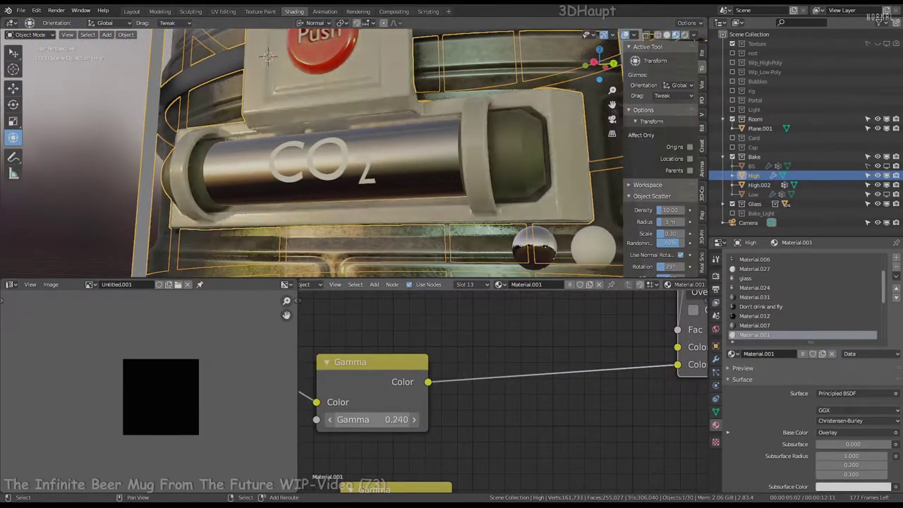
{"action": "left_click", "coordinate": [656, 365]}
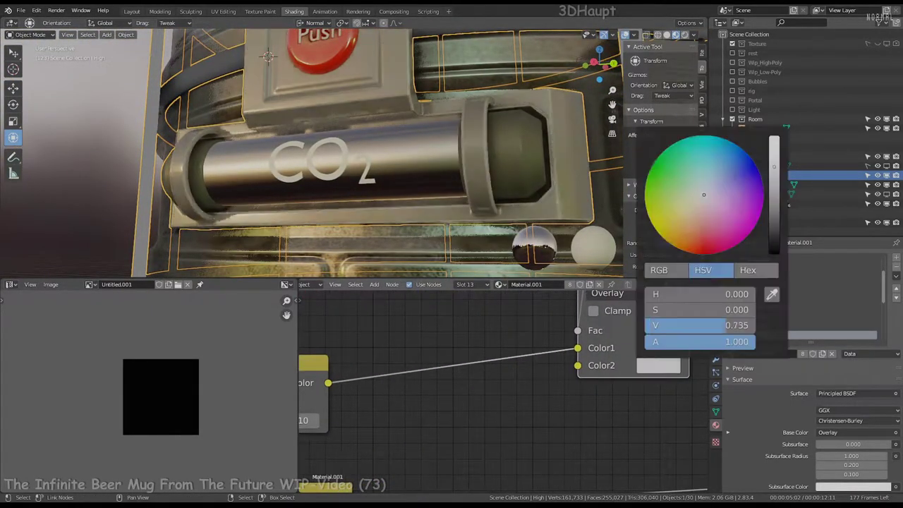
{"action": "middle_click_drag", "start_coordinate": [494, 395], "coordinate": [602, 385]}
{"action": "left_click_drag", "start_coordinate": [381, 409], "coordinate": [367, 409]}
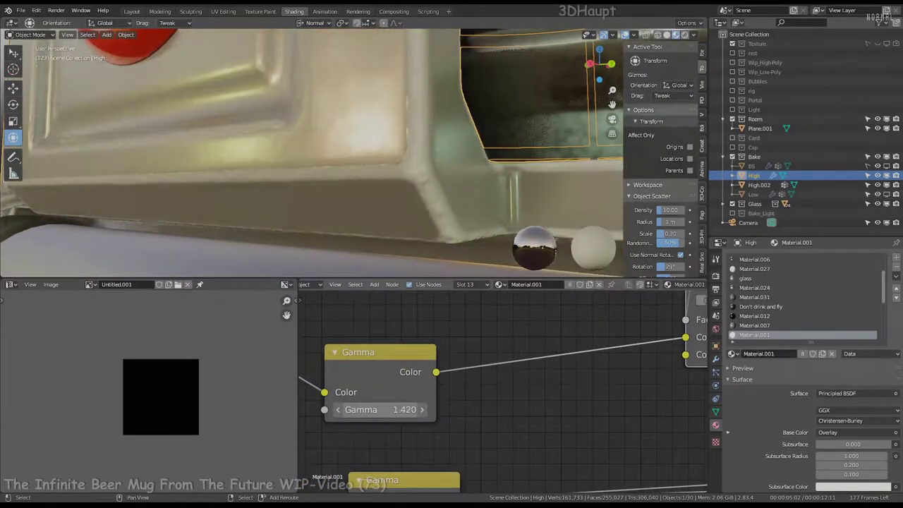
{"action": "mouse_move", "coordinate": [303, 141]}
{"action": "middle_mouse_down"}
{"action": "mouse_move", "coordinate": [361, 139]}
{"action": "mouse_move", "coordinate": [395, 155]}
{"action": "middle_mouse_up"}
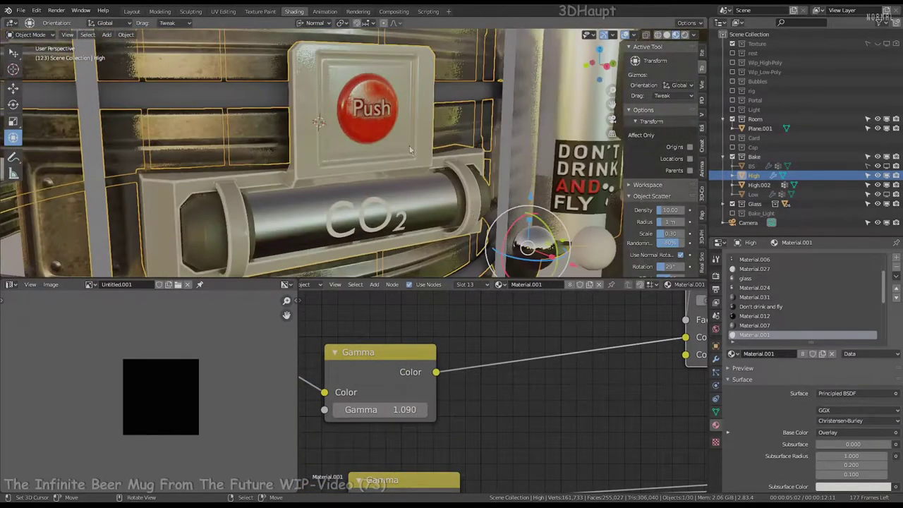
{"action": "scroll", "coordinate": [395, 155], "scroll_direction": "up", "scroll_amount": 4}
{"action": "middle_click_drag", "start_coordinate": [702, 452], "coordinate": [534, 434]}
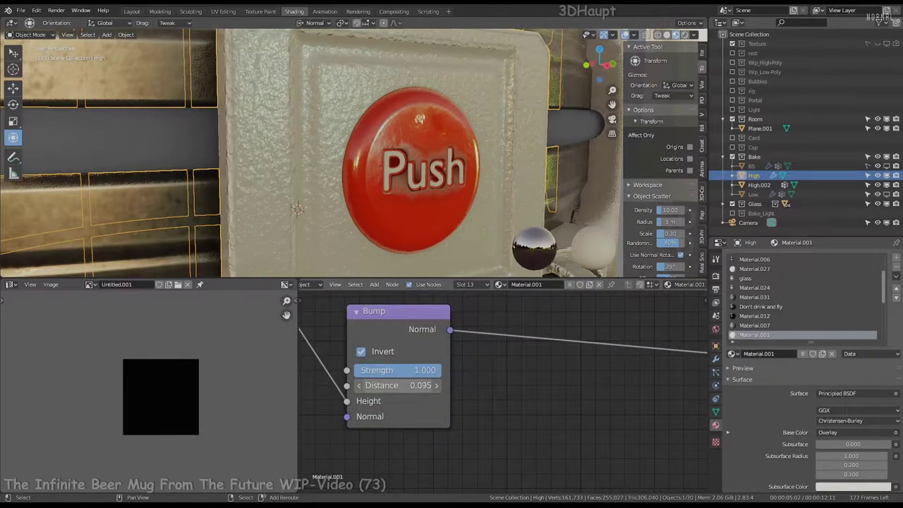
{"action": "scroll", "coordinate": [428, 161], "scroll_direction": "down", "scroll_amount": 3}
{"action": "mouse_move", "coordinate": [427, 161]}
{"action": "middle_mouse_down"}
{"action": "mouse_move", "coordinate": [468, 135]}
{"action": "mouse_move", "coordinate": [423, 160]}
{"action": "mouse_move", "coordinate": [218, 153]}
{"action": "middle_mouse_up"}
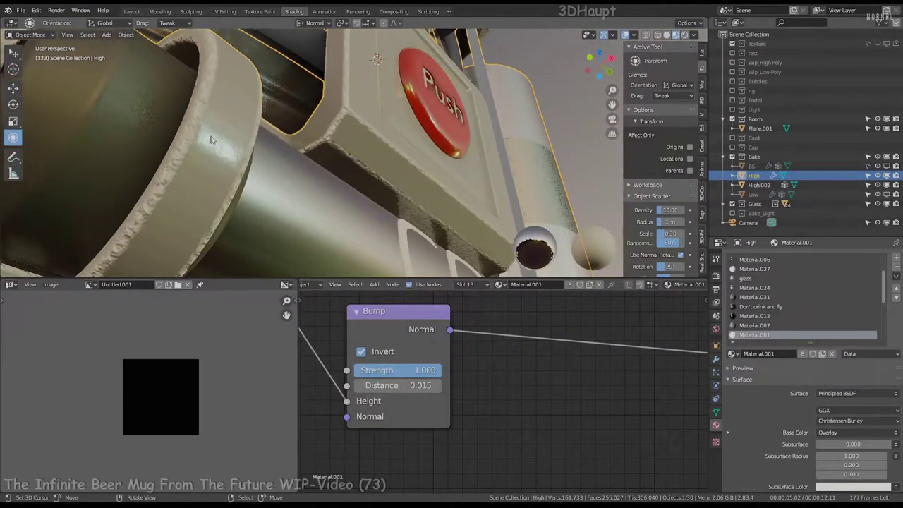
{"action": "scroll", "coordinate": [490, 382], "scroll_direction": "down", "scroll_amount": 3}
Step: Review the node tree through to the Principled BSDF in a maximized editor, then show the Add menu
{"action": "middle_click_drag", "start_coordinate": [490, 382], "coordinate": [673, 413]}
{"action": "key", "text": "ctrl+space"}
{"action": "scroll", "coordinate": [538, 343], "scroll_direction": "up", "scroll_amount": 2}
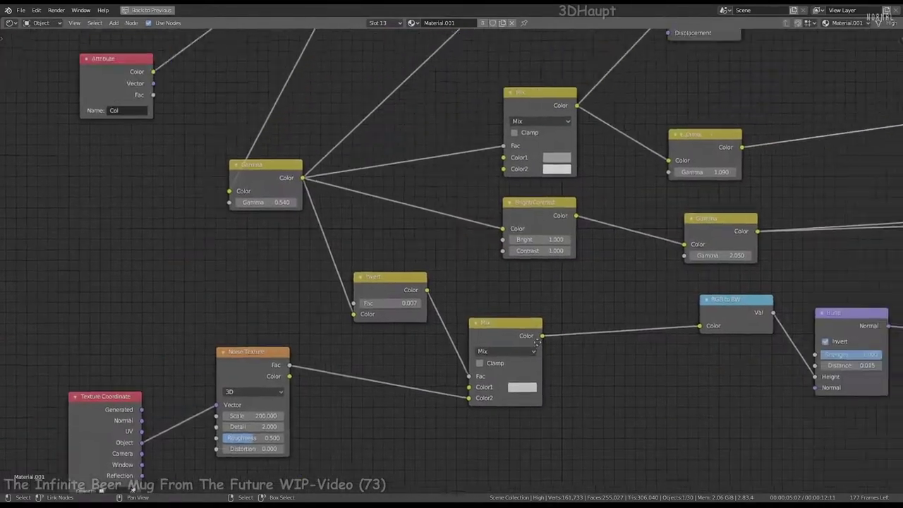
{"action": "scroll", "coordinate": [277, 366], "scroll_direction": "down", "scroll_amount": 2}
{"action": "mouse_move", "coordinate": [774, 188]}
{"action": "middle_mouse_down"}
{"action": "mouse_move", "coordinate": [275, 255]}
{"action": "mouse_move", "coordinate": [341, 259]}
{"action": "middle_mouse_up"}
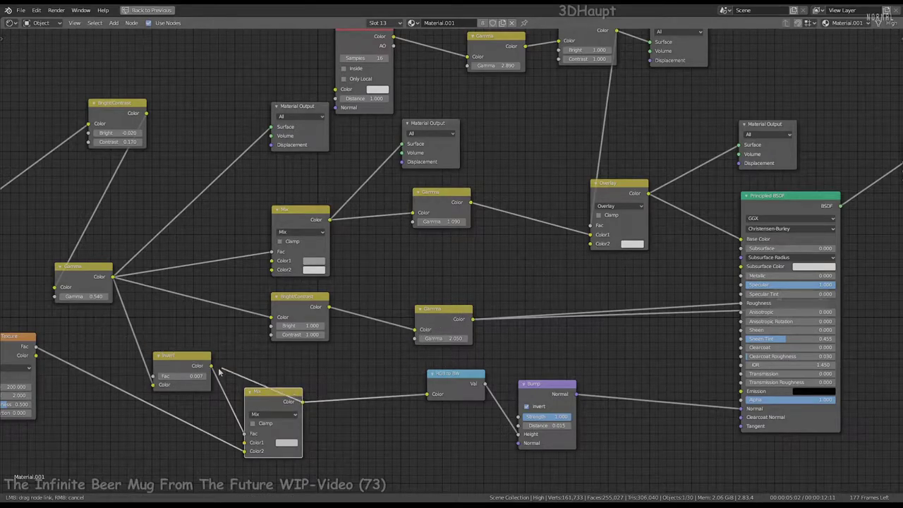
{"action": "key", "text": "ctrl+space"}
{"action": "mouse_move", "coordinate": [435, 155]}
{"action": "middle_mouse_down"}
{"action": "mouse_move", "coordinate": [367, 177]}
{"action": "mouse_move", "coordinate": [499, 160]}
{"action": "mouse_move", "coordinate": [494, 183]}
{"action": "middle_mouse_up"}
{"action": "scroll", "coordinate": [494, 374], "scroll_direction": "up", "scroll_amount": 2}
{"action": "key", "text": "shift+a"}
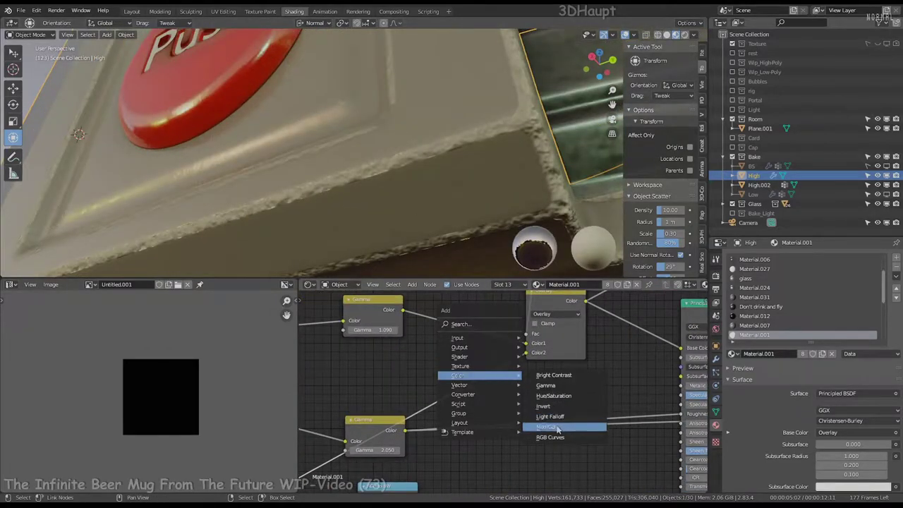
Step: Add a Mix colour node, set its two colours, and preview it on the material
{"action": "left_click", "coordinate": [558, 428]}
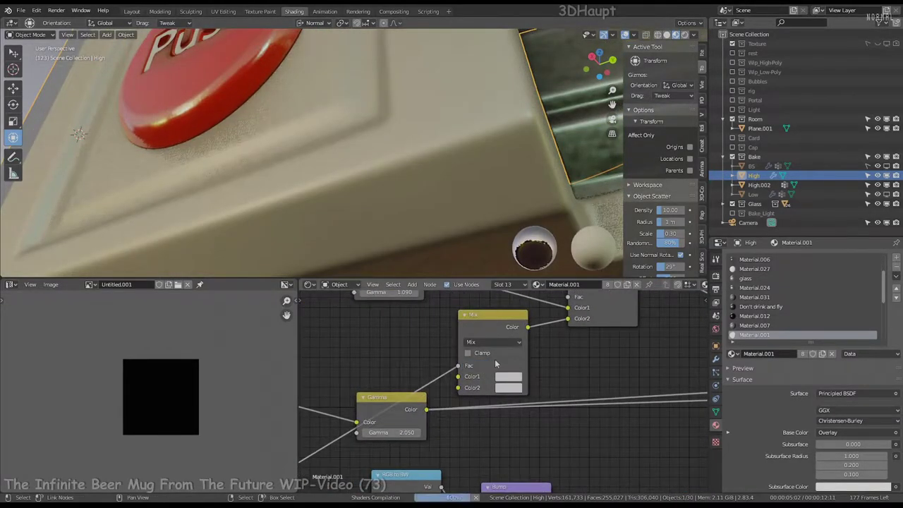
{"action": "left_click", "coordinate": [506, 388]}
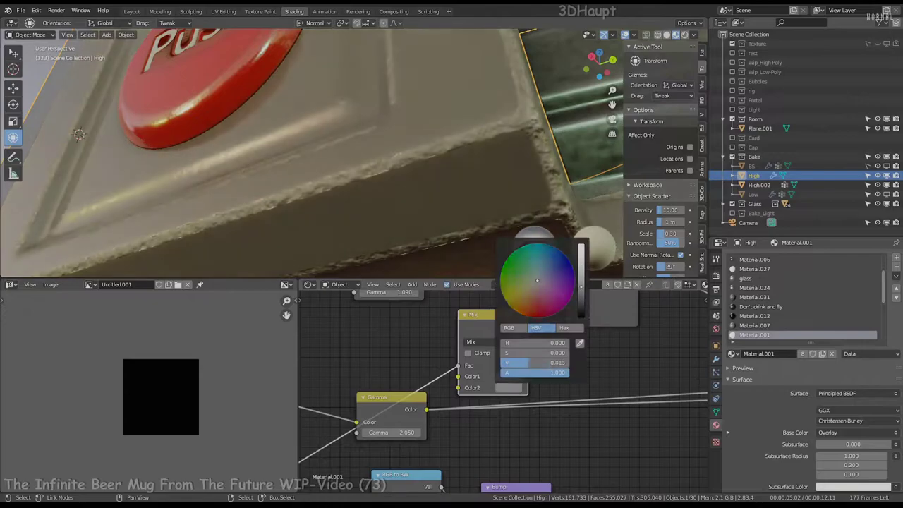
{"action": "left_click", "coordinate": [508, 376]}
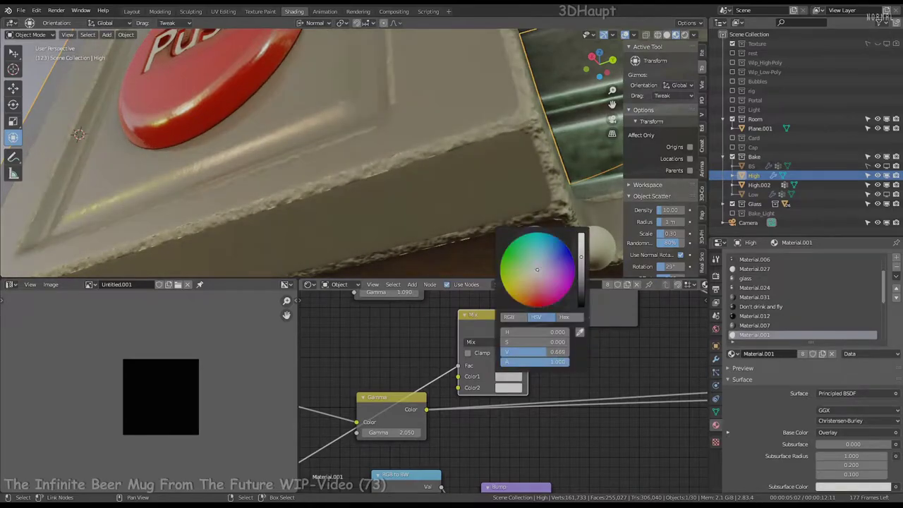
{"action": "key", "text": "Home"}
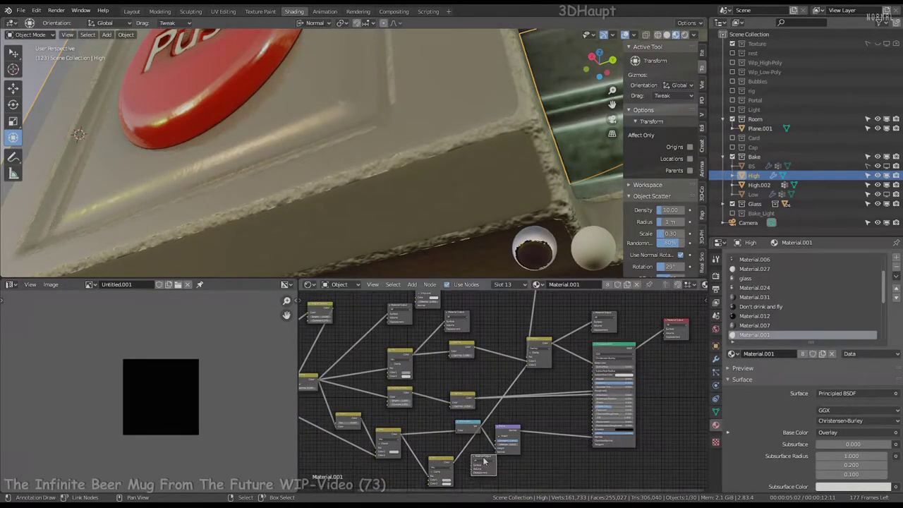
{"action": "key", "text": "KP_Decimal"}
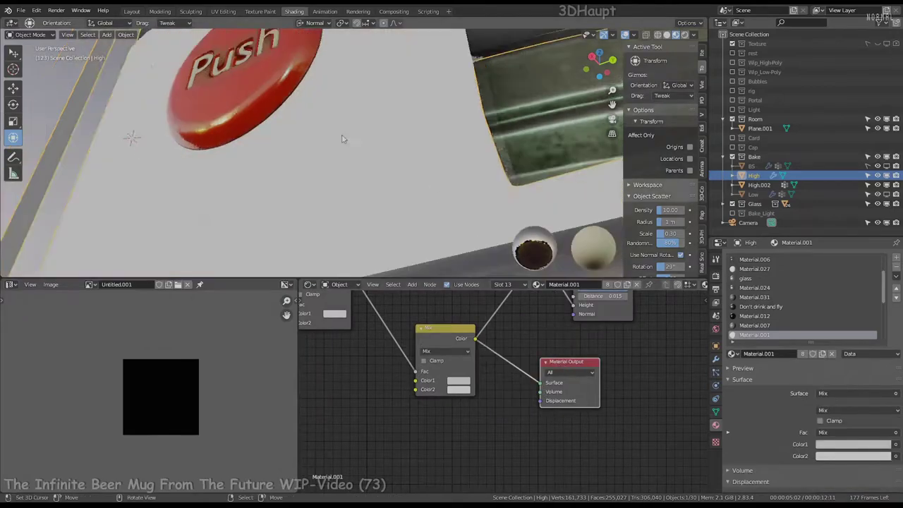
{"action": "left_click", "coordinate": [437, 375]}
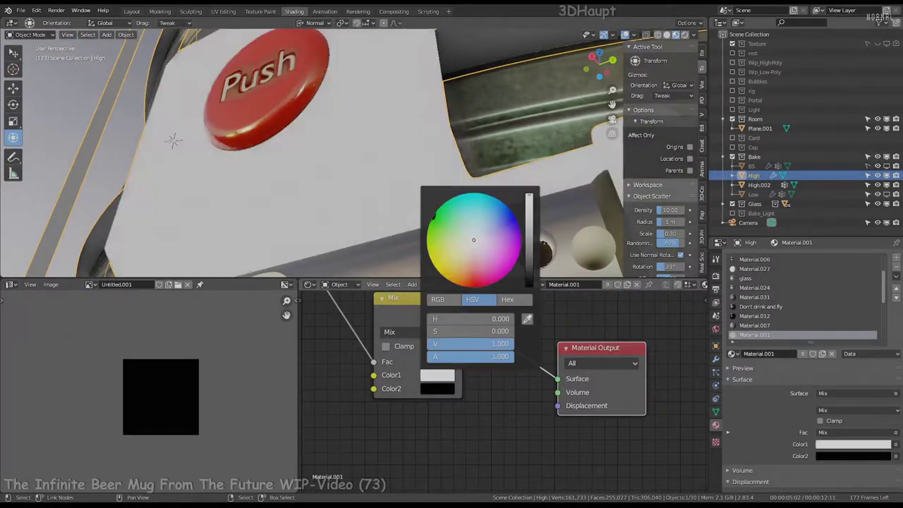
Step: Insert a darkening Gamma node on the Fac link and connect the Noise Texture into it
{"action": "middle_click_drag", "start_coordinate": [644, 432], "coordinate": [463, 367]}
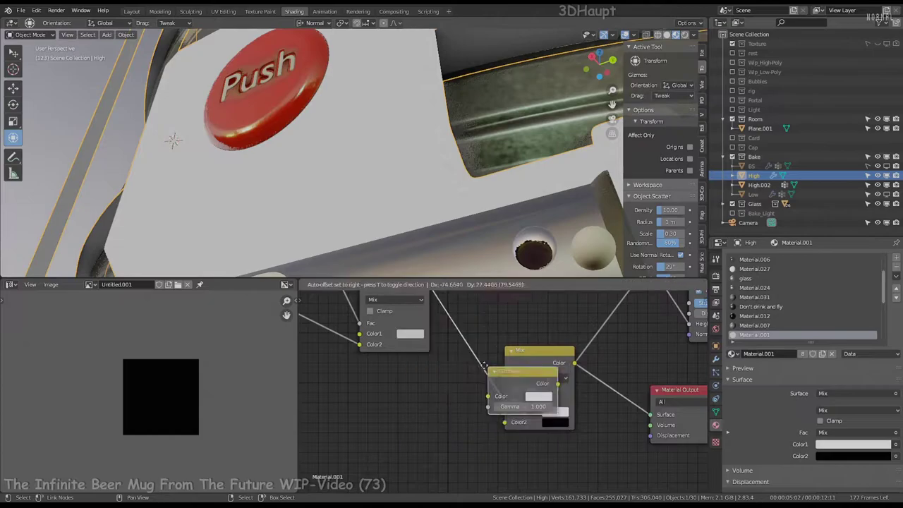
{"action": "left_click", "coordinate": [463, 369]}
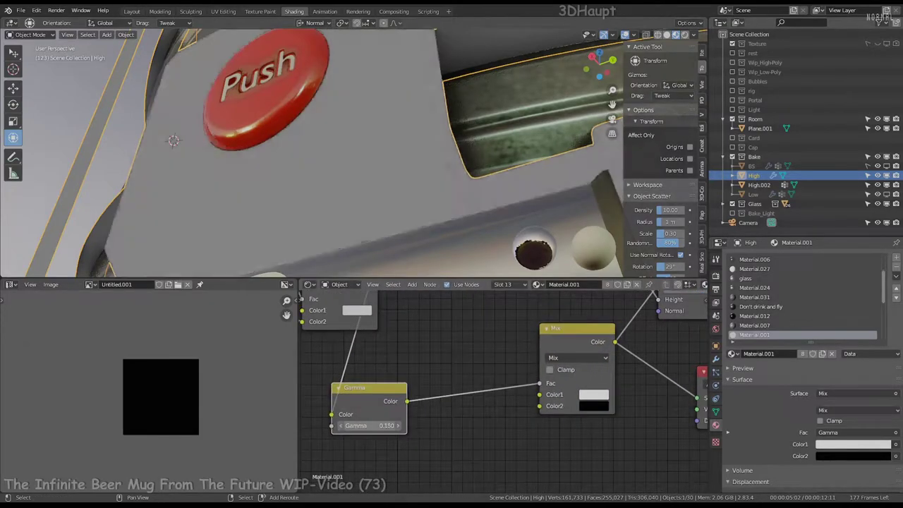
{"action": "middle_click_drag", "start_coordinate": [395, 177], "coordinate": [473, 203]}
{"action": "key", "text": "Home"}
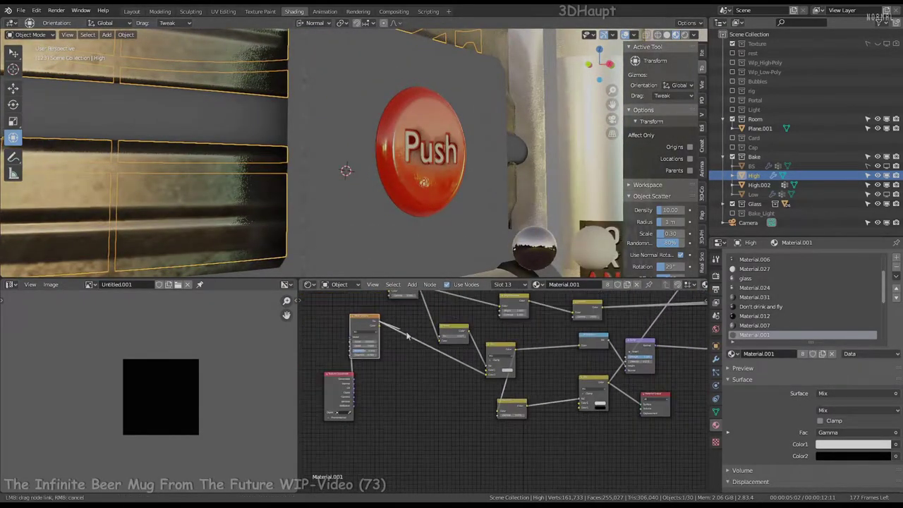
{"action": "left_click_drag", "start_coordinate": [407, 336], "coordinate": [507, 410]}
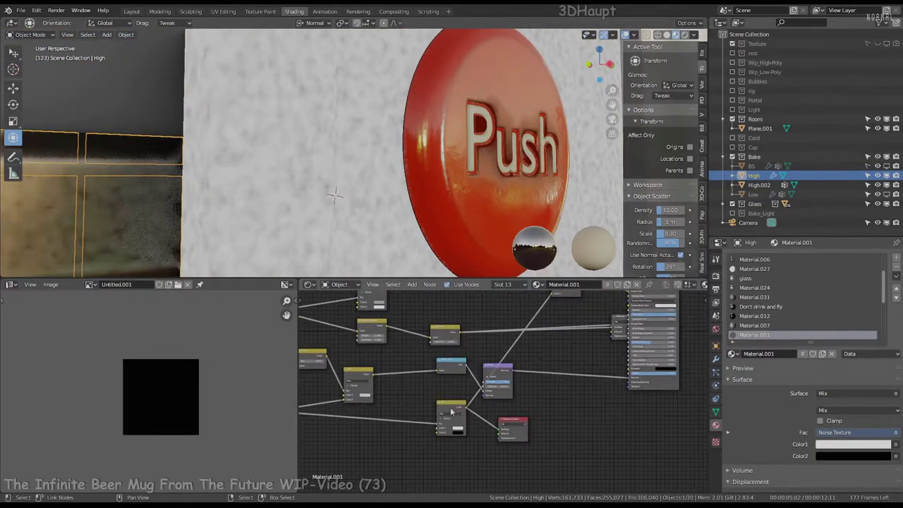
{"action": "scroll", "coordinate": [451, 411], "scroll_direction": "down", "scroll_amount": 2}
Step: Inspect the grimy edge wear on the model and move the Material Output node lower
{"action": "middle_click_drag", "start_coordinate": [424, 177], "coordinate": [480, 197]}
{"action": "scroll", "coordinate": [458, 399], "scroll_direction": "up", "scroll_amount": 2}
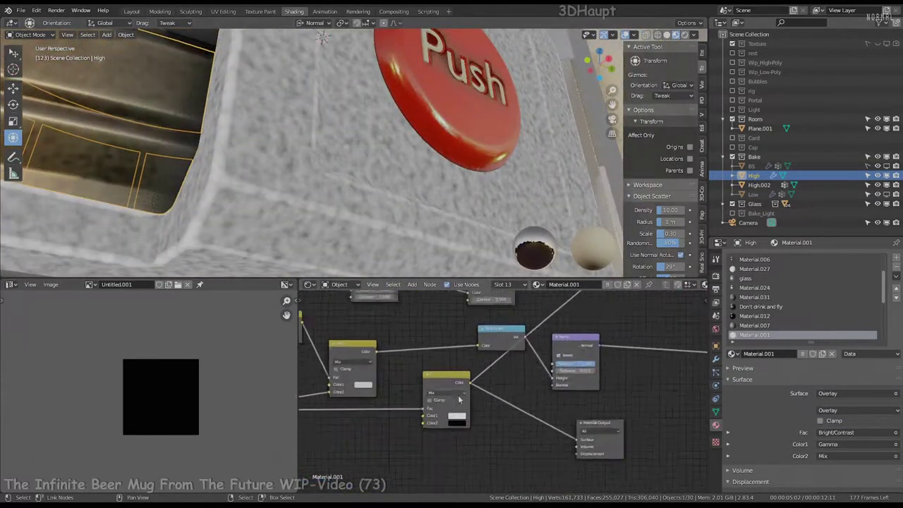
{"action": "scroll", "coordinate": [451, 423], "scroll_direction": "down", "scroll_amount": 2}
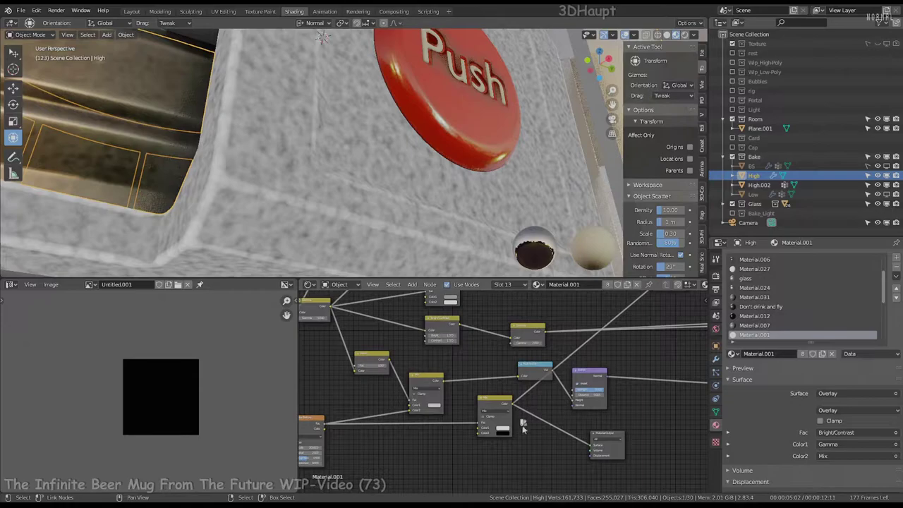
{"action": "scroll", "coordinate": [523, 417], "scroll_direction": "up", "scroll_amount": 2}
{"action": "scroll", "coordinate": [508, 401], "scroll_direction": "up", "scroll_amount": 3}
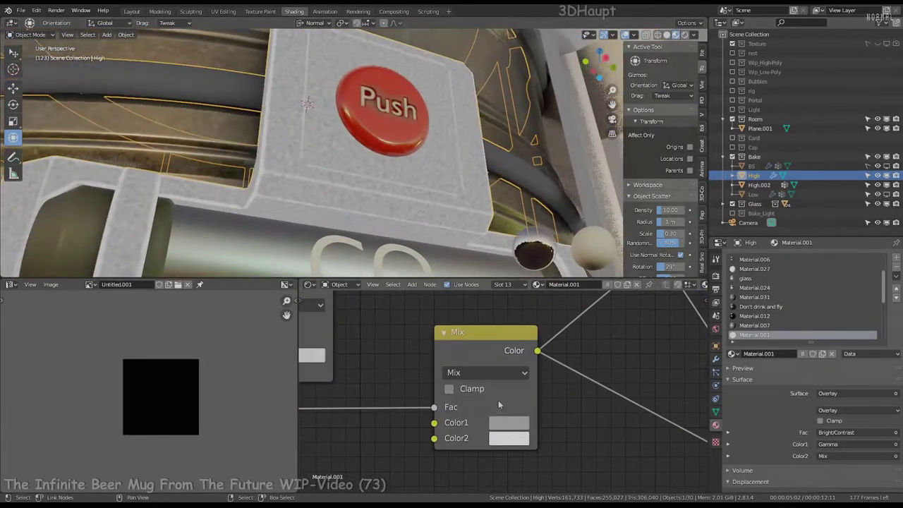
{"action": "scroll", "coordinate": [549, 416], "scroll_direction": "up", "scroll_amount": 1}
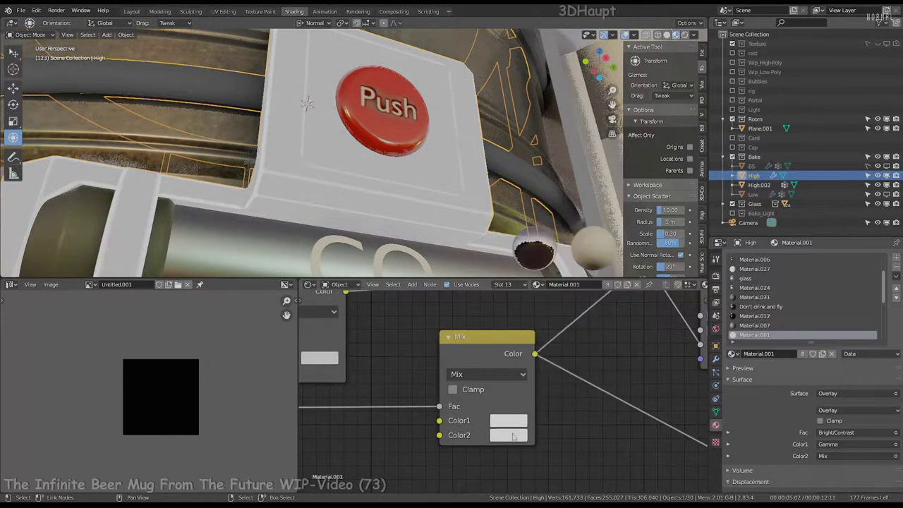
{"action": "scroll", "coordinate": [565, 388], "scroll_direction": "down", "scroll_amount": 3}
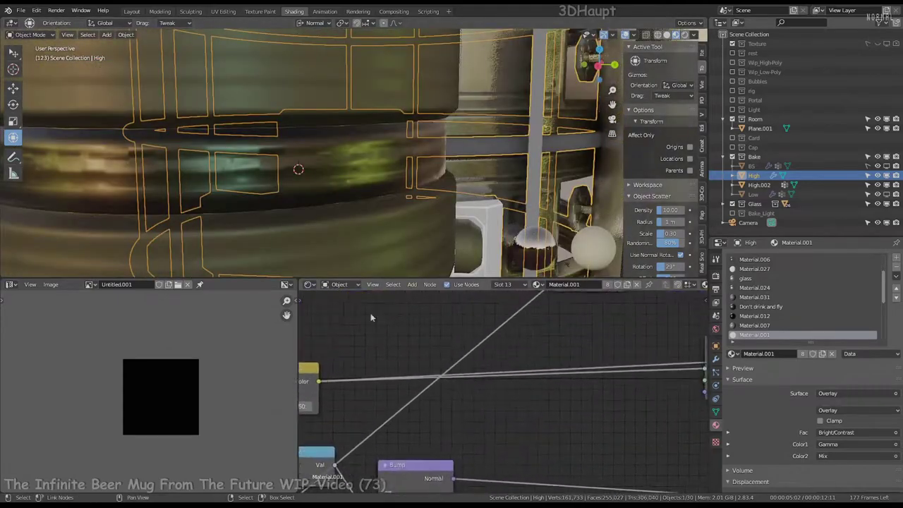
{"action": "scroll", "coordinate": [612, 325], "scroll_direction": "up", "scroll_amount": 3}
{"action": "left_click_drag", "start_coordinate": [611, 325], "coordinate": [577, 399]}
Step: Inspect the whole model and the Push button in a full-screen 3D viewport
{"action": "middle_click_drag", "start_coordinate": [318, 177], "coordinate": [362, 131]}
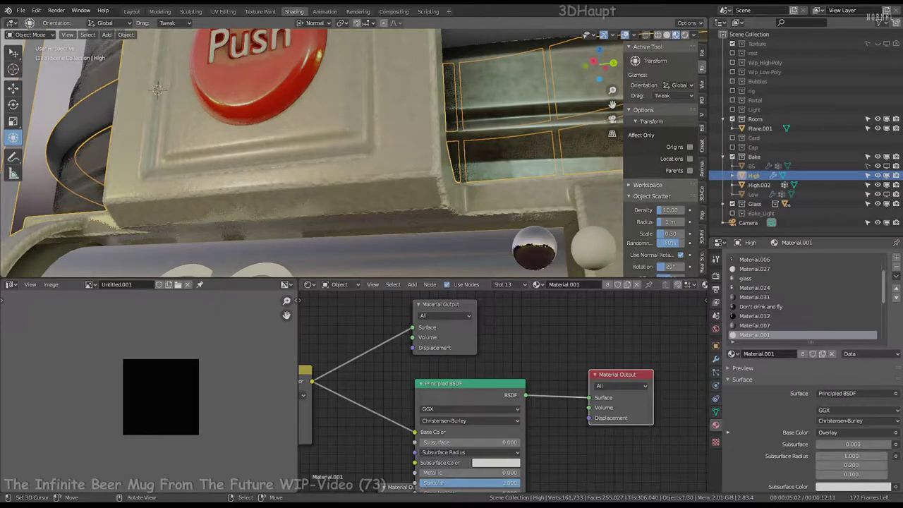
{"action": "key", "text": "ctrl+space"}
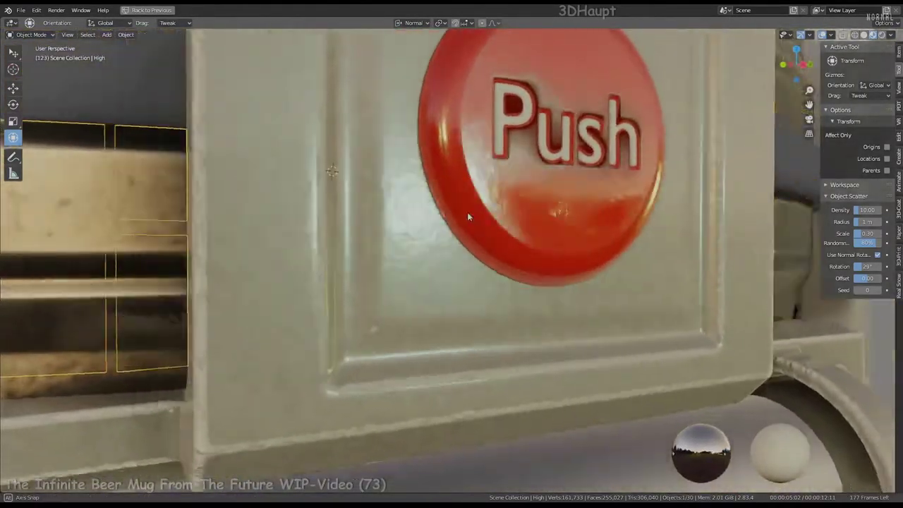
{"action": "scroll", "coordinate": [467, 211], "scroll_direction": "down", "scroll_amount": 5}
{"action": "middle_click_drag", "start_coordinate": [467, 212], "coordinate": [408, 215]}
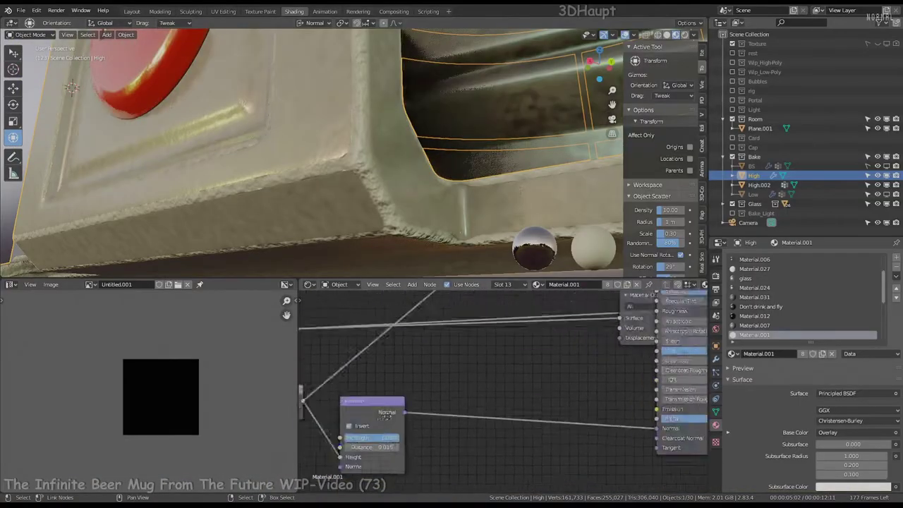
{"action": "scroll", "coordinate": [531, 392], "scroll_direction": "up", "scroll_amount": 1}
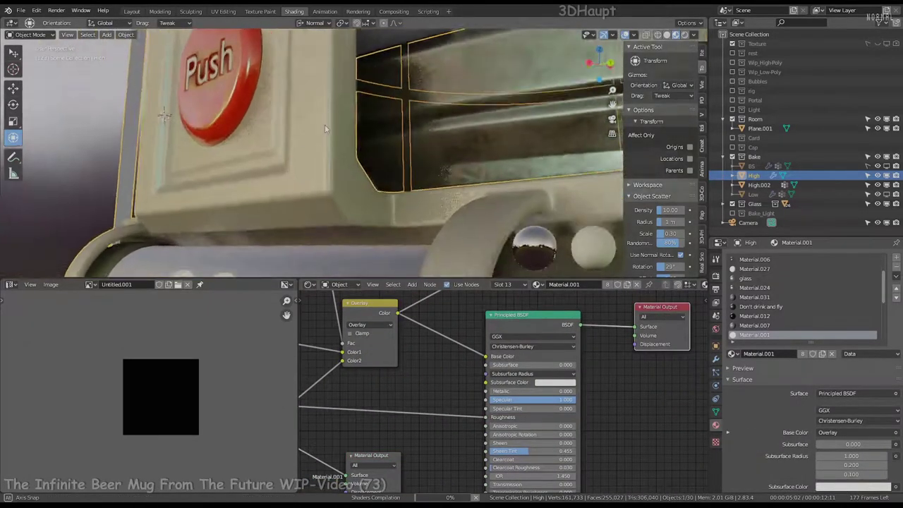
{"action": "mouse_move", "coordinate": [325, 129]}
{"action": "middle_mouse_down"}
{"action": "mouse_move", "coordinate": [389, 136]}
{"action": "mouse_move", "coordinate": [368, 178]}
{"action": "mouse_move", "coordinate": [395, 177]}
{"action": "middle_mouse_up"}
{"action": "scroll", "coordinate": [490, 413], "scroll_direction": "up", "scroll_amount": 5}
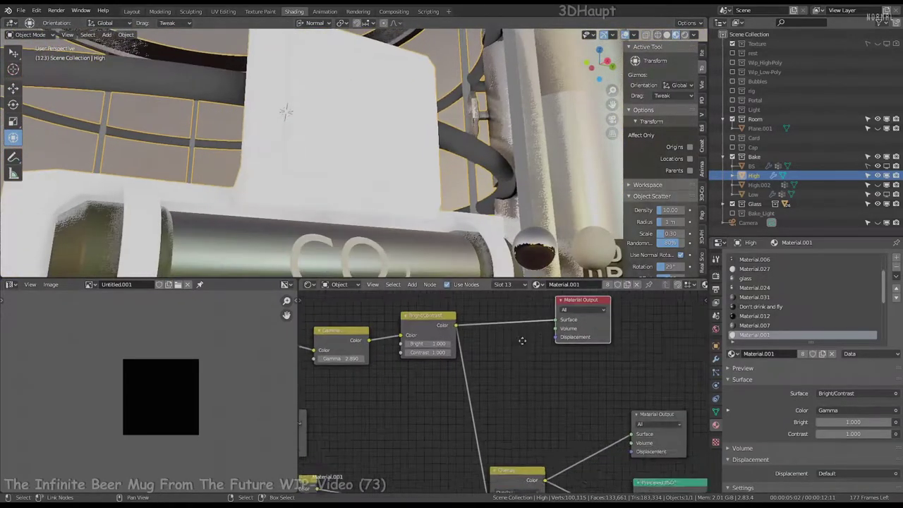
Step: Lower the mask's brightness and contrast and switch the mix blend mode to Color Burn
{"action": "scroll", "coordinate": [522, 341], "scroll_direction": "up", "scroll_amount": 2}
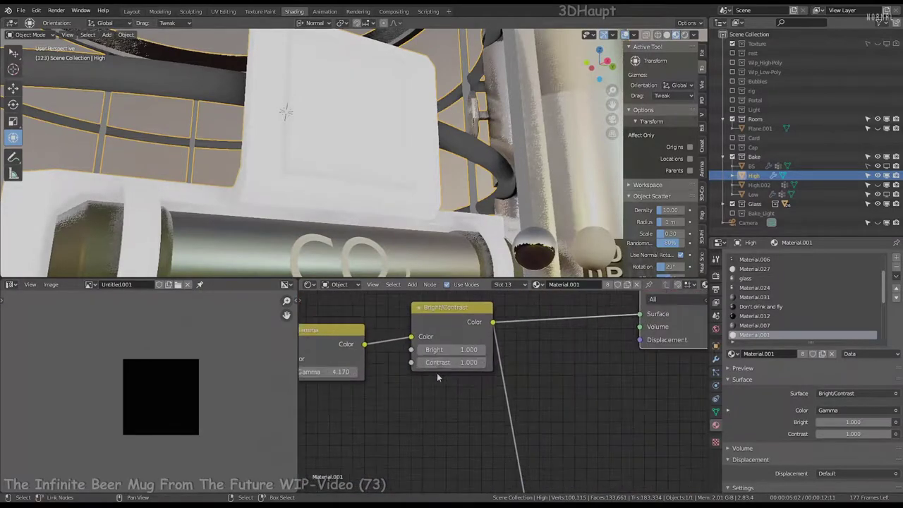
{"action": "mouse_move", "coordinate": [452, 363]}
{"action": "left_mouse_down"}
{"action": "mouse_move", "coordinate": [423, 363]}
{"action": "mouse_move", "coordinate": [423, 350]}
{"action": "left_mouse_up"}
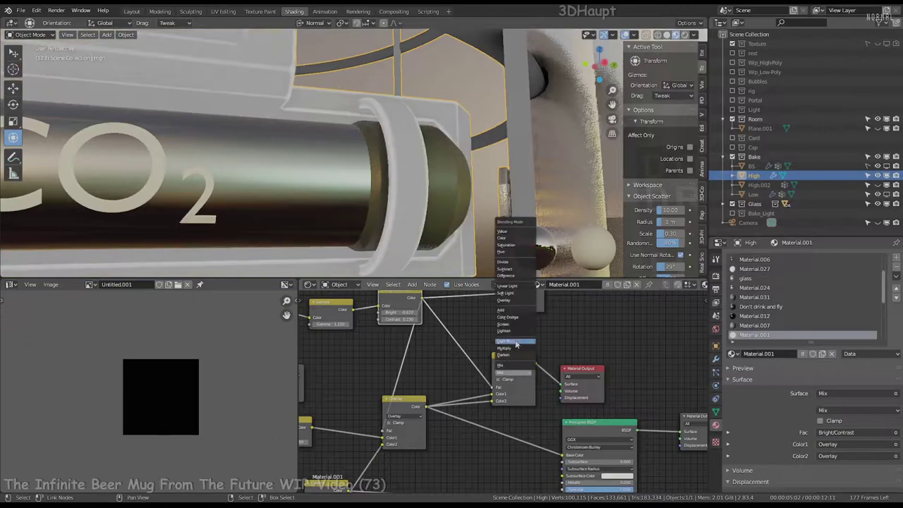
{"action": "left_click", "coordinate": [512, 355]}
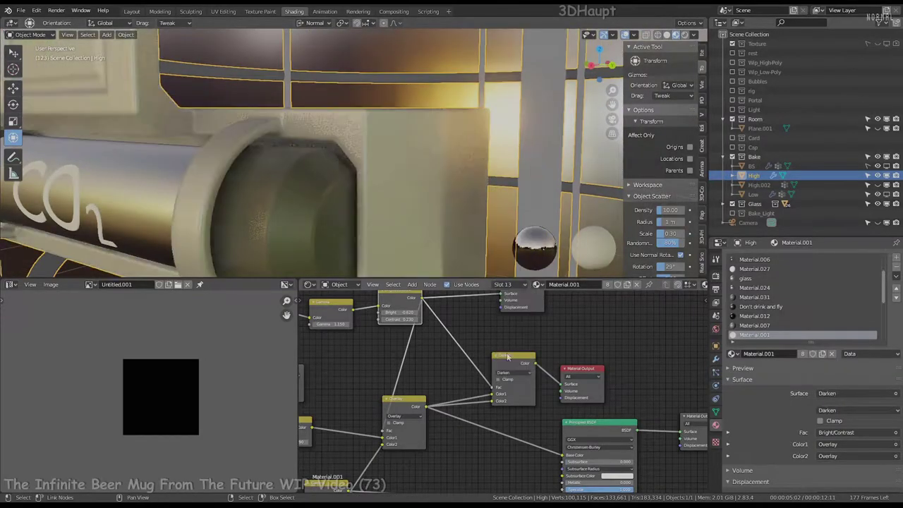
{"action": "scroll", "coordinate": [578, 383], "scroll_direction": "up", "scroll_amount": 2}
{"action": "scroll", "coordinate": [577, 382], "scroll_direction": "up", "scroll_amount": 2}
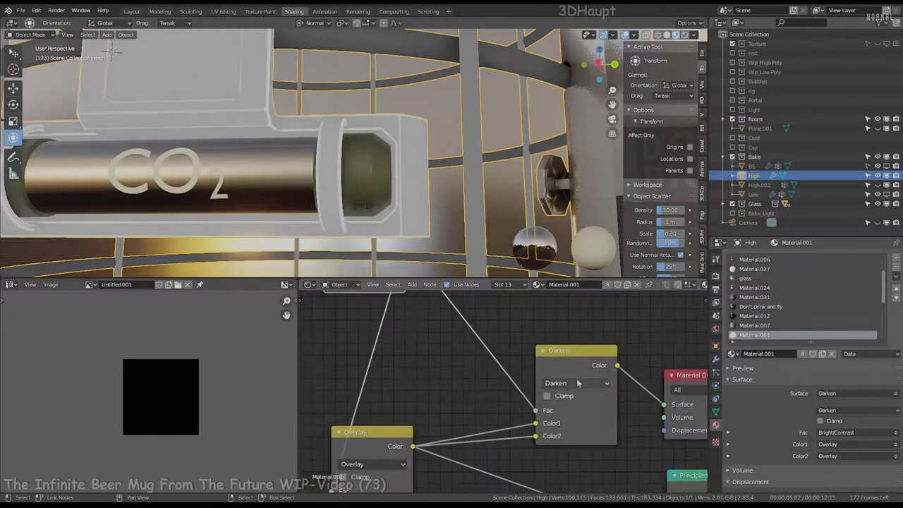
{"action": "left_click", "coordinate": [561, 324]}
{"action": "mouse_move", "coordinate": [395, 176]}
{"action": "middle_mouse_down"}
{"action": "mouse_move", "coordinate": [328, 163]}
{"action": "mouse_move", "coordinate": [397, 267]}
{"action": "middle_mouse_up"}
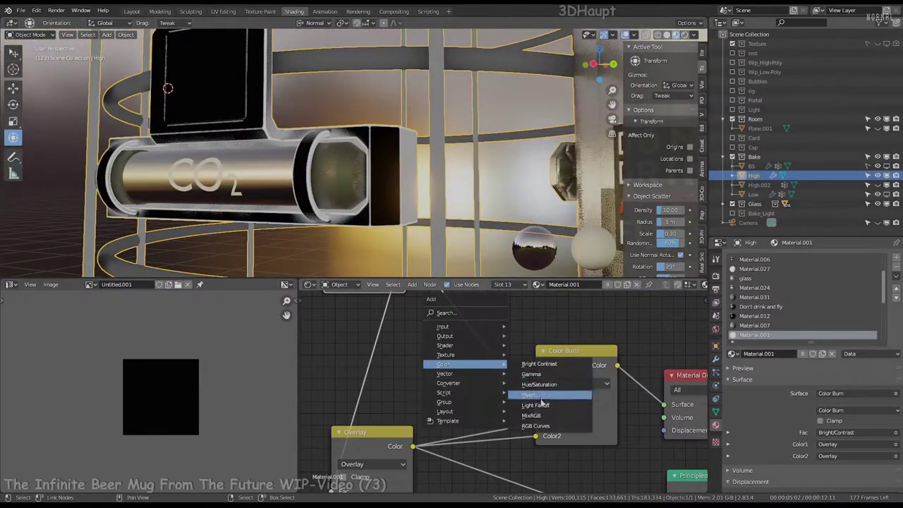
Step: Insert an Invert colour node into the Fac link of the wear mix
{"action": "left_click", "coordinate": [552, 395]}
{"action": "left_click", "coordinate": [513, 357]}
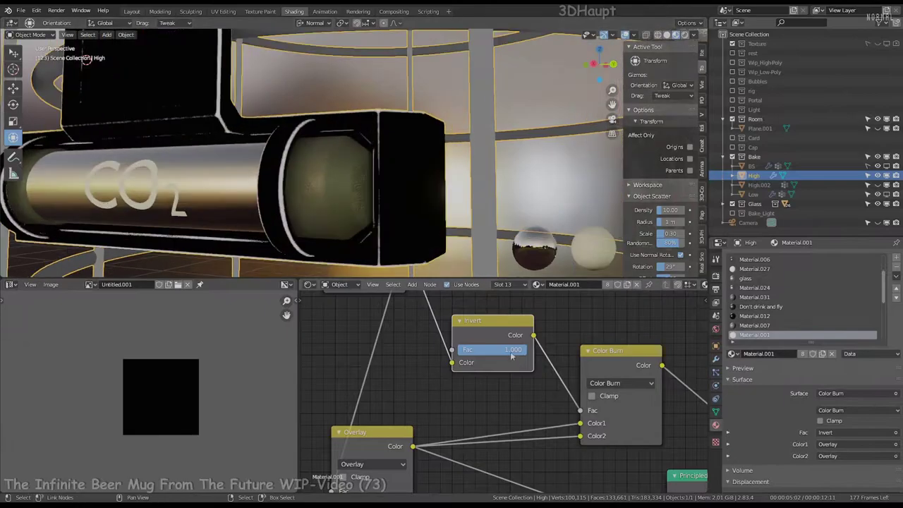
{"action": "scroll", "coordinate": [507, 326], "scroll_direction": "down", "scroll_amount": 3}
{"action": "key", "text": "shift+a"}
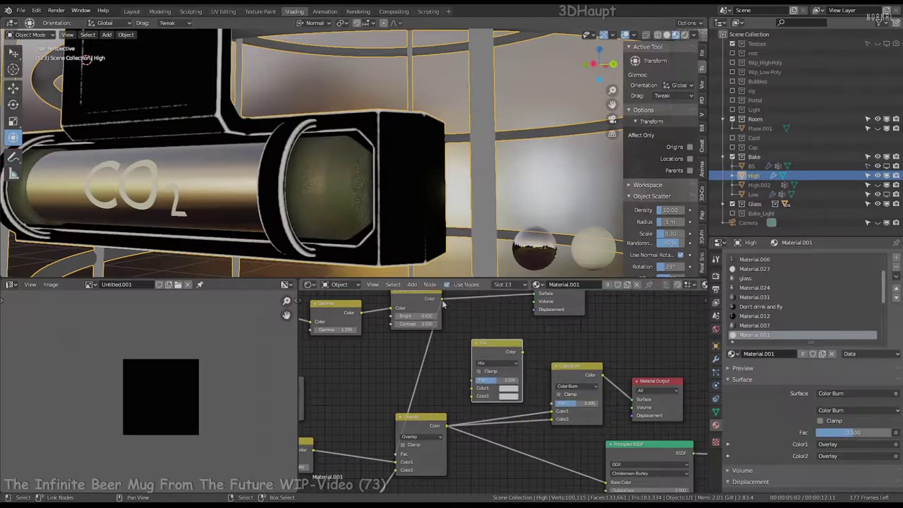
{"action": "scroll", "coordinate": [532, 363], "scroll_direction": "up", "scroll_amount": 2}
Step: Set the Mix node colours to mid grey over black
{"action": "left_click", "coordinate": [511, 388]}
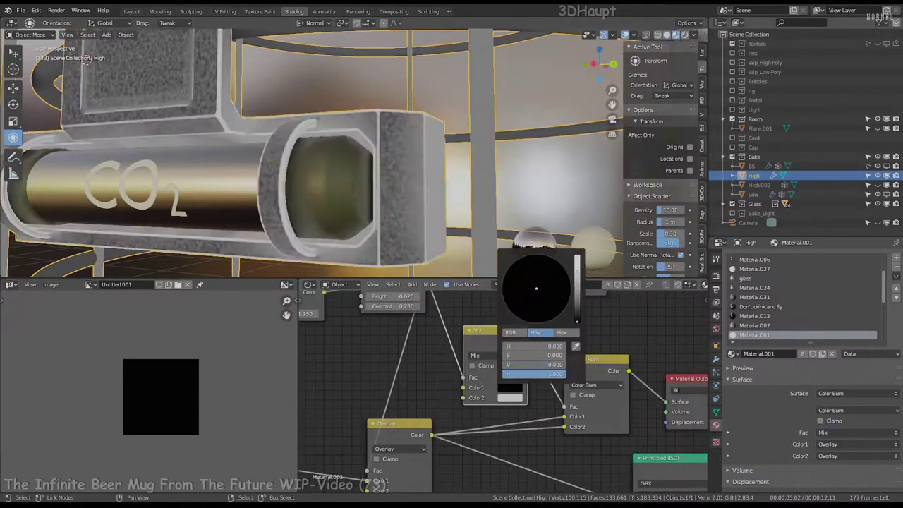
{"action": "left_click", "coordinate": [513, 399]}
{"action": "left_click", "coordinate": [510, 387]}
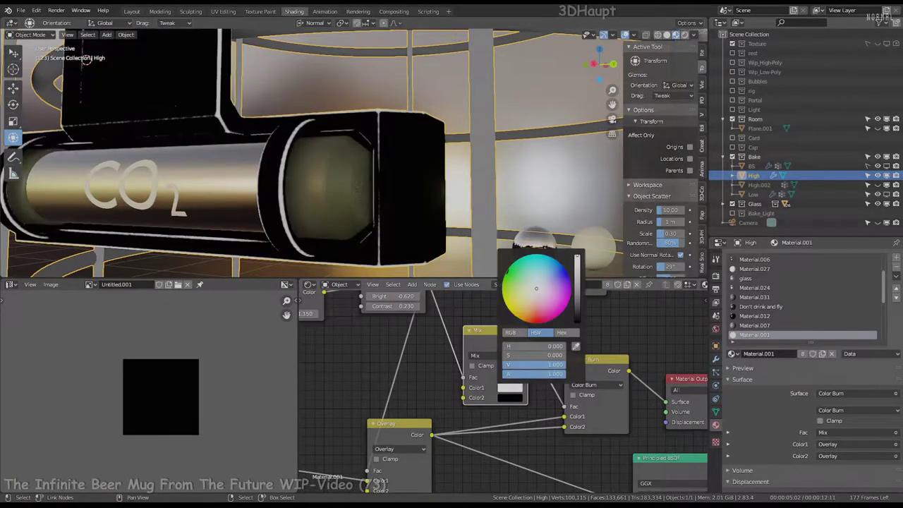
{"action": "left_click_drag", "start_coordinate": [554, 365], "coordinate": [534, 365]}
{"action": "mouse_move", "coordinate": [88, 62]}
{"action": "middle_mouse_down"}
{"action": "mouse_move", "coordinate": [262, 70]}
{"action": "mouse_move", "coordinate": [227, 174]}
{"action": "middle_mouse_up"}
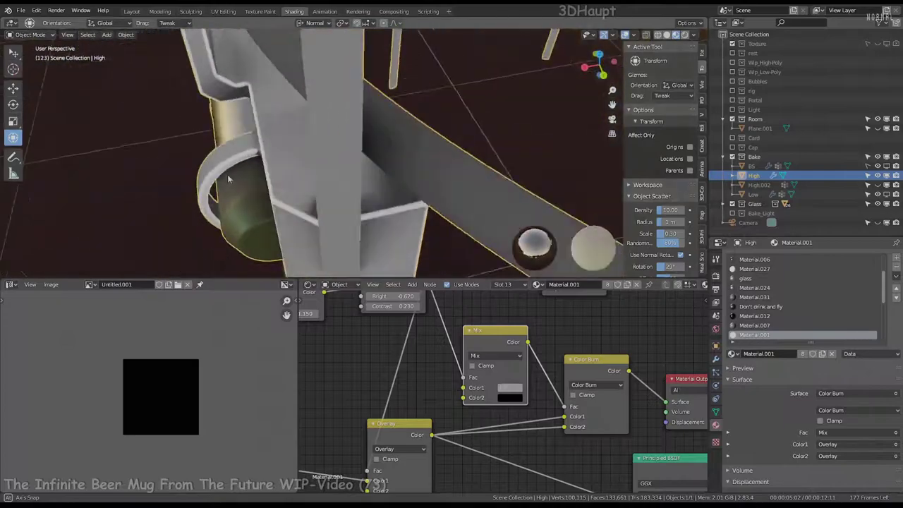
{"action": "scroll", "coordinate": [737, 355], "scroll_direction": "down", "scroll_amount": 3}
{"action": "scroll", "coordinate": [737, 355], "scroll_direction": "up", "scroll_amount": 3}
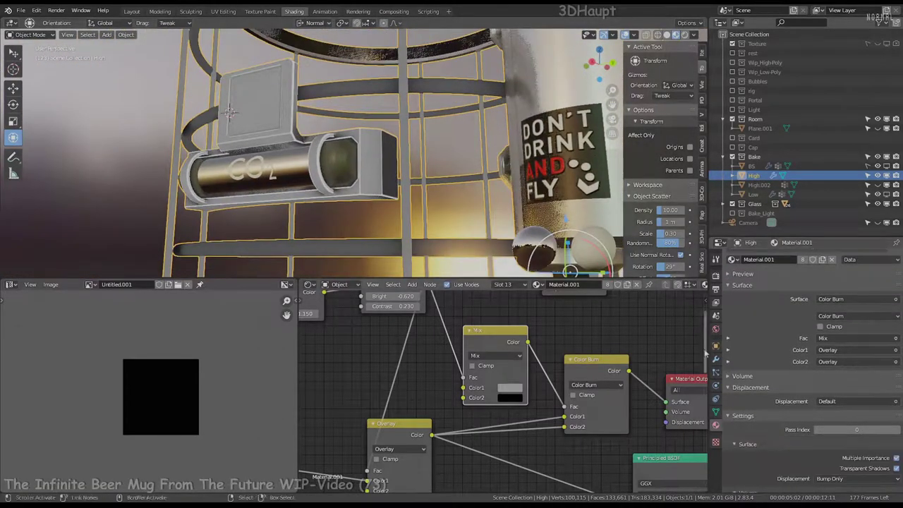
Step: Reposition the Color Burn node and plug it into the Principled BSDF Base Color
{"action": "middle_click_drag", "start_coordinate": [537, 339], "coordinate": [384, 378]}
{"action": "mouse_move", "coordinate": [339, 197]}
{"action": "middle_mouse_down"}
{"action": "mouse_move", "coordinate": [347, 171]}
{"action": "mouse_move", "coordinate": [367, 185]}
{"action": "middle_mouse_up"}
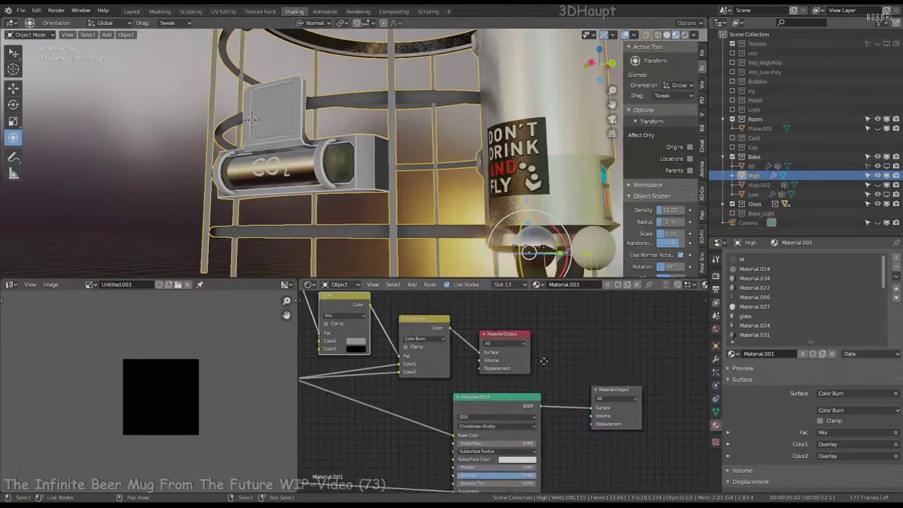
{"action": "left_click_drag", "start_coordinate": [544, 327], "coordinate": [523, 341]}
{"action": "left_click_drag", "start_coordinate": [498, 391], "coordinate": [498, 390]}
{"action": "middle_click_drag", "start_coordinate": [498, 390], "coordinate": [390, 381]}
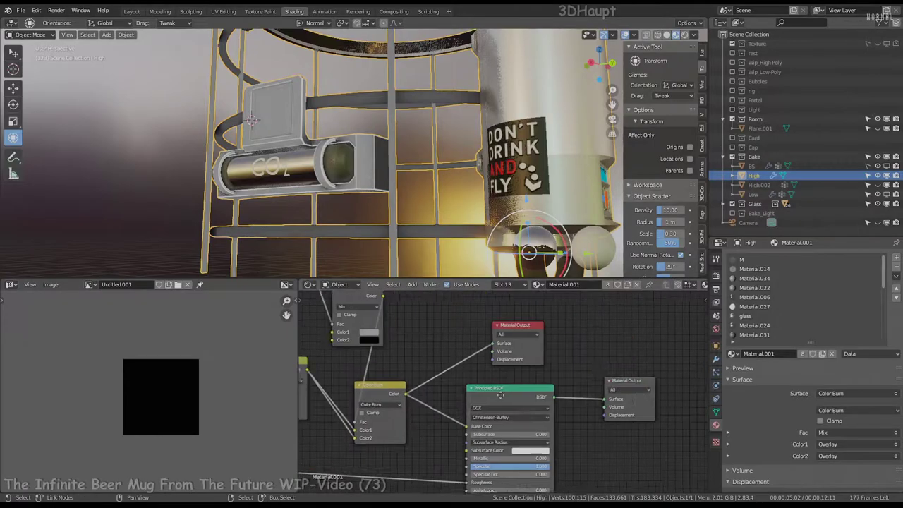
{"action": "scroll", "coordinate": [361, 161], "scroll_direction": "up", "scroll_amount": 3}
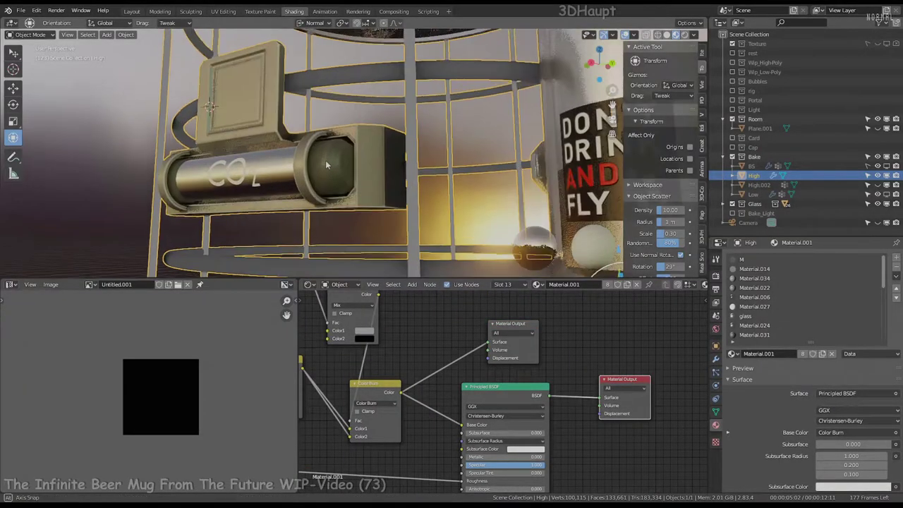
{"action": "mouse_move", "coordinate": [325, 160]}
{"action": "middle_mouse_down"}
{"action": "mouse_move", "coordinate": [293, 173]}
{"action": "mouse_move", "coordinate": [271, 158]}
{"action": "mouse_move", "coordinate": [273, 139]}
{"action": "mouse_move", "coordinate": [305, 134]}
{"action": "middle_mouse_up"}
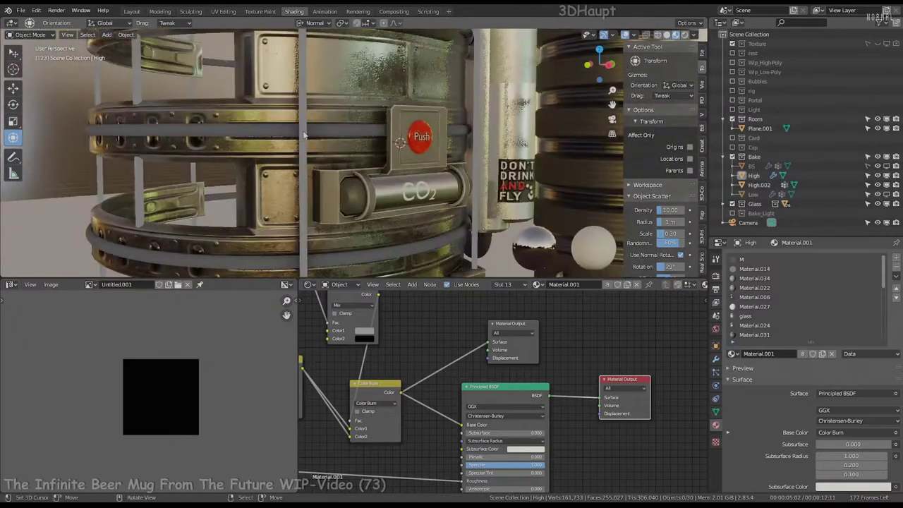
Step: Isolate the cage and separate its mesh into parts by material
{"action": "scroll", "coordinate": [320, 134], "scroll_direction": "down", "scroll_amount": 5}
{"action": "key", "text": "KP_Divide"}
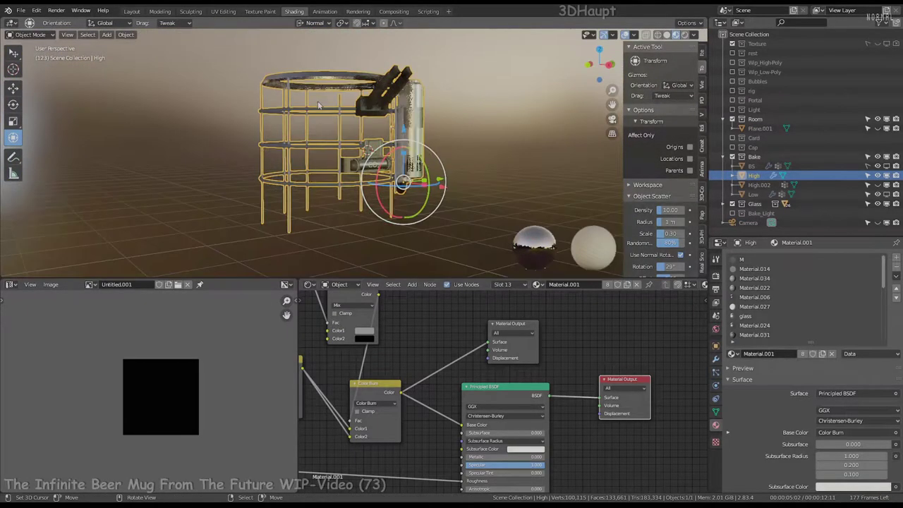
{"action": "key", "text": "Tab"}
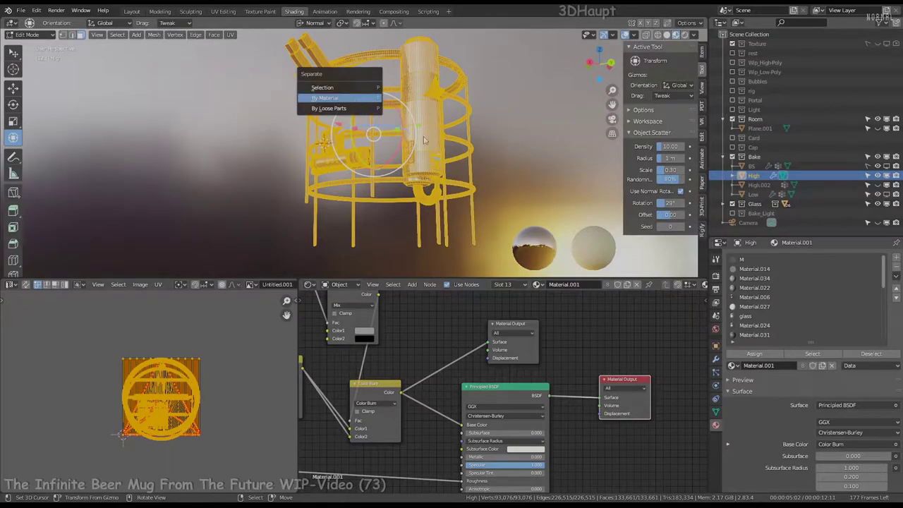
{"action": "key", "text": "Return"}
{"action": "key", "text": "Tab"}
{"action": "middle_click_drag", "start_coordinate": [242, 71], "coordinate": [398, 101]}
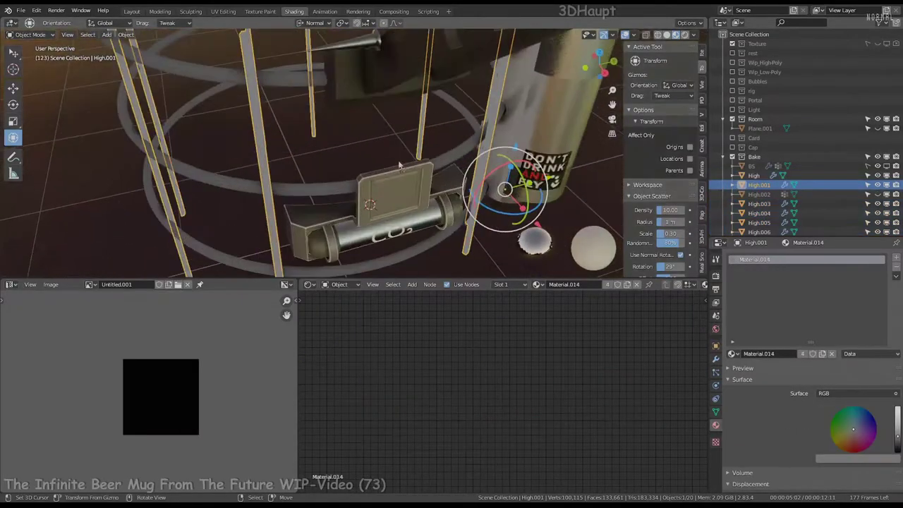
Step: Move all the separated parts into a new High_Parts collection under Bake
{"action": "key", "text": "a"}
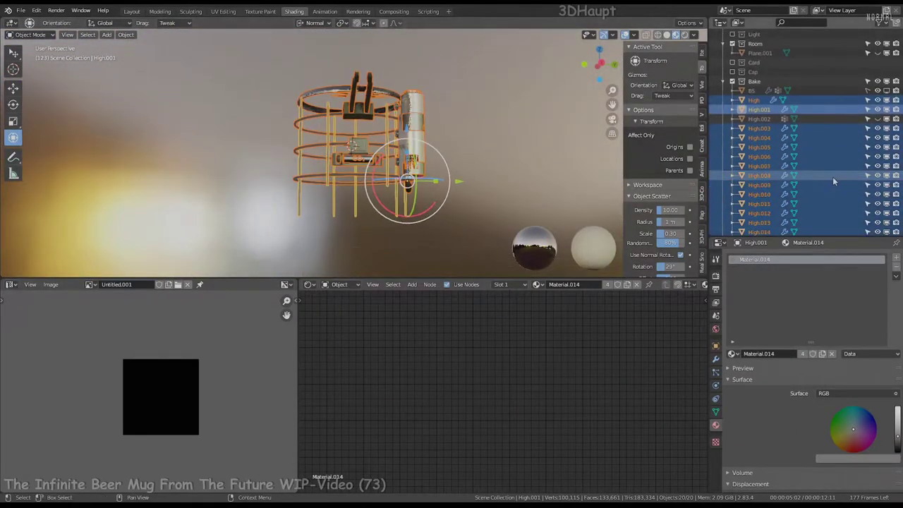
{"action": "left_click", "coordinate": [833, 177]}
{"action": "scroll", "coordinate": [832, 142], "scroll_direction": "up", "scroll_amount": 5}
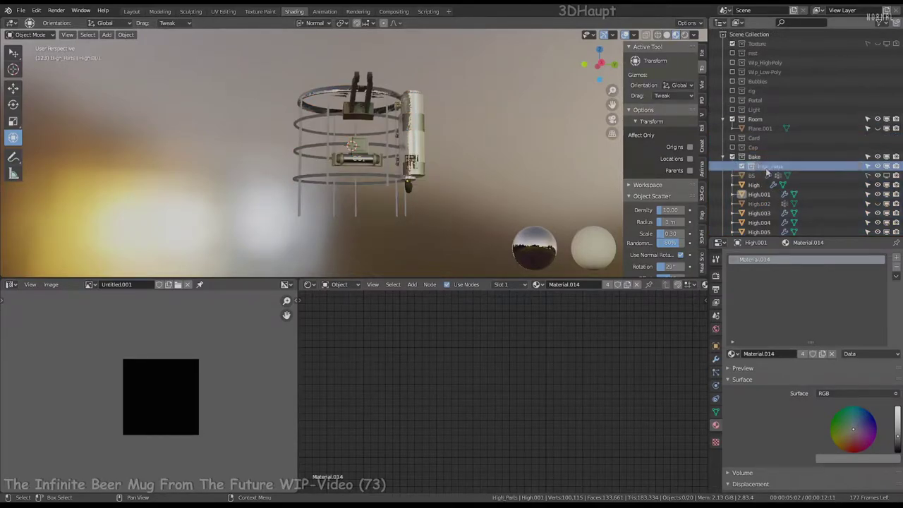
{"action": "key", "text": "a"}
{"action": "key", "text": "m"}
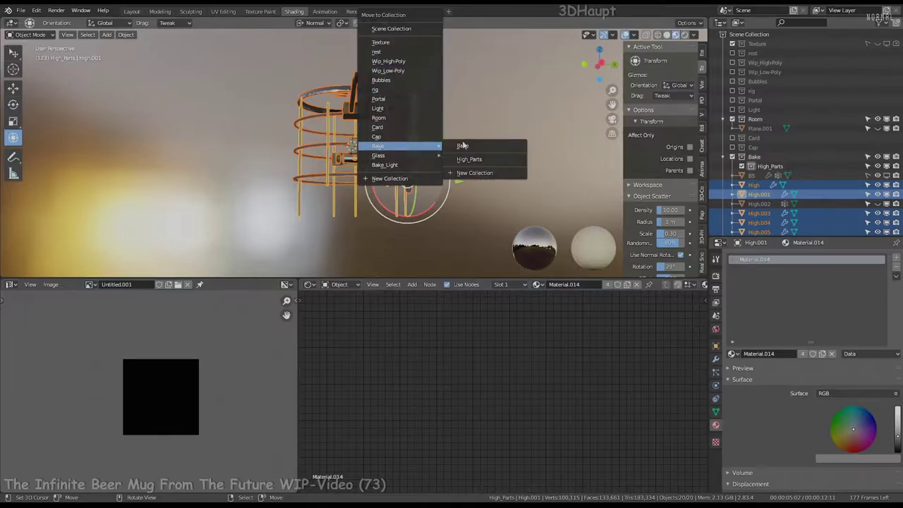
{"action": "left_click", "coordinate": [462, 146]}
Step: Inspect the CO2 glass object and the cage bars and their material nodes
{"action": "scroll", "coordinate": [277, 176], "scroll_direction": "up", "scroll_amount": 3}
{"action": "left_click", "coordinate": [276, 176]}
{"action": "scroll", "coordinate": [277, 177], "scroll_direction": "up", "scroll_amount": 3}
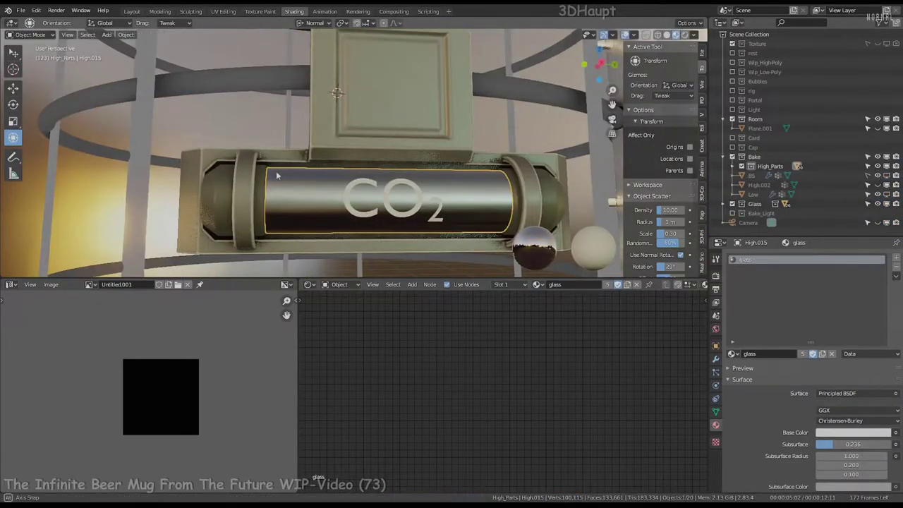
{"action": "middle_click_drag", "start_coordinate": [277, 177], "coordinate": [338, 163]}
{"action": "left_click", "coordinate": [296, 162]}
{"action": "scroll", "coordinate": [434, 180], "scroll_direction": "down", "scroll_amount": 3}
{"action": "mouse_move", "coordinate": [434, 180]}
{"action": "middle_mouse_down"}
{"action": "mouse_move", "coordinate": [304, 143]}
{"action": "mouse_move", "coordinate": [339, 163]}
{"action": "mouse_move", "coordinate": [367, 148]}
{"action": "mouse_move", "coordinate": [355, 154]}
{"action": "middle_mouse_up"}
{"action": "key", "text": "Home"}
Step: Inspect the CO2 canister body and the tank panel with the Push button
{"action": "scroll", "coordinate": [282, 159], "scroll_direction": "up", "scroll_amount": 3}
{"action": "scroll", "coordinate": [282, 158], "scroll_direction": "down", "scroll_amount": 3}
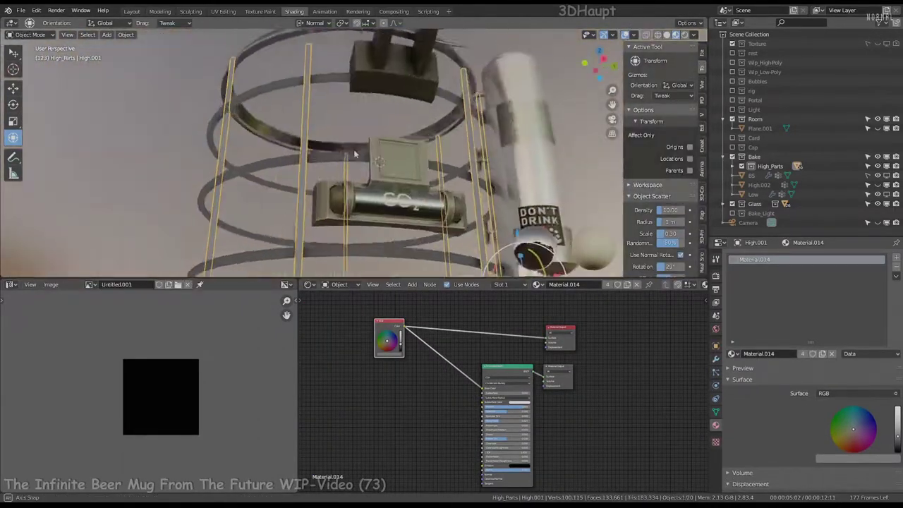
{"action": "scroll", "coordinate": [355, 153], "scroll_direction": "up", "scroll_amount": 3}
{"action": "left_click", "coordinate": [425, 82]}
{"action": "scroll", "coordinate": [388, 183], "scroll_direction": "down", "scroll_amount": 1}
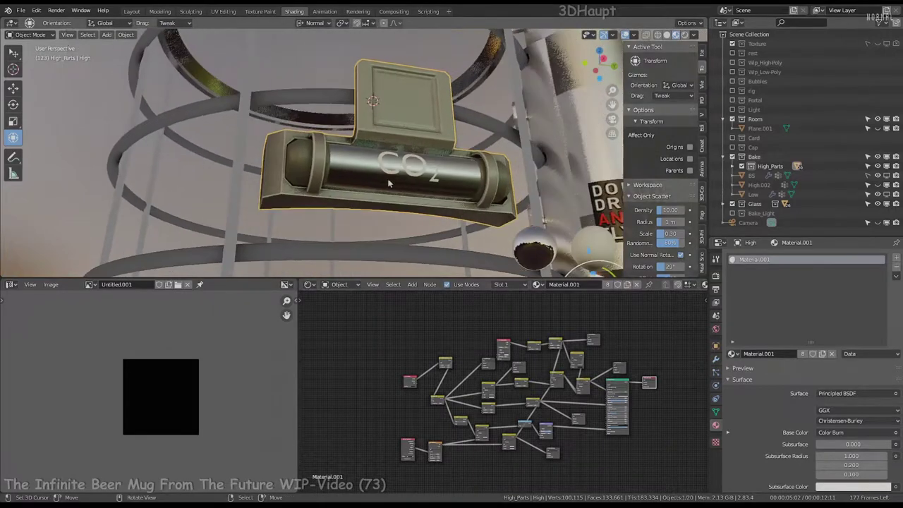
{"action": "middle_click_drag", "start_coordinate": [388, 183], "coordinate": [353, 163]}
{"action": "scroll", "coordinate": [339, 148], "scroll_direction": "up", "scroll_amount": 3}
{"action": "left_click", "coordinate": [298, 133]}
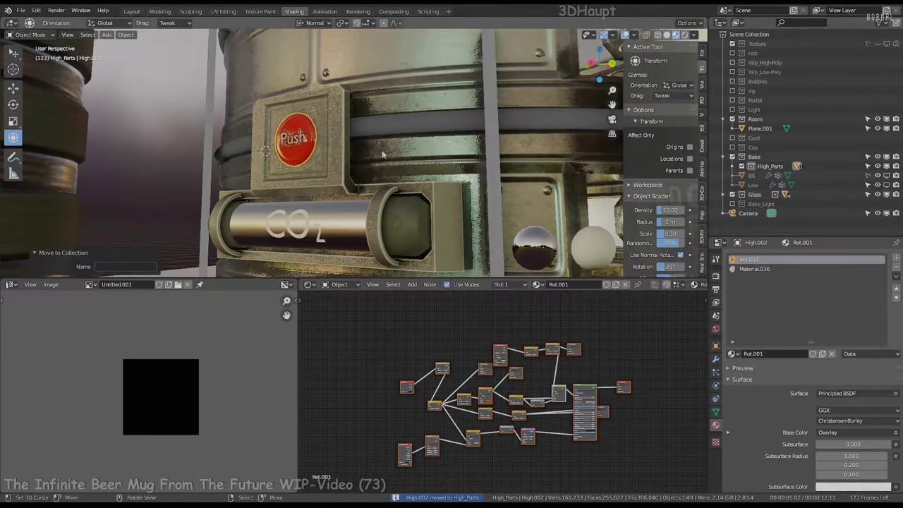
Step: Exclude the Glass collection from the scene and look down into the cage
{"action": "left_click", "coordinate": [733, 194]}
{"action": "scroll", "coordinate": [274, 232], "scroll_direction": "down", "scroll_amount": 3}
{"action": "scroll", "coordinate": [275, 232], "scroll_direction": "up", "scroll_amount": 3}
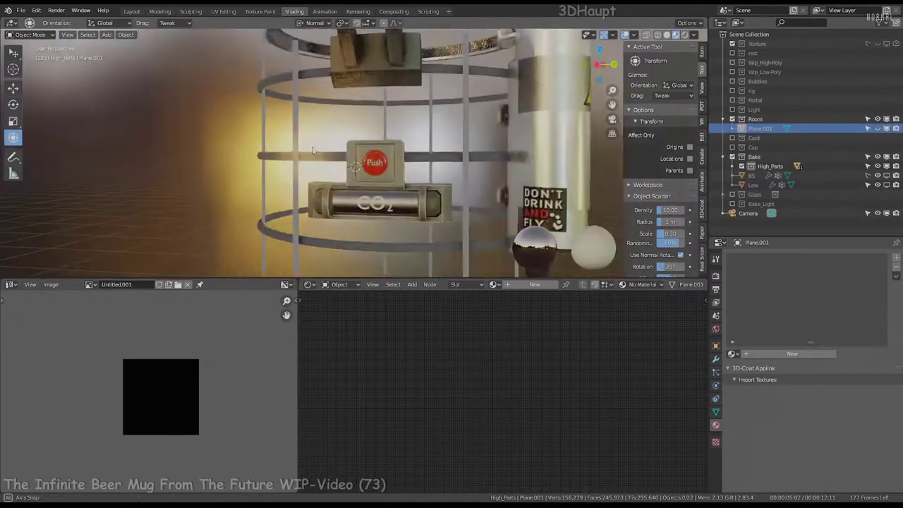
{"action": "mouse_move", "coordinate": [274, 232]}
{"action": "middle_mouse_down"}
{"action": "mouse_move", "coordinate": [484, 146]}
{"action": "mouse_move", "coordinate": [423, 176]}
{"action": "middle_mouse_up"}
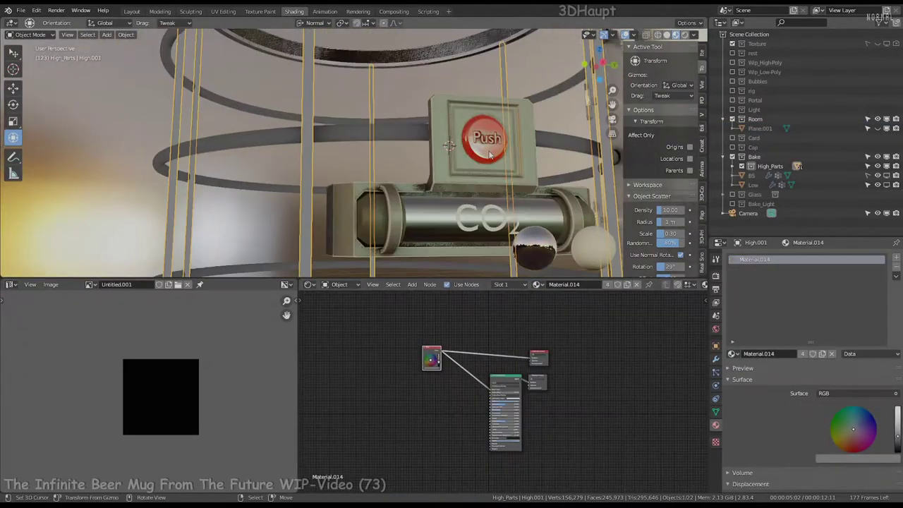
Step: Select the cage bars and set Material.014's Noise Texture scale to 100
{"action": "scroll", "coordinate": [600, 338], "scroll_direction": "up", "scroll_amount": 2}
{"action": "left_click", "coordinate": [432, 166]}
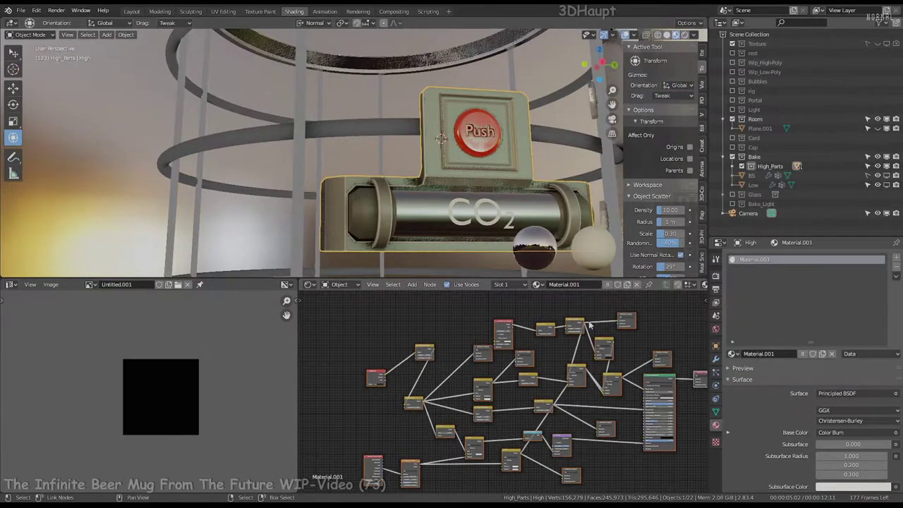
{"action": "left_click", "coordinate": [382, 264]}
{"action": "middle_click_drag", "start_coordinate": [395, 211], "coordinate": [344, 120]}
{"action": "scroll", "coordinate": [518, 386], "scroll_direction": "up", "scroll_amount": 2}
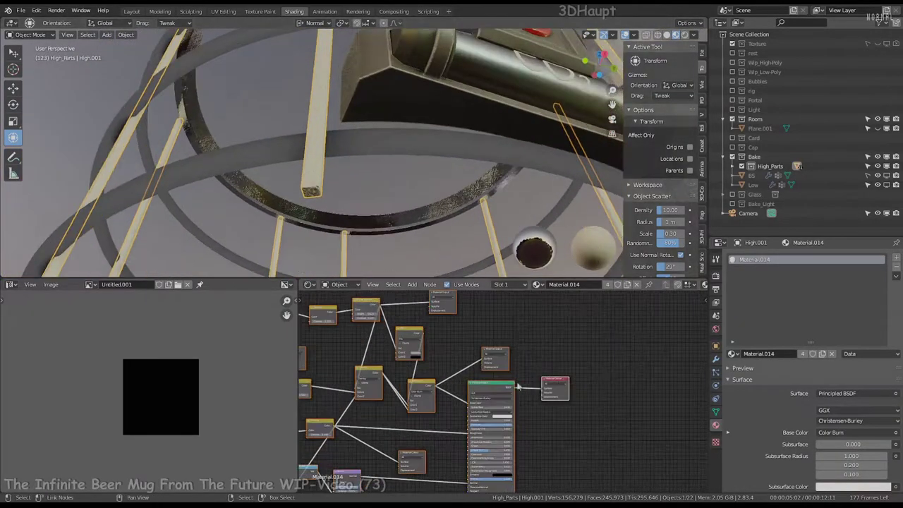
{"action": "scroll", "coordinate": [514, 351], "scroll_direction": "up", "scroll_amount": 2}
{"action": "scroll", "coordinate": [423, 395], "scroll_direction": "up", "scroll_amount": 2}
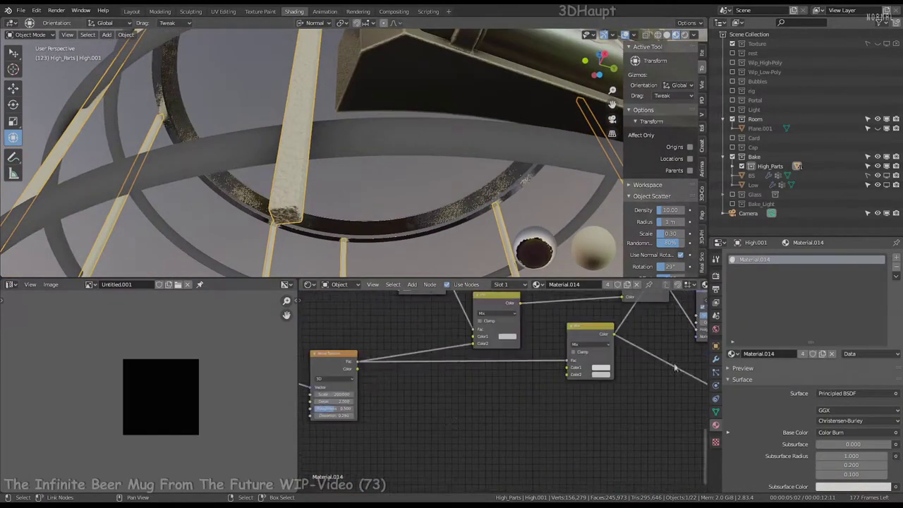
{"action": "type", "text": "100"}
{"action": "key", "text": "Return"}
Step: Review the worn-paint node tree's output and shader nodes around the bars
{"action": "middle_click_drag", "start_coordinate": [452, 211], "coordinate": [417, 238]}
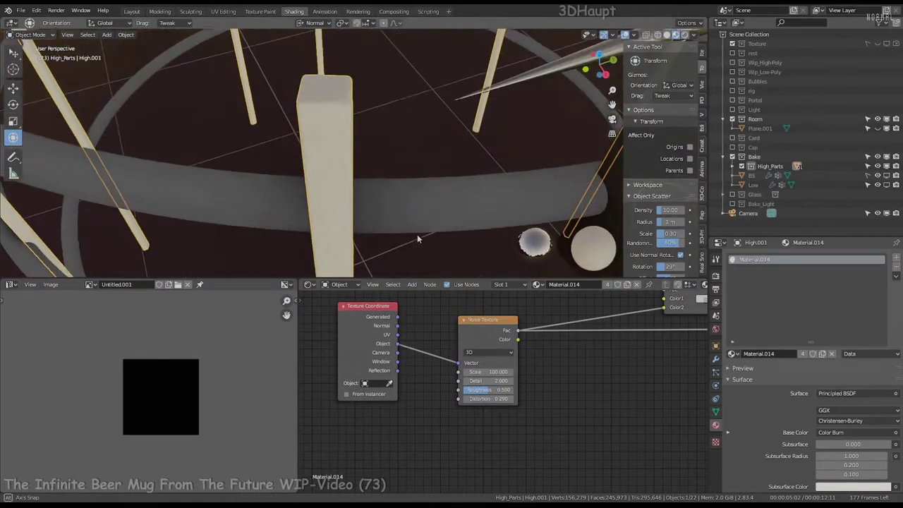
{"action": "middle_click_drag", "start_coordinate": [583, 398], "coordinate": [621, 302]}
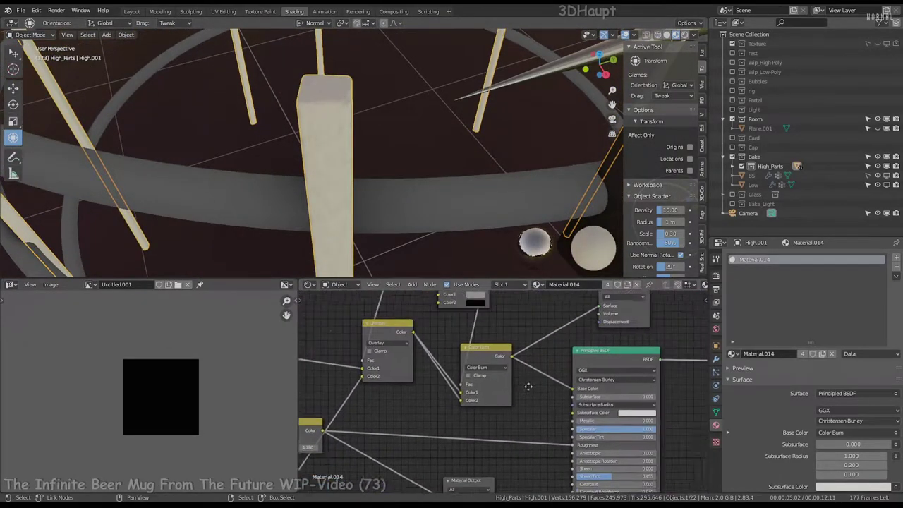
{"action": "scroll", "coordinate": [621, 302], "scroll_direction": "down", "scroll_amount": 2}
{"action": "middle_click_drag", "start_coordinate": [494, 395], "coordinate": [537, 352]}
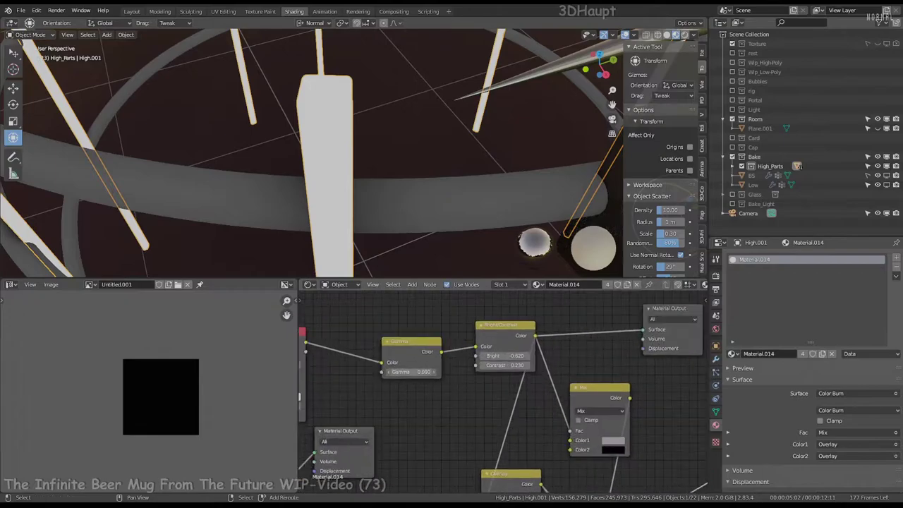
{"action": "mouse_move", "coordinate": [424, 176]}
{"action": "middle_mouse_down"}
{"action": "mouse_move", "coordinate": [460, 150]}
{"action": "mouse_move", "coordinate": [494, 212]}
{"action": "middle_mouse_up"}
{"action": "middle_click_drag", "start_coordinate": [494, 452], "coordinate": [535, 402]}
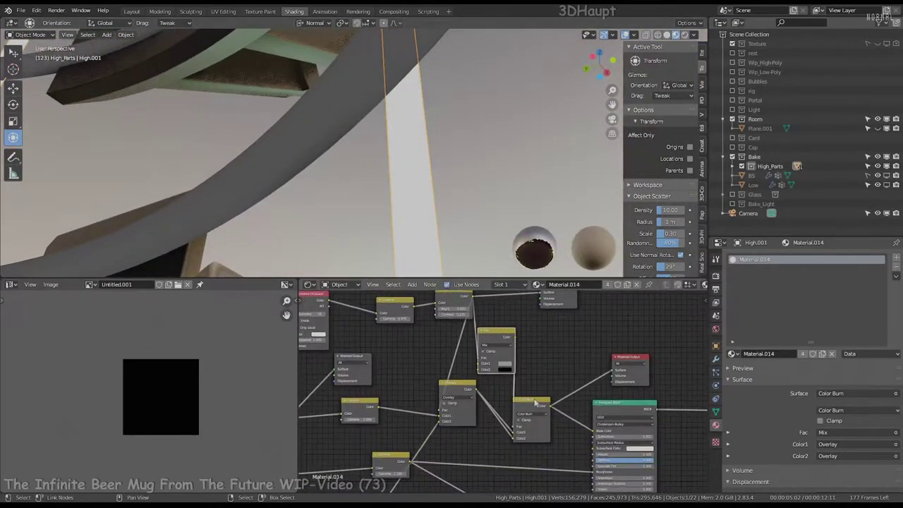
{"action": "mouse_move", "coordinate": [491, 151]}
{"action": "middle_mouse_down"}
{"action": "mouse_move", "coordinate": [424, 176]}
{"action": "mouse_move", "coordinate": [458, 155]}
{"action": "middle_mouse_up"}
Step: Check the Principled BSDF node and view the cage from below
{"action": "scroll", "coordinate": [494, 396], "scroll_direction": "down", "scroll_amount": 2}
{"action": "left_click_drag", "start_coordinate": [811, 342], "coordinate": [811, 304]}
{"action": "scroll", "coordinate": [566, 331], "scroll_direction": "up", "scroll_amount": 5}
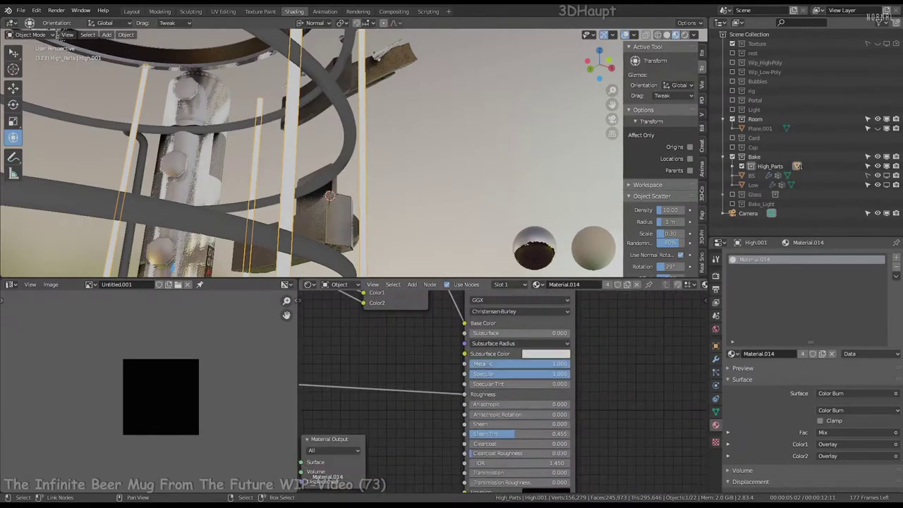
{"action": "middle_click_drag", "start_coordinate": [566, 331], "coordinate": [676, 445]}
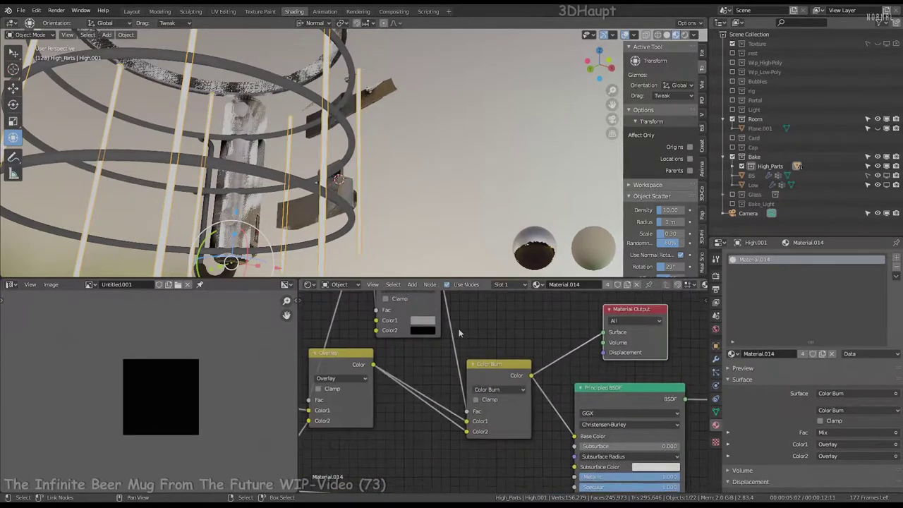
{"action": "middle_click_drag", "start_coordinate": [423, 211], "coordinate": [390, 241]}
{"action": "scroll", "coordinate": [494, 395], "scroll_direction": "down", "scroll_amount": 2}
{"action": "mouse_move", "coordinate": [282, 177]}
{"action": "middle_mouse_down"}
{"action": "mouse_move", "coordinate": [212, 142]}
{"action": "mouse_move", "coordinate": [307, 80]}
{"action": "middle_mouse_up"}
{"action": "left_click", "coordinate": [33, 76]}
Step: Generate dirty vertex colours on the cage ring and return to Object Mode
{"action": "left_click", "coordinate": [134, 64]}
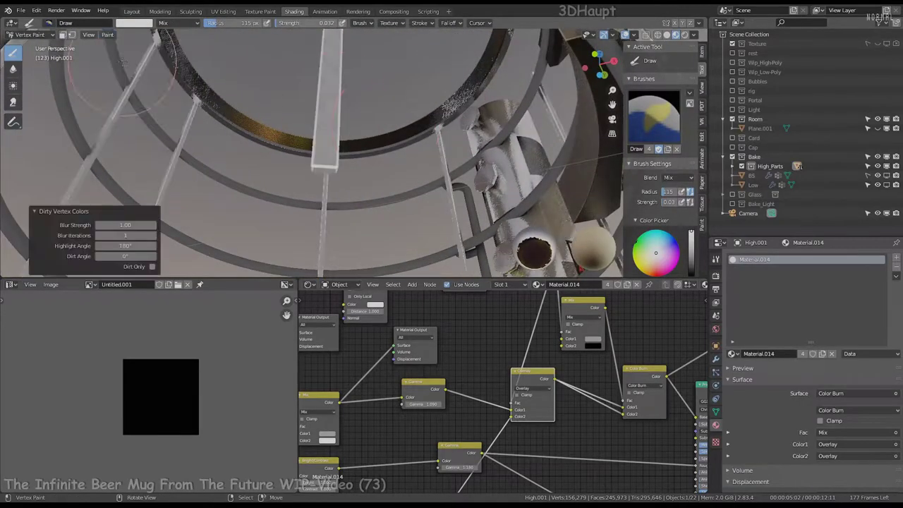
{"action": "middle_click_drag", "start_coordinate": [282, 176], "coordinate": [333, 192]}
{"action": "middle_click_drag", "start_coordinate": [318, 156], "coordinate": [367, 141]}
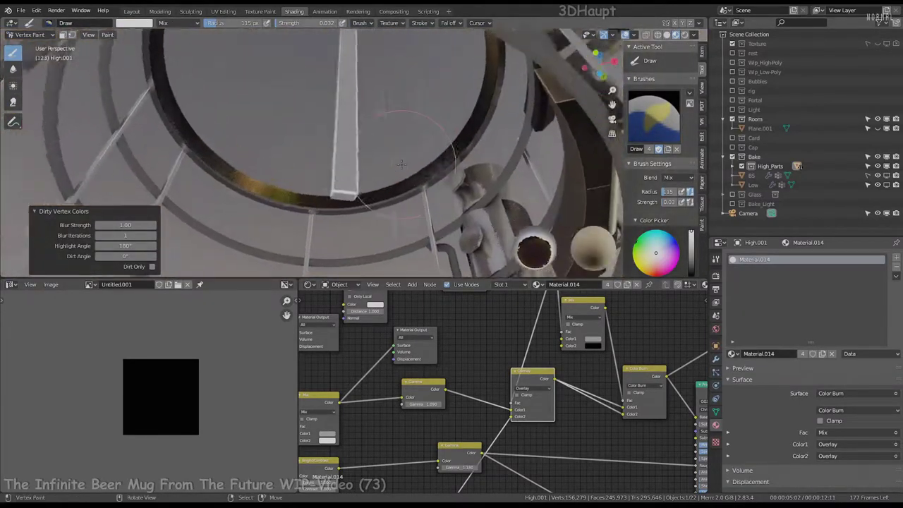
{"action": "left_click", "coordinate": [33, 33]}
{"action": "left_click", "coordinate": [32, 49]}
{"action": "mouse_move", "coordinate": [542, 318]}
{"action": "middle_mouse_down"}
{"action": "mouse_move", "coordinate": [367, 310]}
{"action": "mouse_move", "coordinate": [300, 283]}
{"action": "middle_mouse_up"}
{"action": "mouse_move", "coordinate": [316, 139]}
{"action": "middle_mouse_down"}
{"action": "mouse_move", "coordinate": [387, 105]}
{"action": "mouse_move", "coordinate": [383, 128]}
{"action": "mouse_move", "coordinate": [459, 95]}
{"action": "mouse_move", "coordinate": [293, 122]}
{"action": "mouse_move", "coordinate": [366, 140]}
{"action": "mouse_move", "coordinate": [352, 114]}
{"action": "middle_mouse_up"}
Step: Isolate the bars in local view and separate them by loose parts
{"action": "key", "text": "KP_Divide"}
{"action": "key", "text": "Tab"}
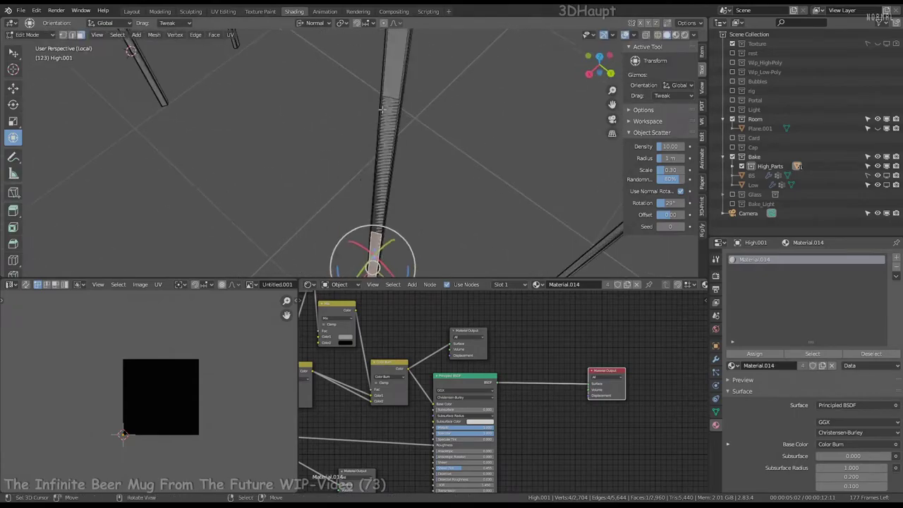
{"action": "key", "text": "Tab"}
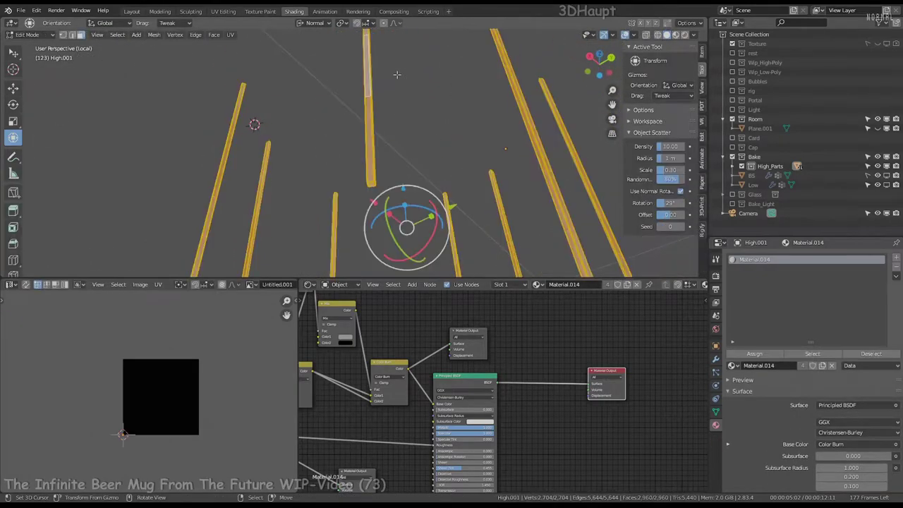
{"action": "key", "text": "p"}
{"action": "left_click", "coordinate": [394, 85]}
{"action": "key", "text": "Tab"}
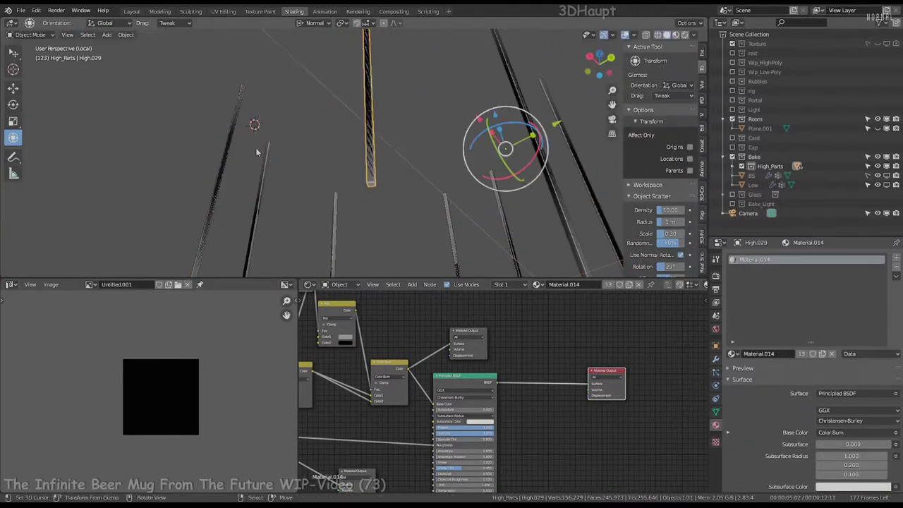
Step: Delete the stray separated piece and select all ten bars
{"action": "key", "text": "ctrl+space"}
{"action": "key", "text": "g"}
{"action": "middle_click_drag", "start_coordinate": [600, 194], "coordinate": [459, 192]}
{"action": "left_click", "coordinate": [459, 192]}
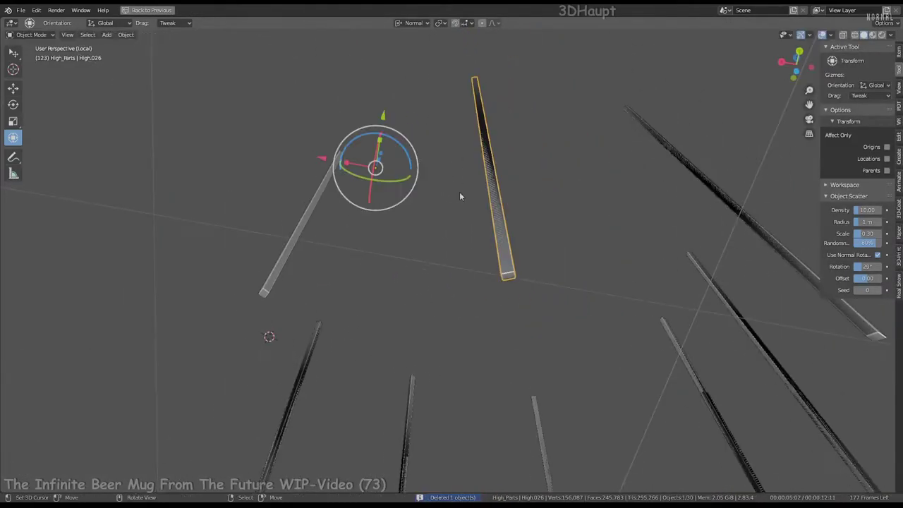
{"action": "key", "text": "Tab"}
{"action": "key", "text": "shift+g"}
{"action": "left_click", "coordinate": [467, 189]}
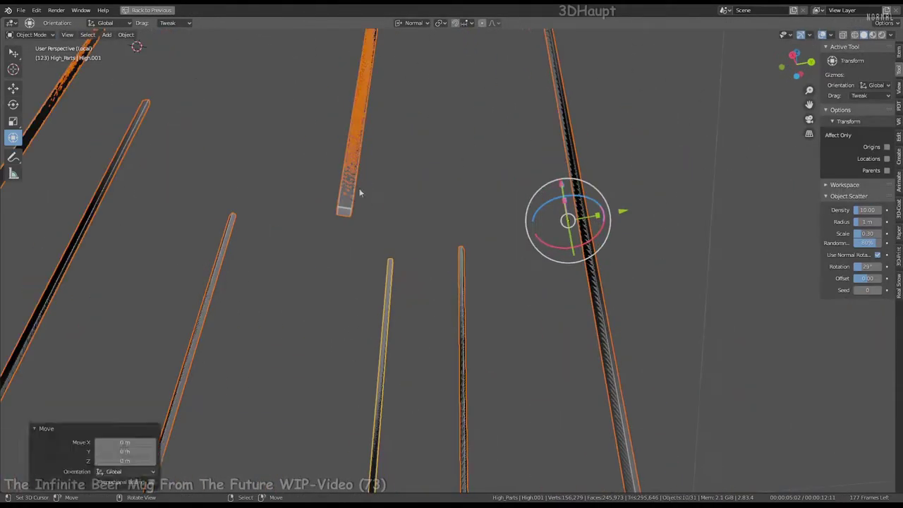
Step: Frame the selected bars and apply their scale
{"action": "key", "text": "KP_Decimal"}
{"action": "scroll", "coordinate": [487, 192], "scroll_direction": "up", "scroll_amount": 2}
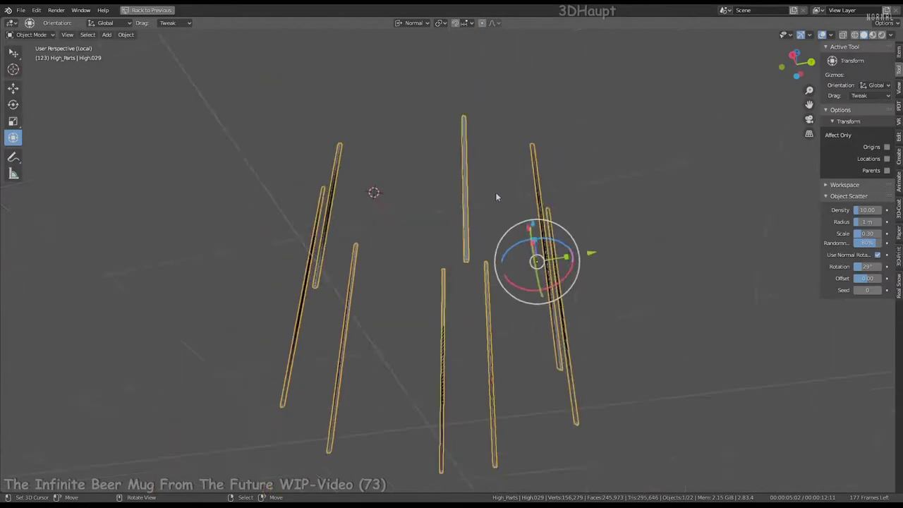
{"action": "scroll", "coordinate": [494, 187], "scroll_direction": "up", "scroll_amount": 3}
{"action": "key", "text": "ctrl+space"}
{"action": "left_click", "coordinate": [484, 117]}
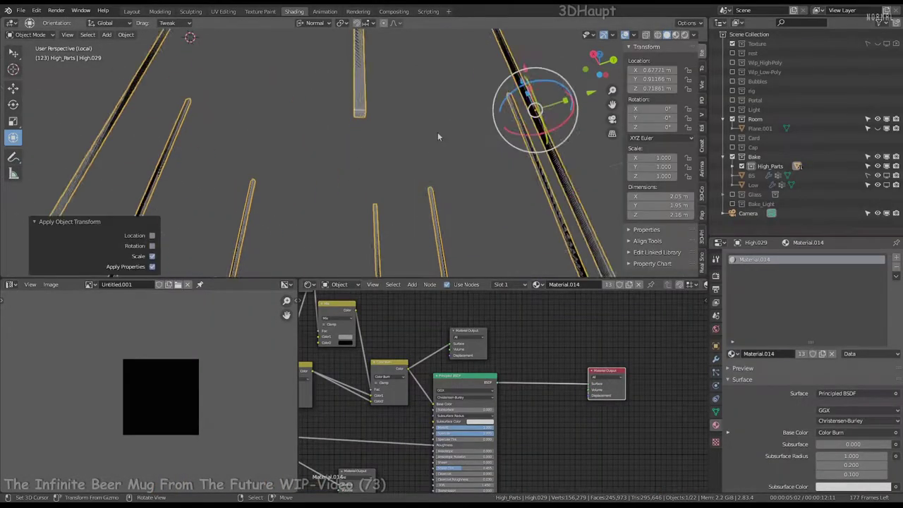
{"action": "left_click", "coordinate": [715, 359]}
Step: Add a Remesh modifier with 0.002 m voxel size and apply it to all selected bars
{"action": "left_click", "coordinate": [758, 258]}
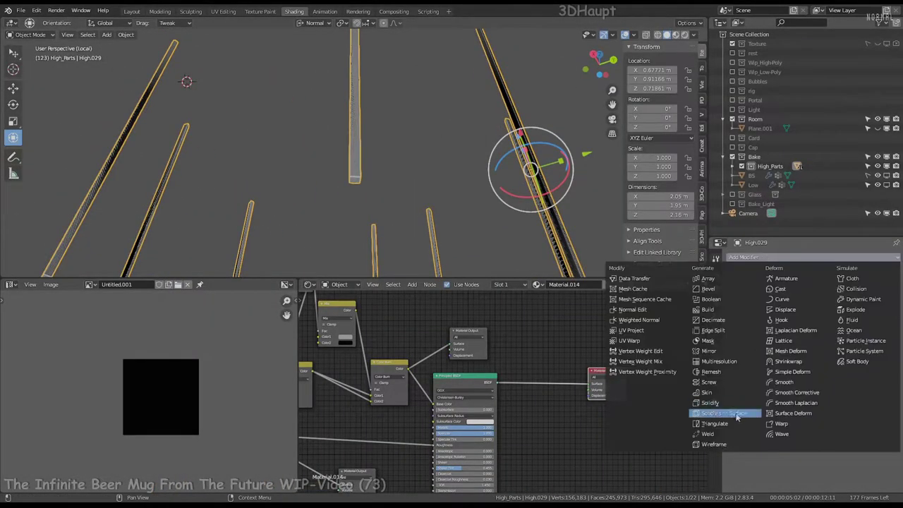
{"action": "left_click", "coordinate": [715, 374]}
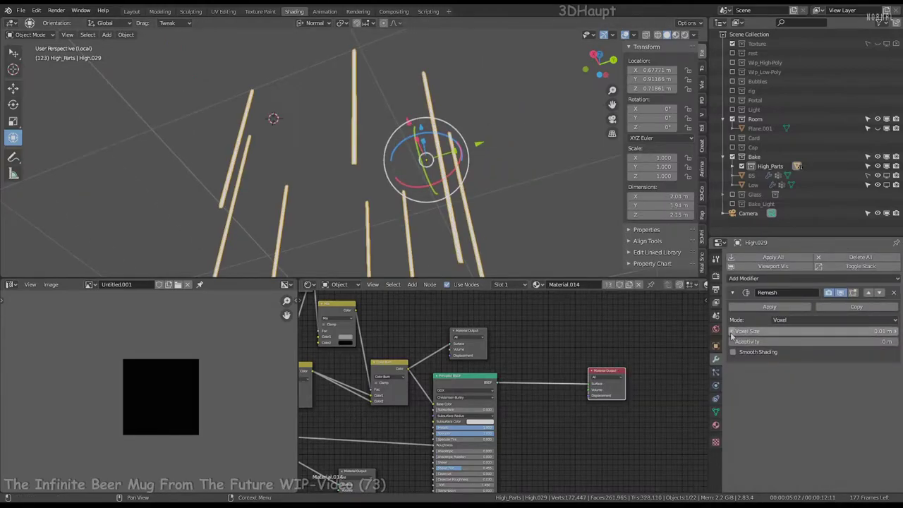
{"action": "scroll", "coordinate": [607, 212], "scroll_direction": "up", "scroll_amount": 4}
{"action": "scroll", "coordinate": [607, 212], "scroll_direction": "up", "scroll_amount": 2}
{"action": "left_click", "coordinate": [657, 34]}
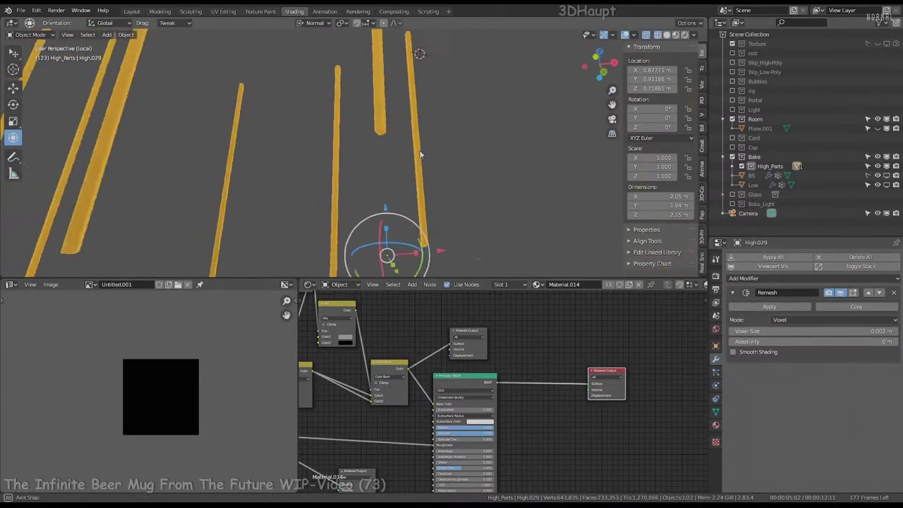
{"action": "middle_click_drag", "start_coordinate": [414, 157], "coordinate": [452, 163]}
{"action": "left_click", "coordinate": [772, 257]}
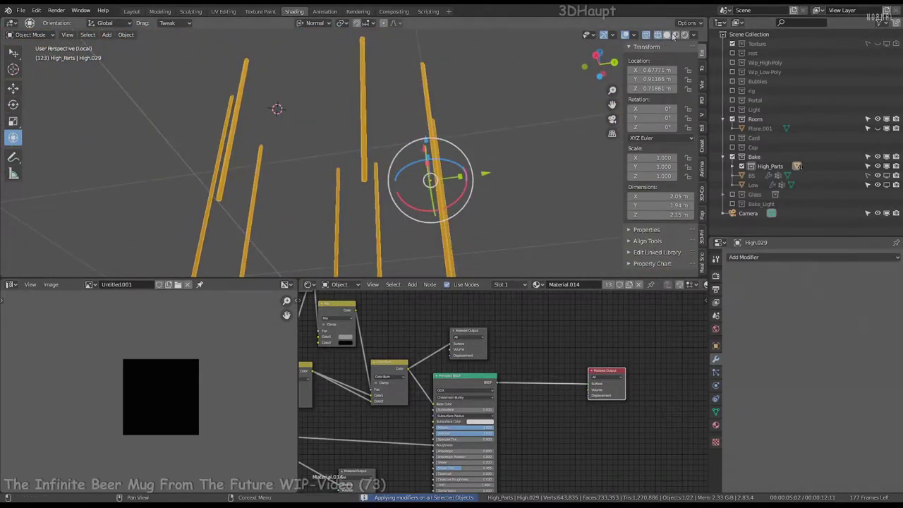
Step: Shade all of the remeshed bars smooth
{"action": "left_click", "coordinate": [676, 35]}
{"action": "key", "text": "Tab"}
{"action": "scroll", "coordinate": [356, 122], "scroll_direction": "up", "scroll_amount": 3}
{"action": "mouse_move", "coordinate": [351, 125]}
{"action": "middle_mouse_down"}
{"action": "mouse_move", "coordinate": [339, 128]}
{"action": "mouse_move", "coordinate": [355, 133]}
{"action": "mouse_move", "coordinate": [376, 79]}
{"action": "middle_mouse_up"}
{"action": "key", "text": "a"}
{"action": "key", "text": "q"}
{"action": "left_click", "coordinate": [323, 132]}
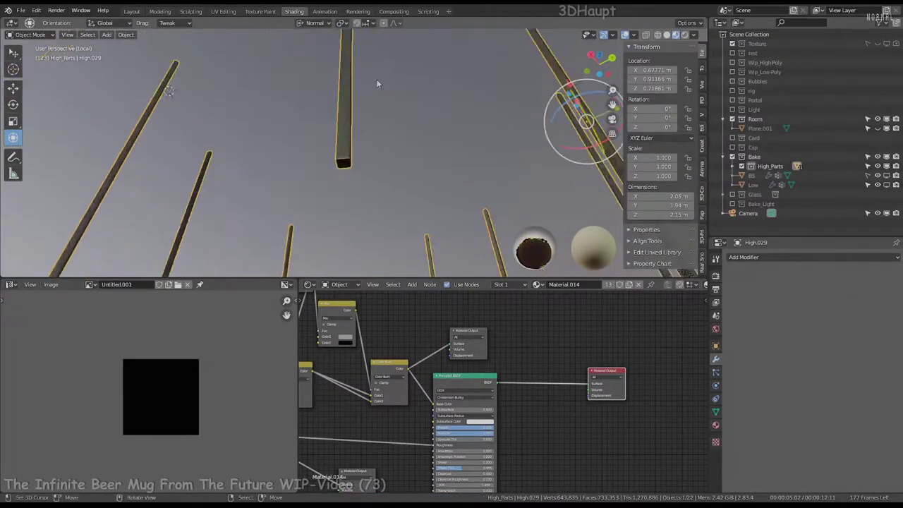
{"action": "key", "text": "Tab"}
Step: Apply Dirty Vertex Colors to the upright poles in Vertex Paint mode
{"action": "mouse_move", "coordinate": [382, 203]}
{"action": "middle_mouse_down"}
{"action": "mouse_move", "coordinate": [367, 118]}
{"action": "mouse_move", "coordinate": [439, 153]}
{"action": "middle_mouse_up"}
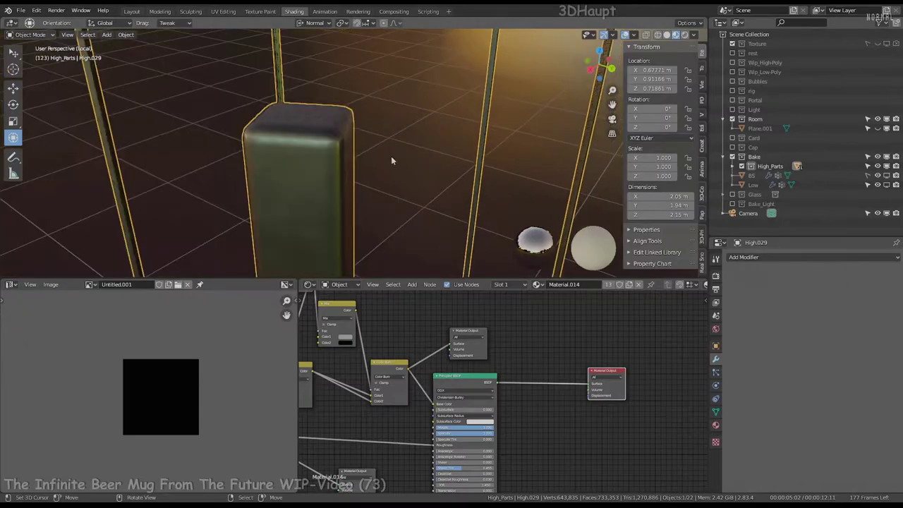
{"action": "left_click", "coordinate": [39, 76]}
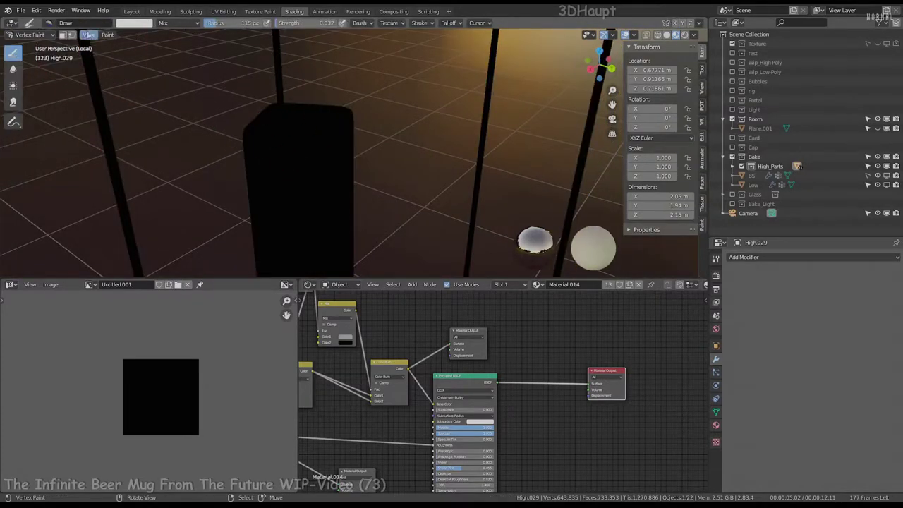
{"action": "middle_click_drag", "start_coordinate": [134, 55], "coordinate": [179, 75]}
{"action": "middle_click_drag", "start_coordinate": [385, 161], "coordinate": [494, 106]}
{"action": "left_click", "coordinate": [667, 35]}
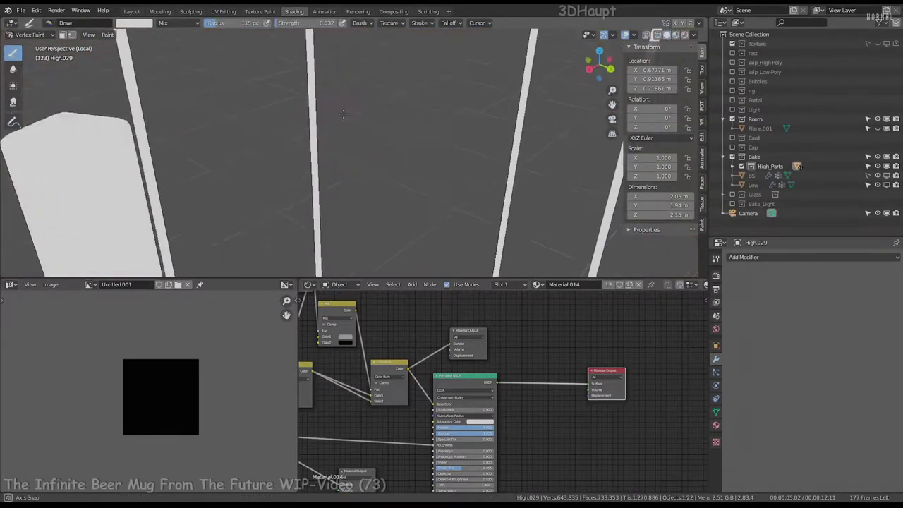
{"action": "middle_click_drag", "start_coordinate": [636, 70], "coordinate": [88, 46]}
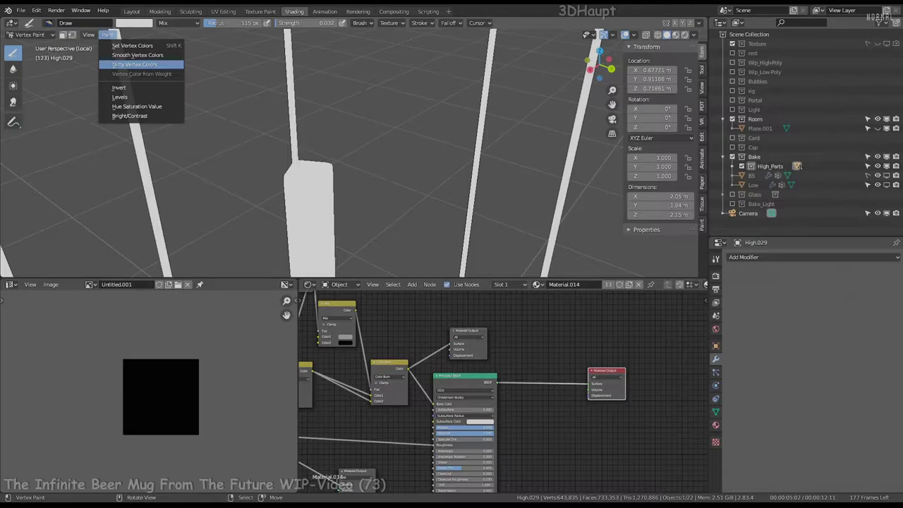
{"action": "left_click", "coordinate": [135, 64]}
Step: Back in Object Mode, preview the pole's vertex-colour output in Material Preview
{"action": "left_click", "coordinate": [32, 46]}
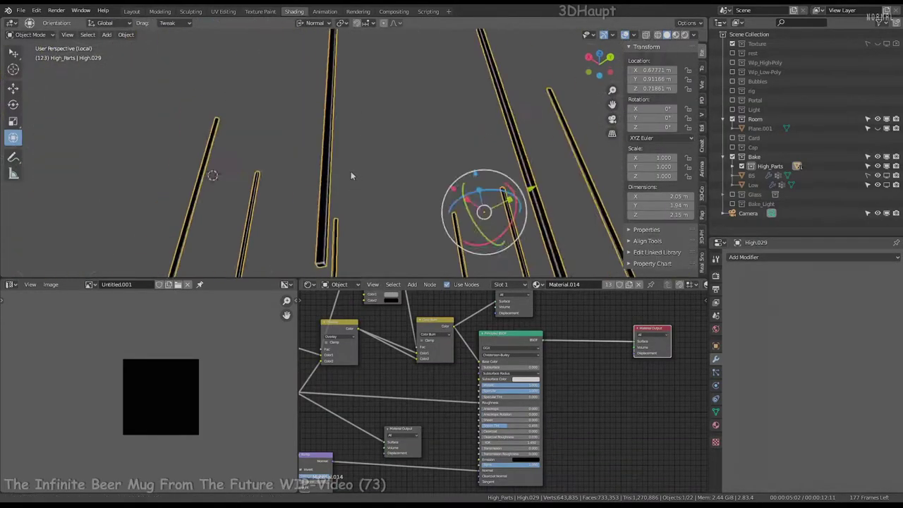
{"action": "middle_click_drag", "start_coordinate": [351, 171], "coordinate": [367, 212]}
{"action": "middle_click_drag", "start_coordinate": [511, 296], "coordinate": [530, 351]}
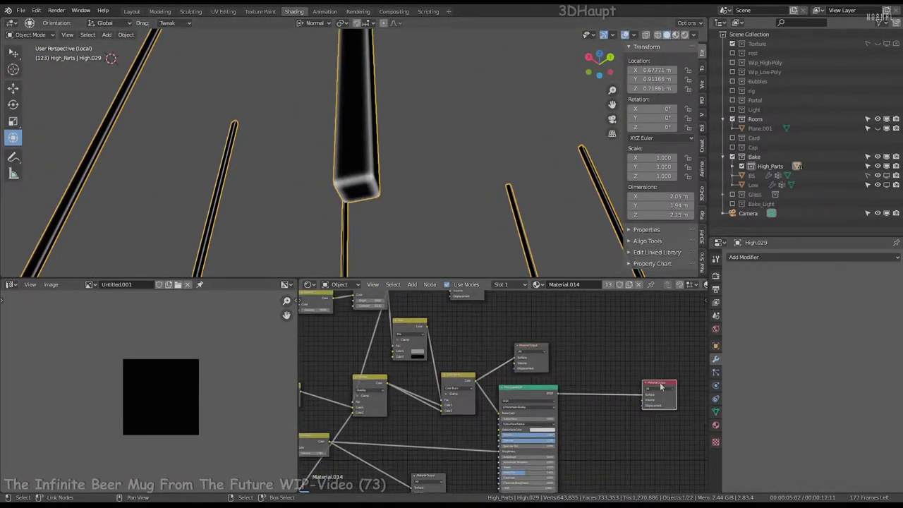
{"action": "left_click_drag", "start_coordinate": [661, 386], "coordinate": [647, 379]}
{"action": "left_click", "coordinate": [676, 34]}
{"action": "scroll", "coordinate": [406, 164], "scroll_direction": "up", "scroll_amount": 5}
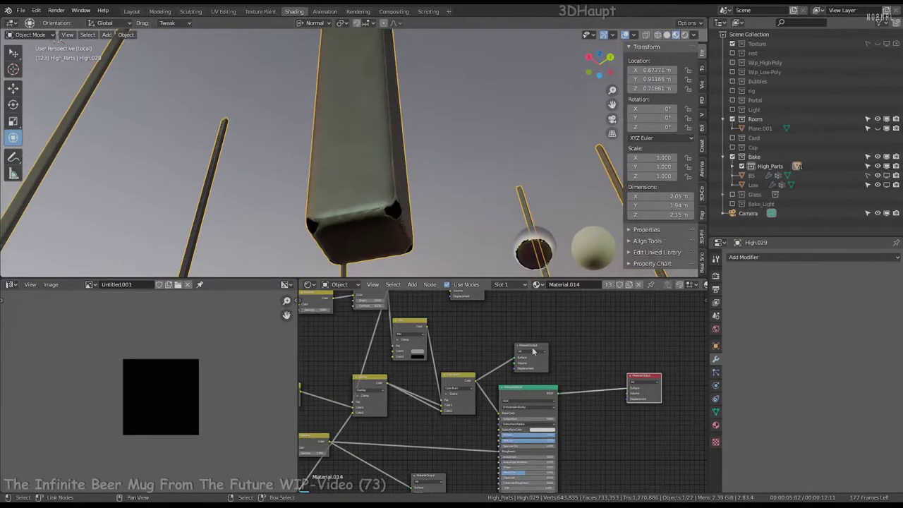
{"action": "left_click", "coordinate": [523, 357]}
{"action": "left_click", "coordinate": [648, 376]}
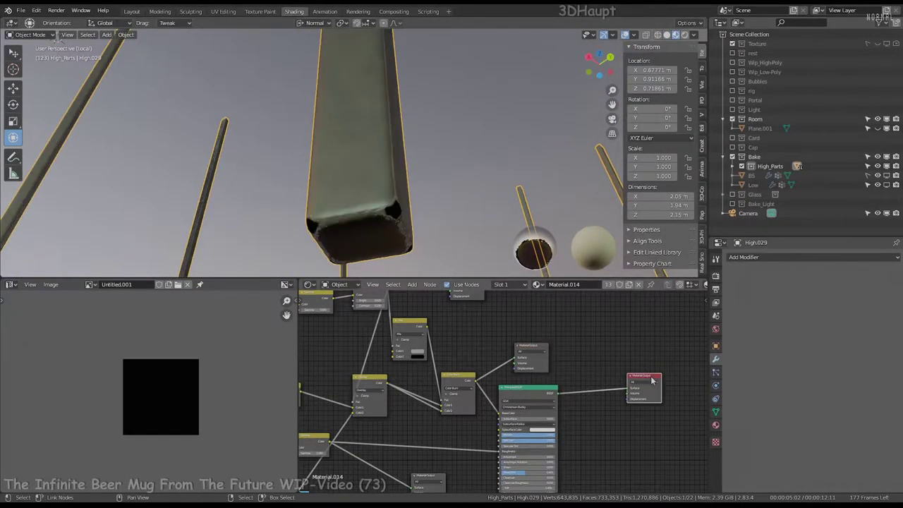
Step: Switch to Rendered shading lit by the city environment HDRI
{"action": "middle_click_drag", "start_coordinate": [292, 131], "coordinate": [359, 157]}
{"action": "left_click", "coordinate": [686, 35]}
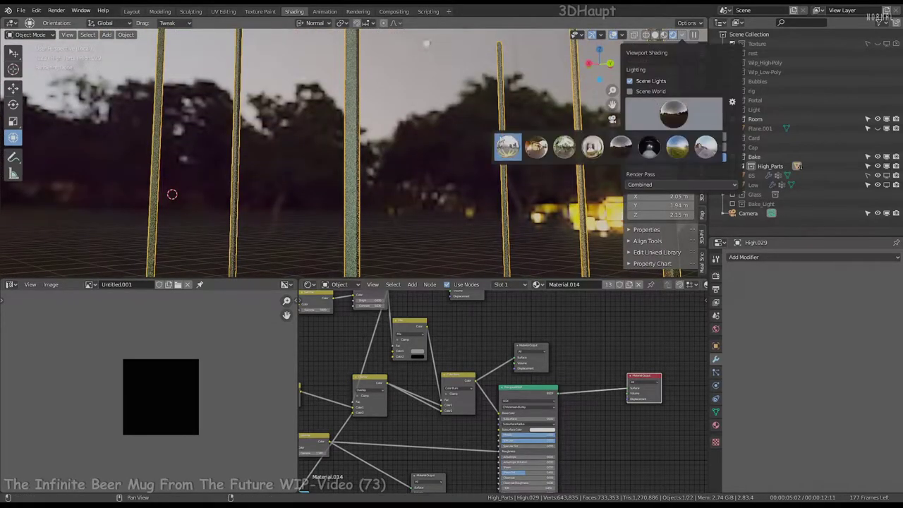
{"action": "left_click", "coordinate": [508, 146]}
{"action": "middle_click_drag", "start_coordinate": [389, 139], "coordinate": [367, 212]}
{"action": "scroll", "coordinate": [591, 365], "scroll_direction": "up", "scroll_amount": 4}
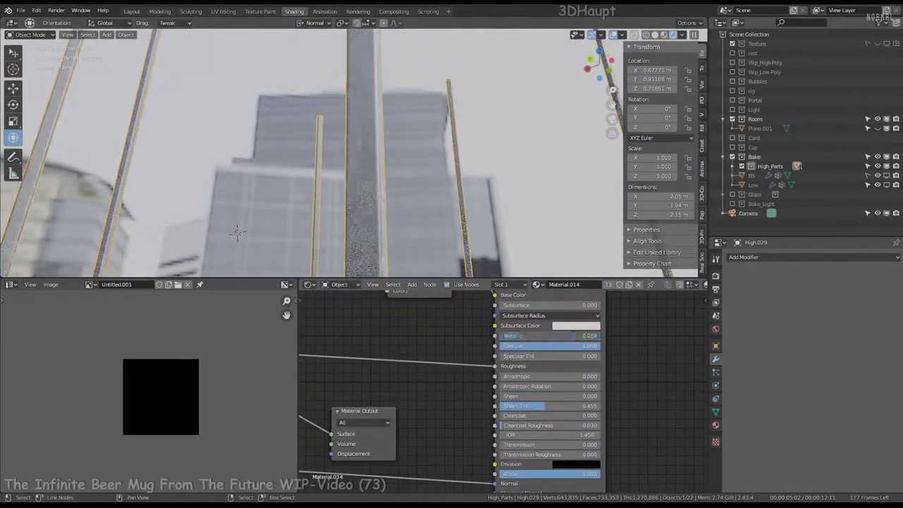
Step: Try a Gamma node on the link at 4.580, then delete it
{"action": "middle_click_drag", "start_coordinate": [456, 379], "coordinate": [554, 379]}
{"action": "left_click_drag", "start_coordinate": [440, 330], "coordinate": [434, 336]}
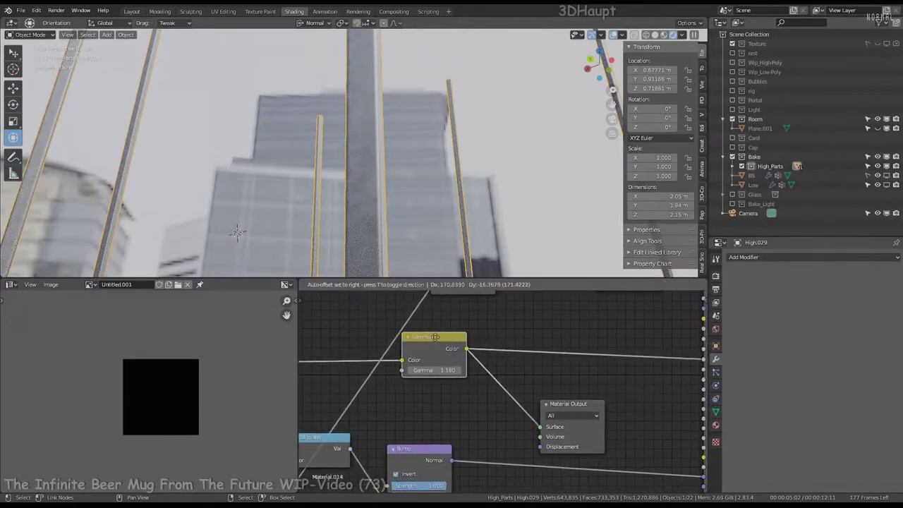
{"action": "left_click", "coordinate": [585, 404]}
{"action": "left_click_drag", "start_coordinate": [434, 369], "coordinate": [416, 370]}
{"action": "mouse_move", "coordinate": [423, 169]}
{"action": "middle_mouse_down"}
{"action": "mouse_move", "coordinate": [395, 149]}
{"action": "mouse_move", "coordinate": [405, 145]}
{"action": "middle_mouse_up"}
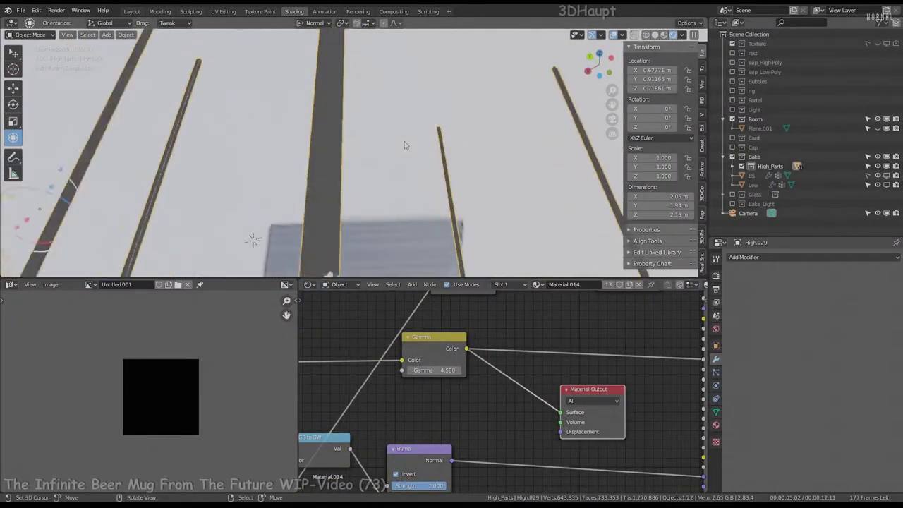
{"action": "key", "text": "x"}
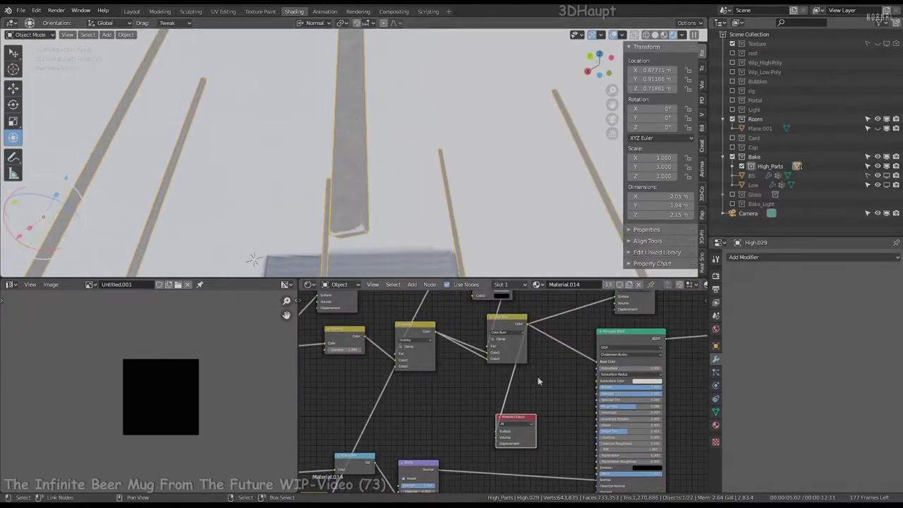
Step: Insert a Mix node between the Attribute node and the Material Output
{"action": "middle_click_drag", "start_coordinate": [444, 347], "coordinate": [409, 357]}
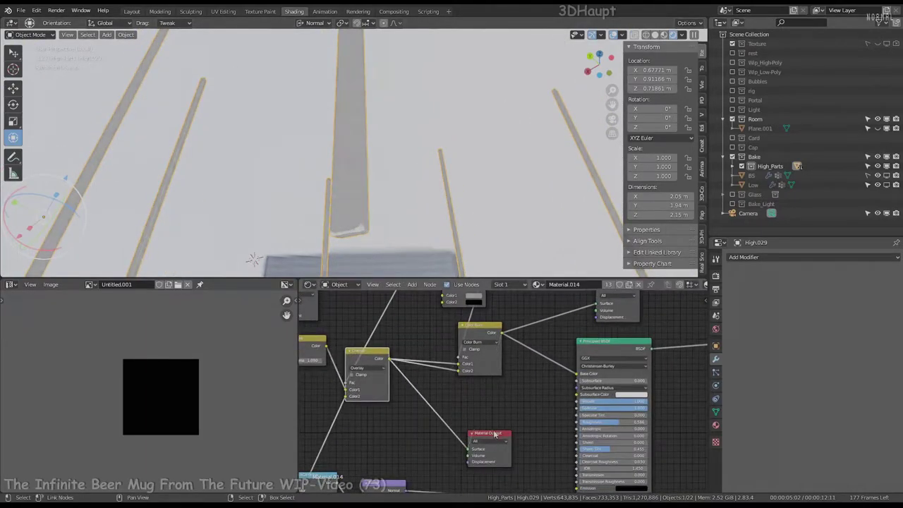
{"action": "scroll", "coordinate": [395, 292], "scroll_direction": "down", "scroll_amount": 2}
{"action": "key", "text": "g"}
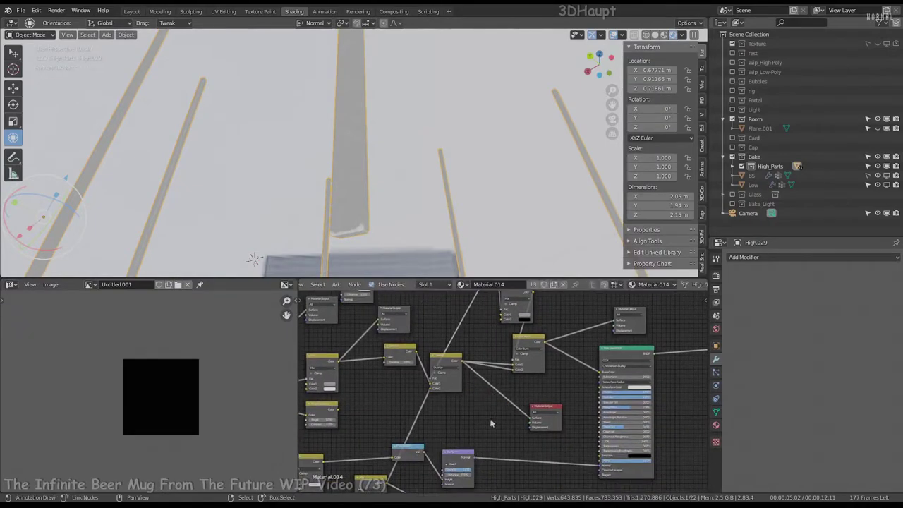
{"action": "scroll", "coordinate": [453, 358], "scroll_direction": "up", "scroll_amount": 3}
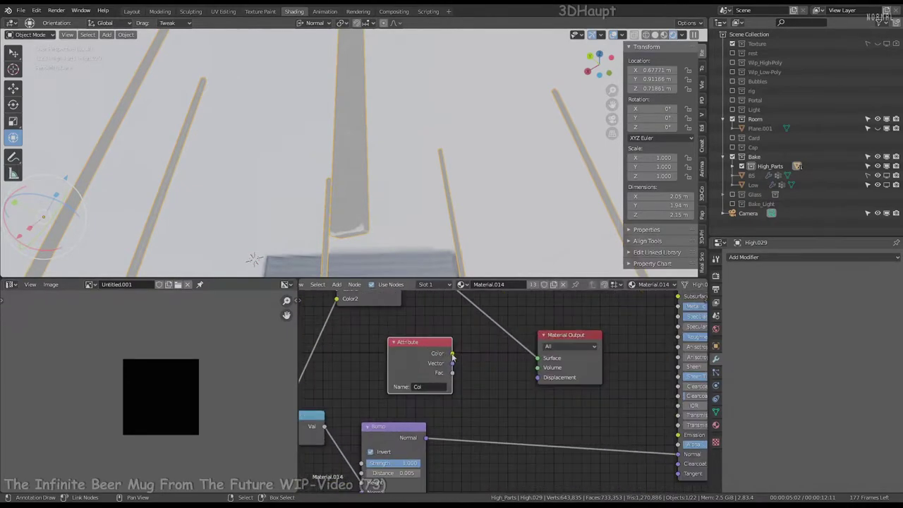
{"action": "left_click", "coordinate": [509, 366]}
{"action": "key", "text": "shift+a"}
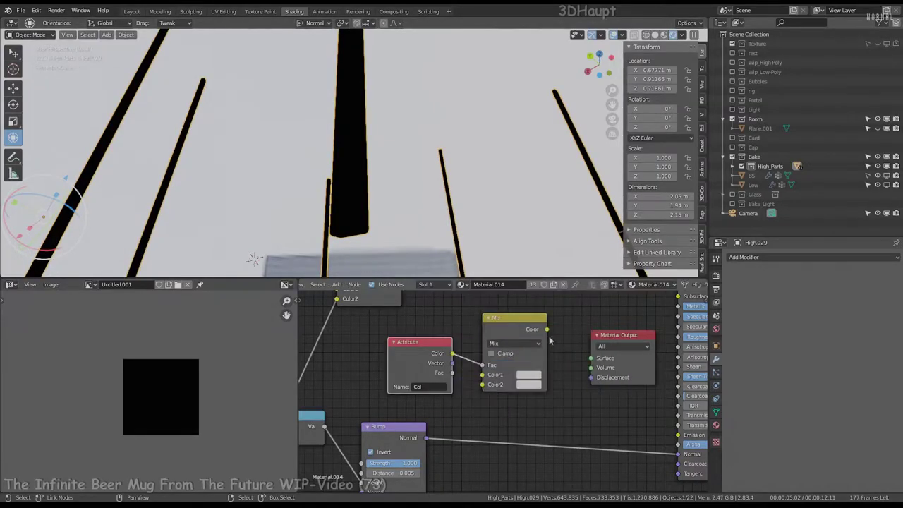
{"action": "left_click", "coordinate": [600, 342]}
{"action": "left_click", "coordinate": [529, 375]}
Step: Insert a Gamma node between the Attribute and Mix nodes and adjust its value
{"action": "scroll", "coordinate": [409, 343], "scroll_direction": "down", "scroll_amount": 2}
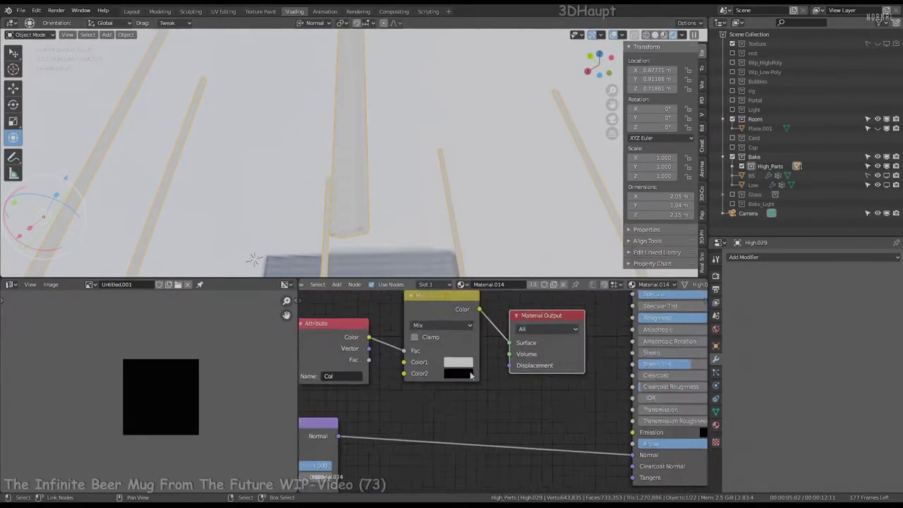
{"action": "scroll", "coordinate": [423, 339], "scroll_direction": "up", "scroll_amount": 2}
{"action": "key", "text": "shift+a"}
{"action": "left_click", "coordinate": [451, 336]}
{"action": "left_click", "coordinate": [436, 339]}
{"action": "left_click_drag", "start_coordinate": [405, 386], "coordinate": [424, 386]}
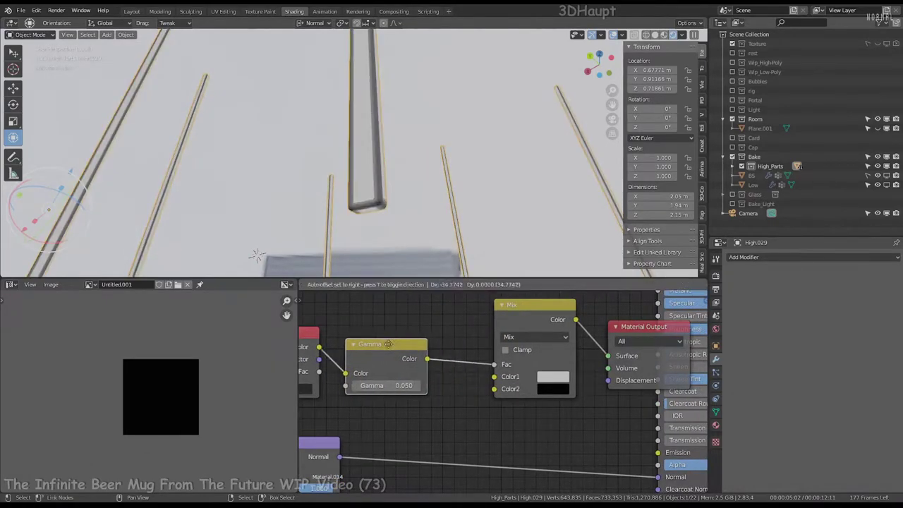
{"action": "left_click", "coordinate": [563, 327]}
Step: Brighten the Mix node's first colour toward near-white
{"action": "middle_click_drag", "start_coordinate": [386, 194], "coordinate": [356, 154]}
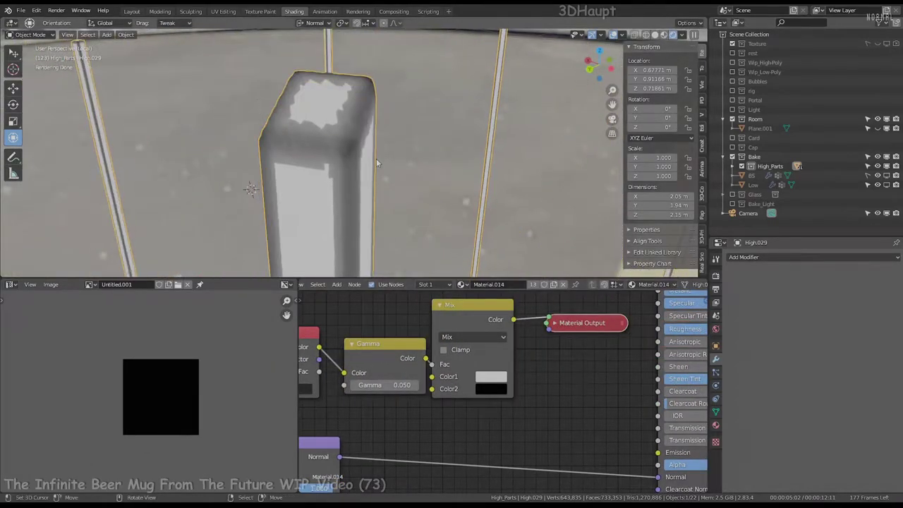
{"action": "scroll", "coordinate": [356, 154], "scroll_direction": "down", "scroll_amount": 3}
{"action": "scroll", "coordinate": [450, 407], "scroll_direction": "up", "scroll_amount": 2}
{"action": "left_click", "coordinate": [466, 407]}
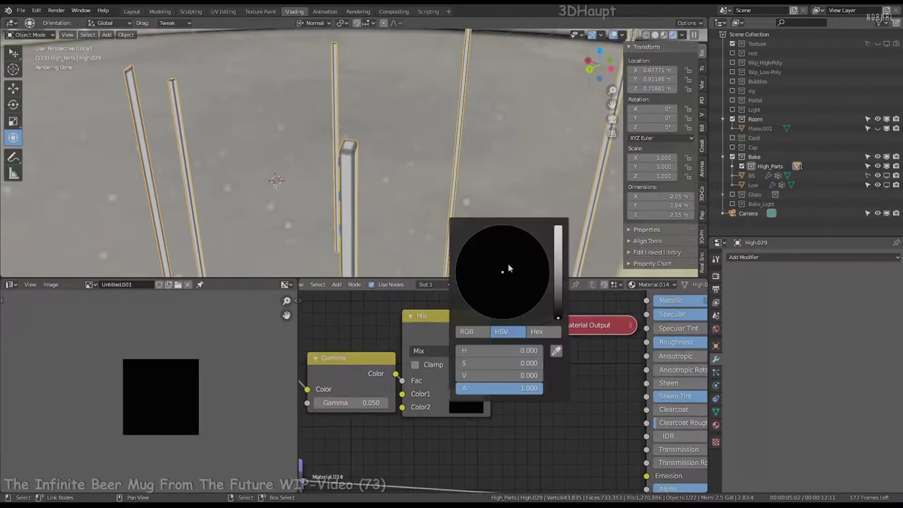
{"action": "left_click", "coordinate": [465, 394]}
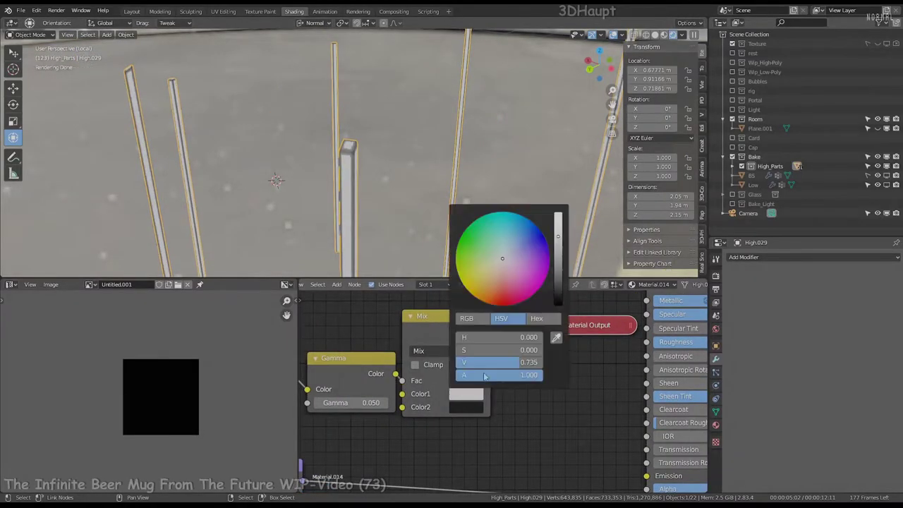
{"action": "left_click_drag", "start_coordinate": [506, 362], "coordinate": [539, 362]}
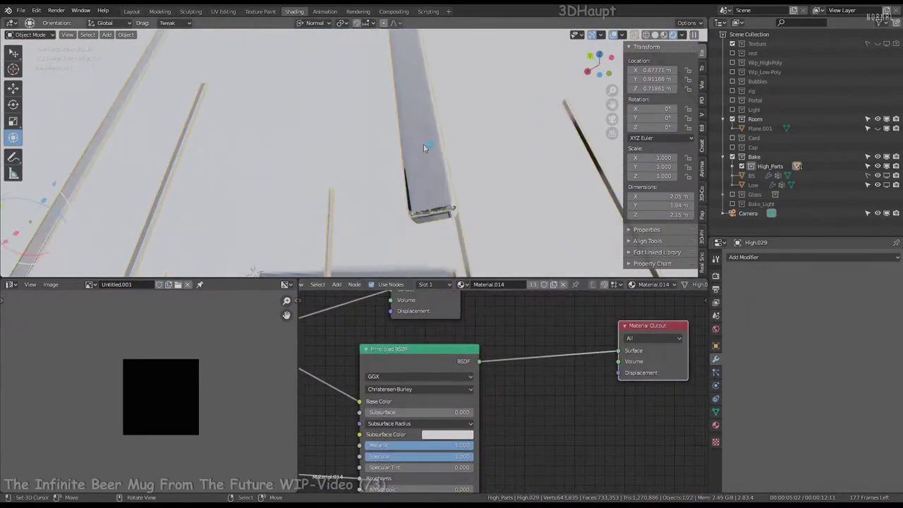
Step: Tweak the Mix node's colour values, pulling one down to about 0.3
{"action": "mouse_move", "coordinate": [425, 146]}
{"action": "middle_mouse_down"}
{"action": "mouse_move", "coordinate": [329, 151]}
{"action": "mouse_move", "coordinate": [323, 165]}
{"action": "middle_mouse_up"}
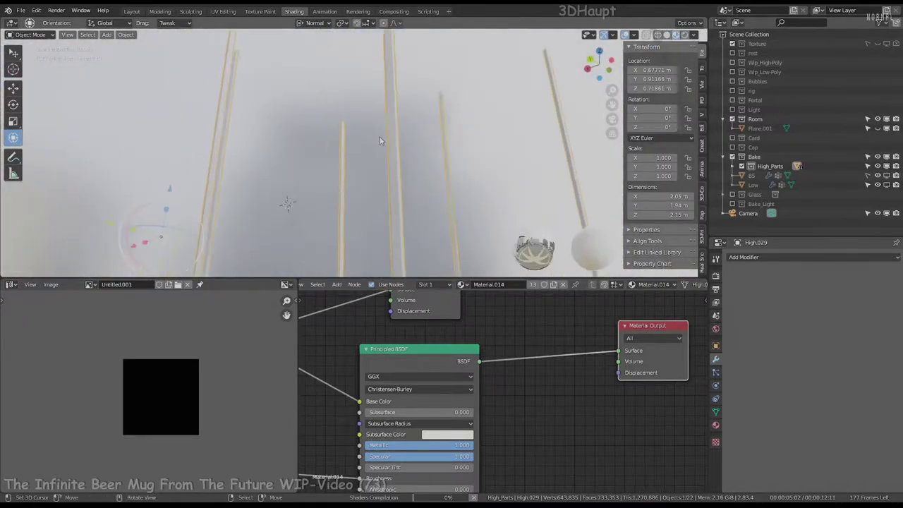
{"action": "middle_click_drag", "start_coordinate": [380, 140], "coordinate": [379, 144]}
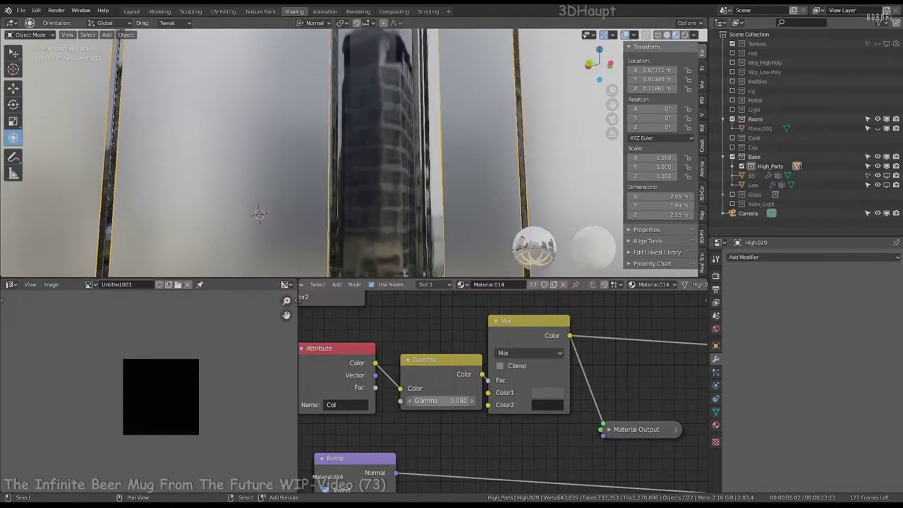
{"action": "mouse_move", "coordinate": [564, 364]}
{"action": "left_mouse_down"}
{"action": "mouse_move", "coordinate": [586, 364]}
{"action": "mouse_move", "coordinate": [573, 363]}
{"action": "left_mouse_up"}
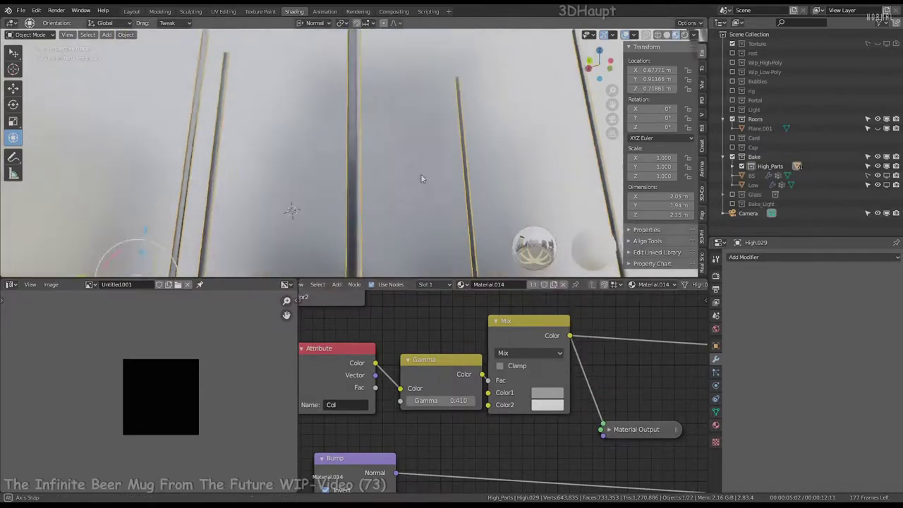
{"action": "middle_click_drag", "start_coordinate": [421, 174], "coordinate": [452, 169]}
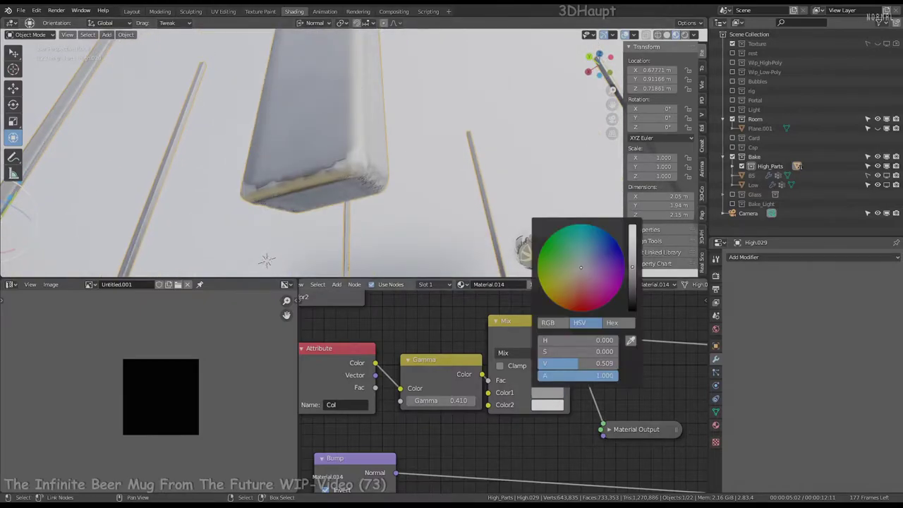
{"action": "mouse_move", "coordinate": [577, 364]}
{"action": "left_mouse_down"}
{"action": "mouse_move", "coordinate": [614, 363]}
{"action": "mouse_move", "coordinate": [544, 363]}
{"action": "mouse_move", "coordinate": [563, 376]}
{"action": "mouse_move", "coordinate": [580, 364]}
{"action": "left_mouse_up"}
{"action": "left_click", "coordinate": [556, 400]}
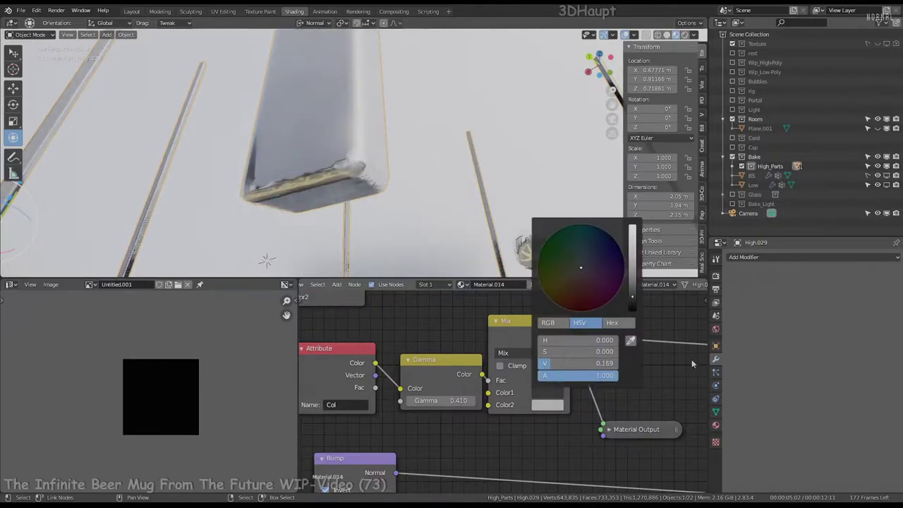
Step: Raise the Gamma value to 0.610 and lighten the dark paint colour slightly
{"action": "scroll", "coordinate": [620, 433], "scroll_direction": "down", "scroll_amount": 1}
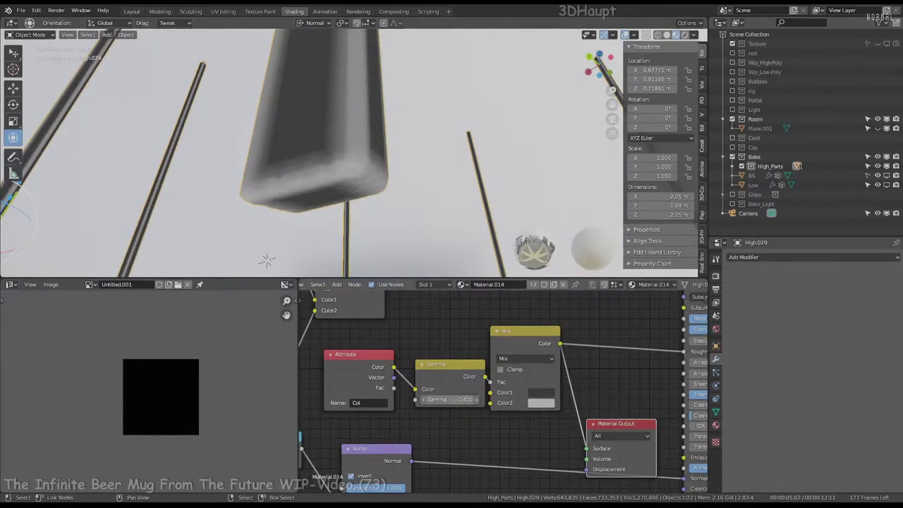
{"action": "left_click_drag", "start_coordinate": [450, 400], "coordinate": [480, 399]}
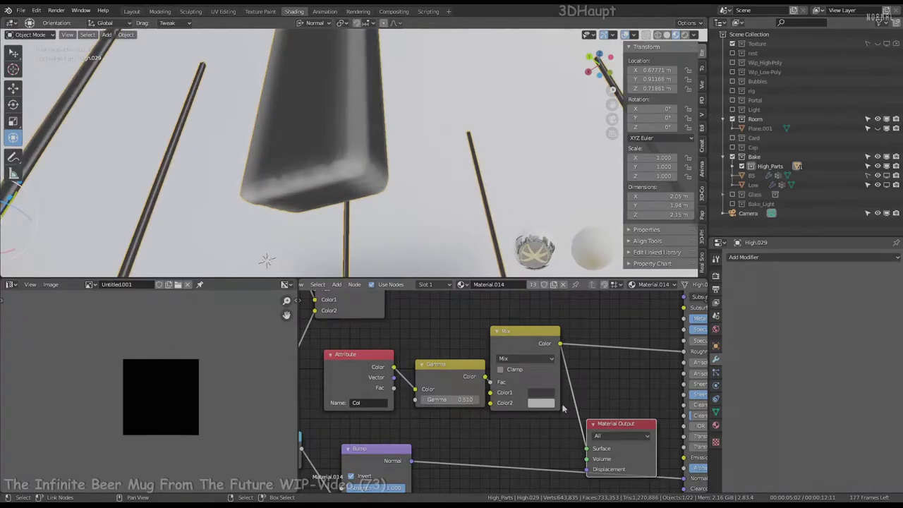
{"action": "left_click_drag", "start_coordinate": [618, 309], "coordinate": [614, 318]}
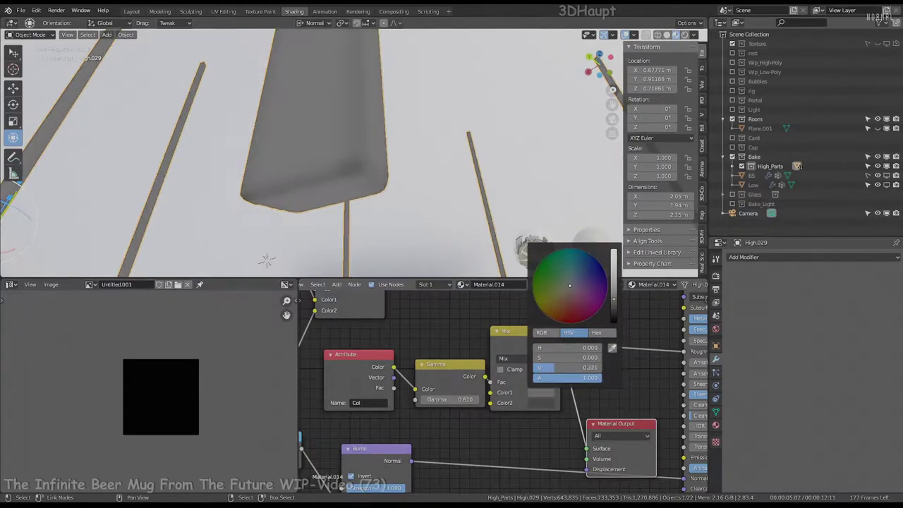
{"action": "mouse_move", "coordinate": [508, 205]}
{"action": "middle_mouse_down"}
{"action": "mouse_move", "coordinate": [457, 141]}
{"action": "mouse_move", "coordinate": [416, 141]}
{"action": "middle_mouse_up"}
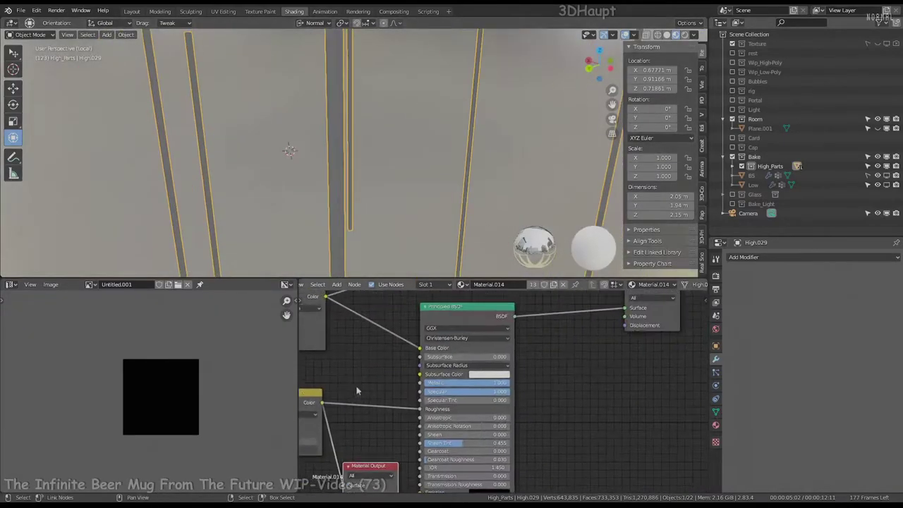
{"action": "scroll", "coordinate": [415, 141], "scroll_direction": "up", "scroll_amount": 3}
{"action": "scroll", "coordinate": [510, 351], "scroll_direction": "up", "scroll_amount": 2}
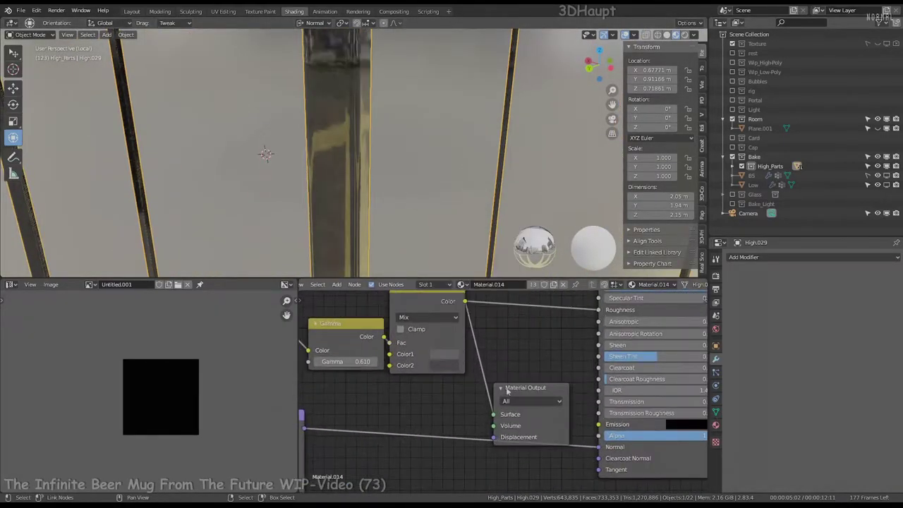
Step: Move the Material Output node up, recheck the Mix's first colour, and select Plane.001
{"action": "left_click_drag", "start_coordinate": [508, 390], "coordinate": [506, 350]}
{"action": "left_click", "coordinate": [449, 355]}
{"action": "scroll", "coordinate": [517, 317], "scroll_direction": "down", "scroll_amount": 3}
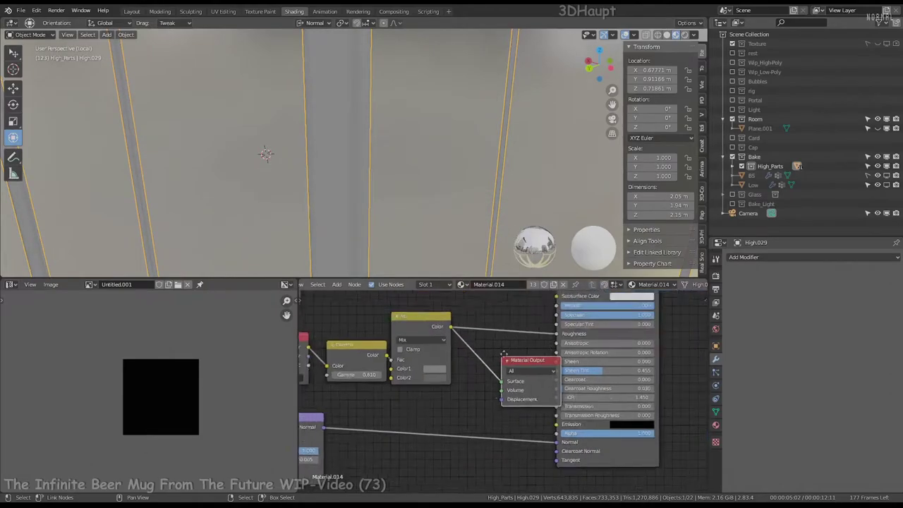
{"action": "middle_click_drag", "start_coordinate": [517, 318], "coordinate": [528, 308]}
{"action": "mouse_move", "coordinate": [466, 141]}
{"action": "middle_mouse_down"}
{"action": "mouse_move", "coordinate": [426, 117]}
{"action": "mouse_move", "coordinate": [432, 139]}
{"action": "mouse_move", "coordinate": [514, 115]}
{"action": "mouse_move", "coordinate": [326, 104]}
{"action": "middle_mouse_up"}
{"action": "left_click", "coordinate": [433, 139]}
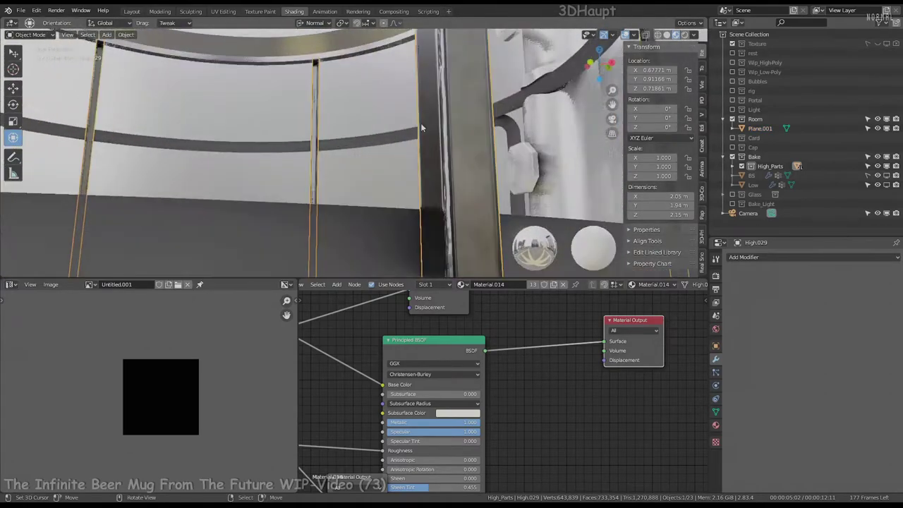
Step: Darken the Mix node's second colour slightly
{"action": "middle_click_drag", "start_coordinate": [326, 104], "coordinate": [396, 122]}
{"action": "middle_click_drag", "start_coordinate": [339, 424], "coordinate": [604, 347]}
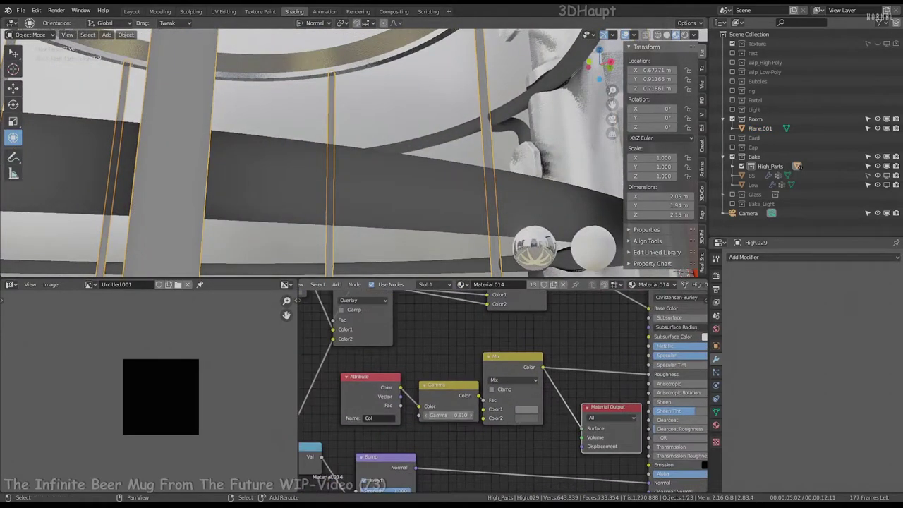
{"action": "left_click", "coordinate": [530, 417]}
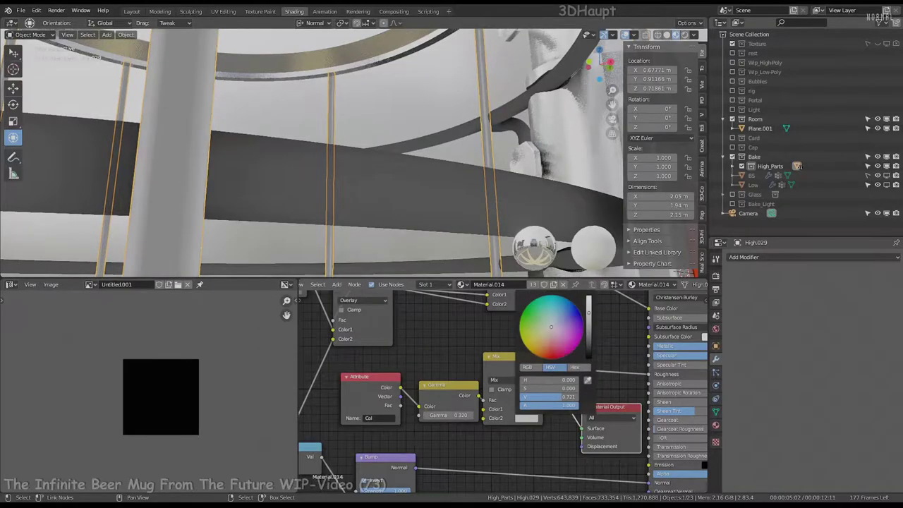
{"action": "left_click_drag", "start_coordinate": [553, 387], "coordinate": [541, 388]}
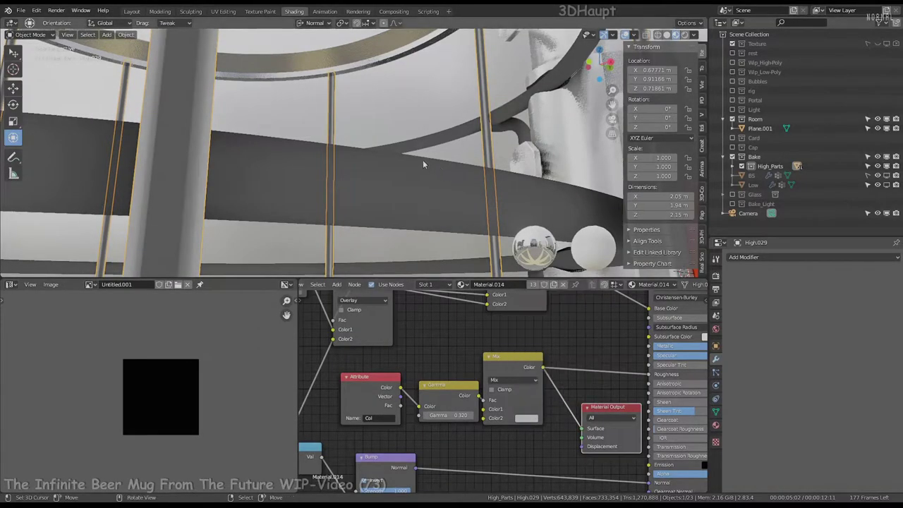
{"action": "middle_click_drag", "start_coordinate": [681, 334], "coordinate": [520, 365]}
{"action": "mouse_move", "coordinate": [423, 162]}
{"action": "middle_mouse_down"}
{"action": "mouse_move", "coordinate": [407, 129]}
{"action": "mouse_move", "coordinate": [417, 120]}
{"action": "middle_mouse_up"}
Step: Dim the viewport shading preview lighting Strength slightly
{"action": "left_click", "coordinate": [695, 34]}
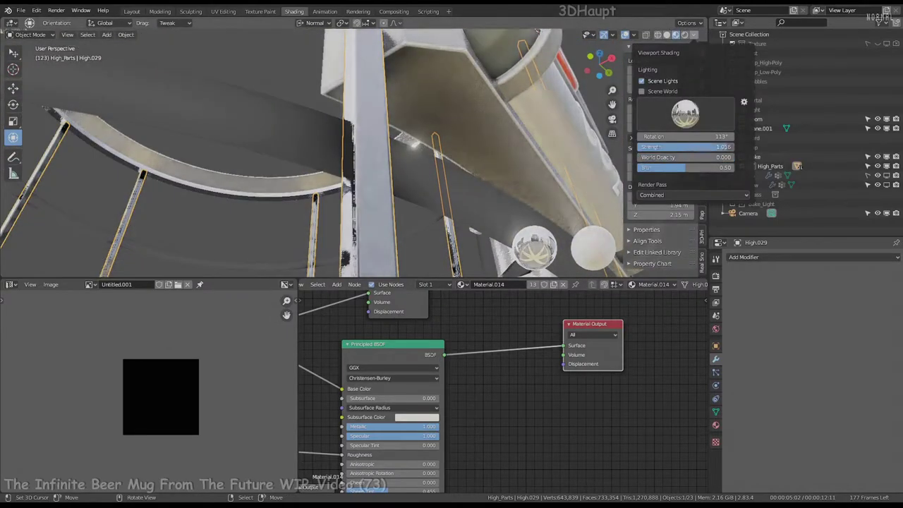
{"action": "left_click_drag", "start_coordinate": [692, 147], "coordinate": [681, 147]}
{"action": "middle_click_drag", "start_coordinate": [494, 176], "coordinate": [438, 148]}
Step: Set the Mix node's second colour to grey and reconnect a link in the node tree
{"action": "middle_click_drag", "start_coordinate": [310, 459], "coordinate": [549, 398]}
{"action": "left_click", "coordinate": [451, 408]}
{"action": "middle_click_drag", "start_coordinate": [494, 423], "coordinate": [339, 395]}
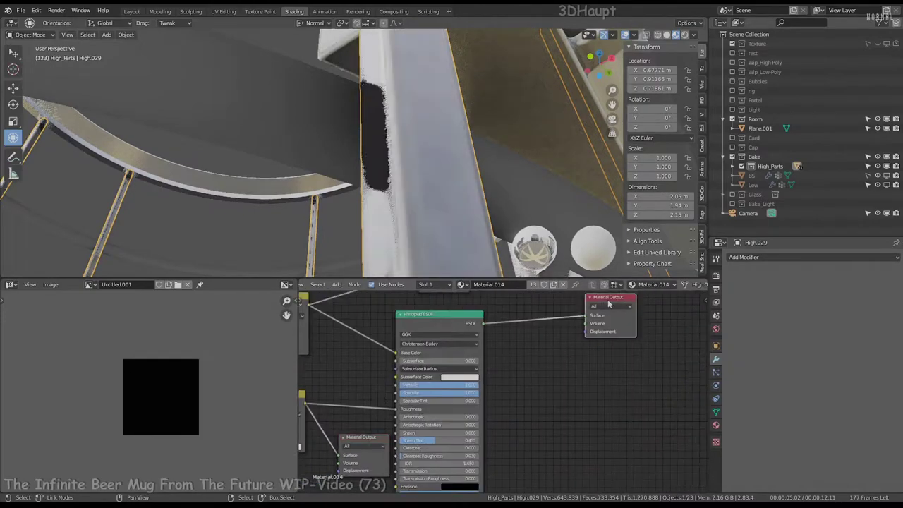
{"action": "mouse_move", "coordinate": [423, 176]}
{"action": "middle_mouse_down"}
{"action": "mouse_move", "coordinate": [464, 161]}
{"action": "mouse_move", "coordinate": [440, 145]}
{"action": "mouse_move", "coordinate": [429, 153]}
{"action": "mouse_move", "coordinate": [431, 134]}
{"action": "mouse_move", "coordinate": [426, 205]}
{"action": "mouse_move", "coordinate": [338, 145]}
{"action": "mouse_move", "coordinate": [348, 155]}
{"action": "middle_mouse_up"}
{"action": "middle_click_drag", "start_coordinate": [304, 459], "coordinate": [421, 420]}
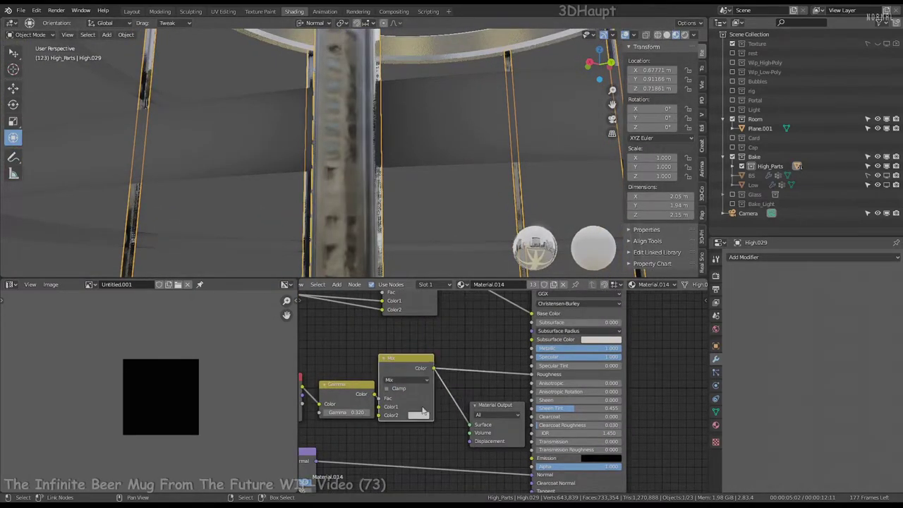
{"action": "left_click", "coordinate": [419, 415]}
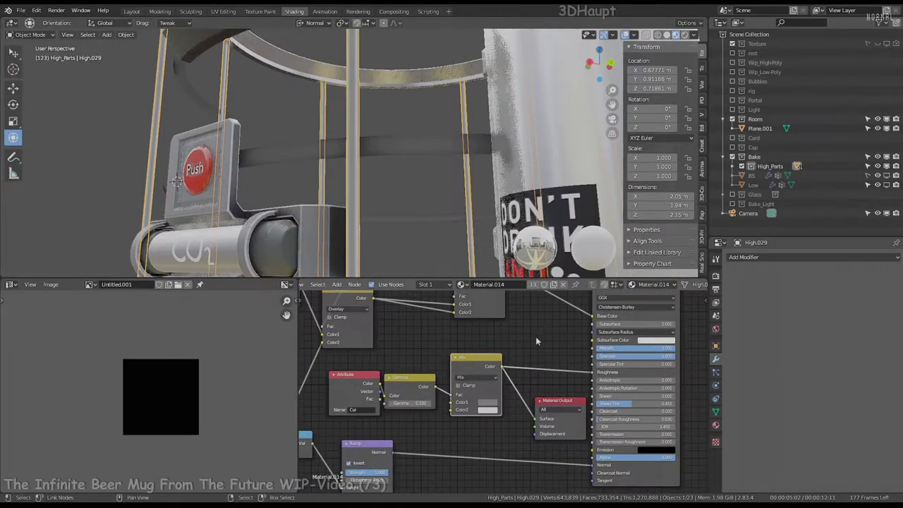
{"action": "left_click_drag", "start_coordinate": [532, 351], "coordinate": [591, 357]}
{"action": "scroll", "coordinate": [383, 200], "scroll_direction": "up", "scroll_amount": 3}
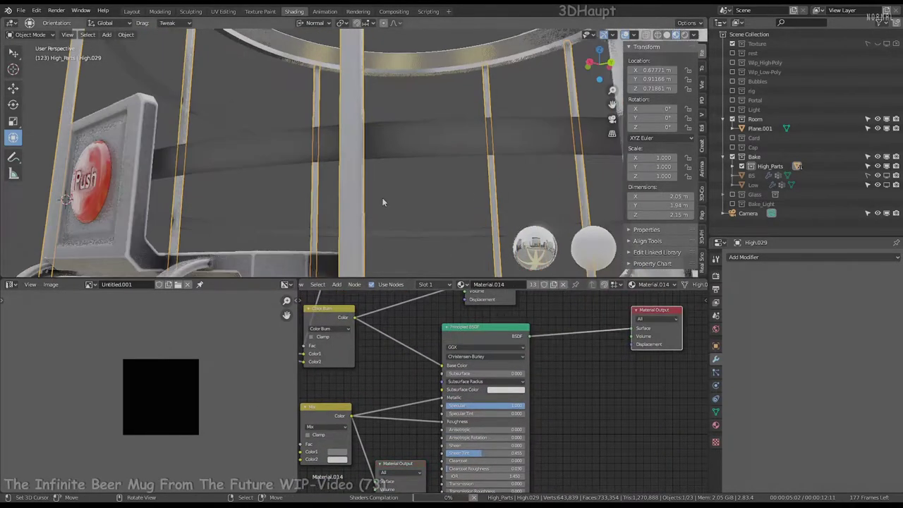
{"action": "scroll", "coordinate": [367, 180], "scroll_direction": "up", "scroll_amount": 4}
{"action": "scroll", "coordinate": [370, 176], "scroll_direction": "up", "scroll_amount": 3}
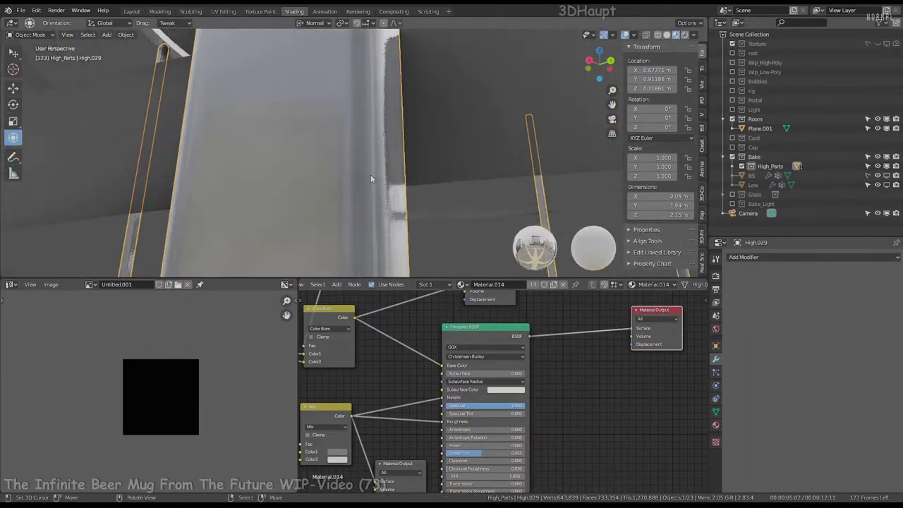
Step: Preview the lower Material Output with chained Invert and Bright/Contrast nodes, adjusting contrast
{"action": "left_click", "coordinate": [400, 468]}
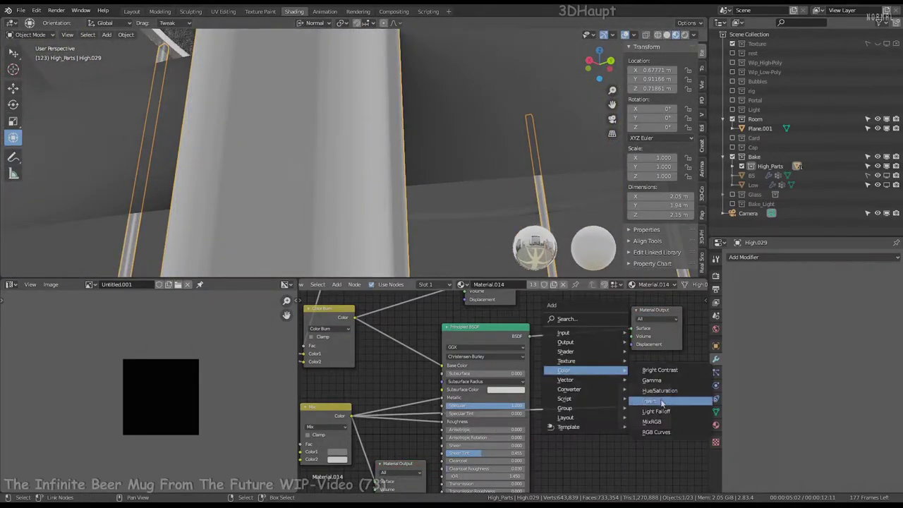
{"action": "left_click", "coordinate": [662, 402]}
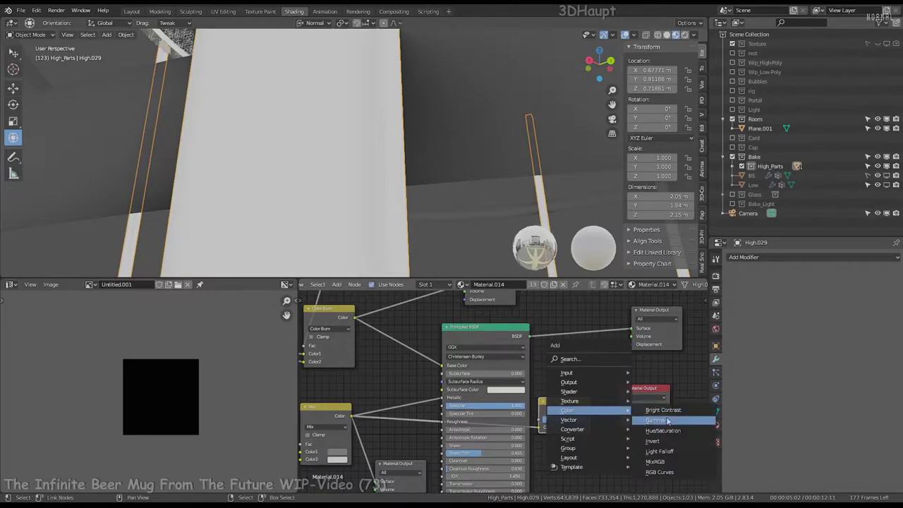
{"action": "left_click", "coordinate": [663, 411]}
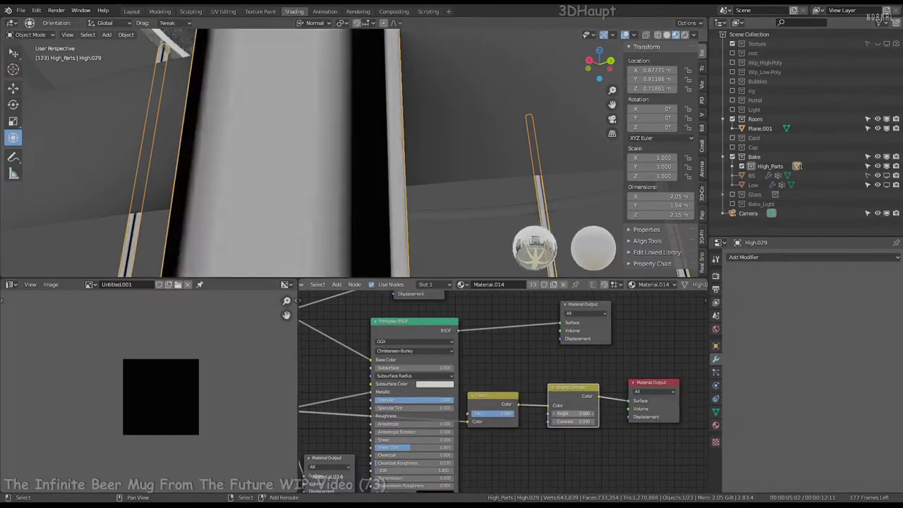
{"action": "left_click_drag", "start_coordinate": [573, 421], "coordinate": [564, 422]}
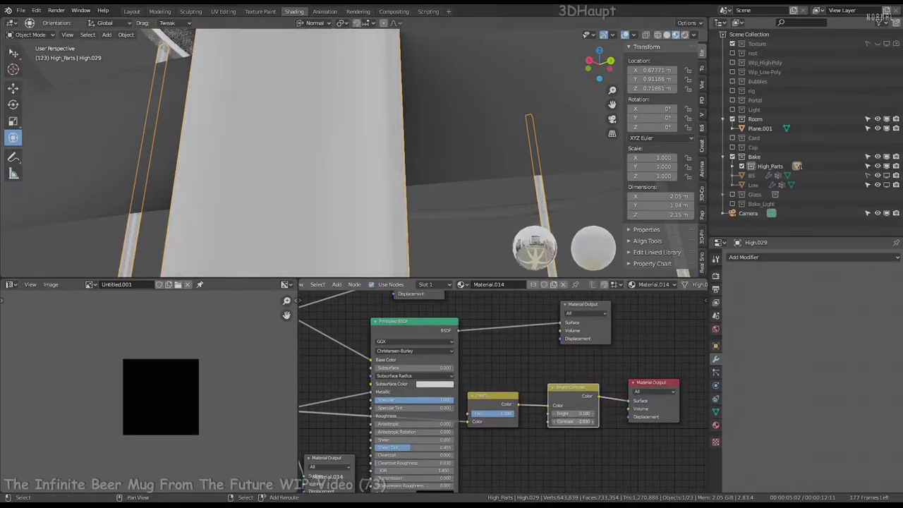
Step: Make the main Material Output active again and fit the whole node tree in view
{"action": "left_click", "coordinate": [573, 314]}
{"action": "key", "text": "Home"}
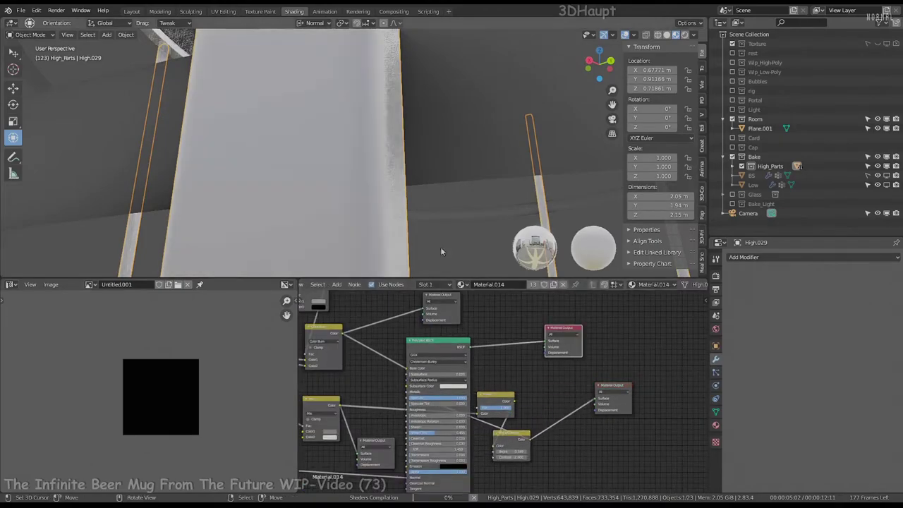
{"action": "scroll", "coordinate": [373, 158], "scroll_direction": "down", "scroll_amount": 4}
{"action": "mouse_move", "coordinate": [378, 157]}
{"action": "middle_mouse_down"}
{"action": "mouse_move", "coordinate": [444, 129]}
{"action": "mouse_move", "coordinate": [411, 143]}
{"action": "mouse_move", "coordinate": [316, 149]}
{"action": "middle_mouse_up"}
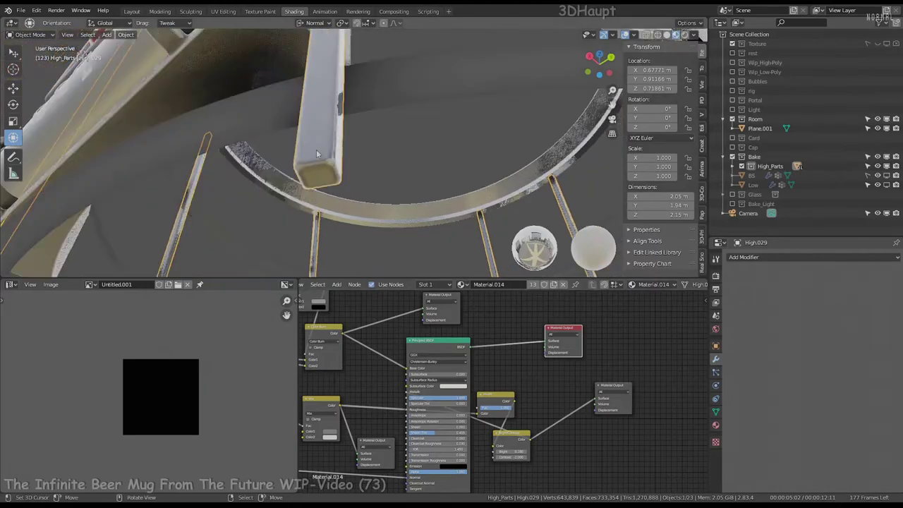
Step: Darken the Mix node's Color2 to a dark grey
{"action": "middle_click_drag", "start_coordinate": [367, 424], "coordinate": [481, 411]}
{"action": "scroll", "coordinate": [480, 411], "scroll_direction": "up", "scroll_amount": 2}
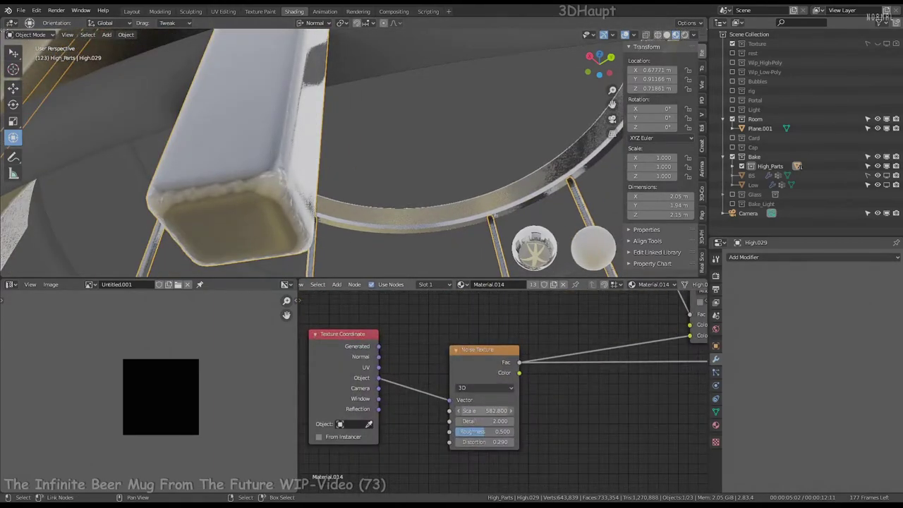
{"action": "scroll", "coordinate": [462, 342], "scroll_direction": "down", "scroll_amount": 3}
{"action": "middle_click_drag", "start_coordinate": [462, 342], "coordinate": [539, 362]}
{"action": "scroll", "coordinate": [433, 400], "scroll_direction": "up", "scroll_amount": 2}
{"action": "left_click", "coordinate": [433, 397]}
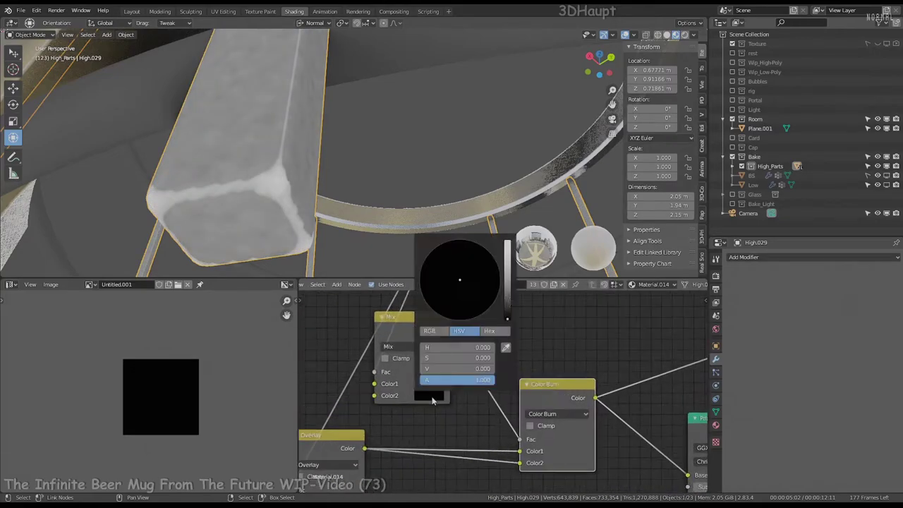
{"action": "mouse_move", "coordinate": [458, 369]}
{"action": "left_mouse_down"}
{"action": "mouse_move", "coordinate": [423, 368]}
{"action": "mouse_move", "coordinate": [480, 357]}
{"action": "left_mouse_up"}
{"action": "left_click", "coordinate": [429, 383]}
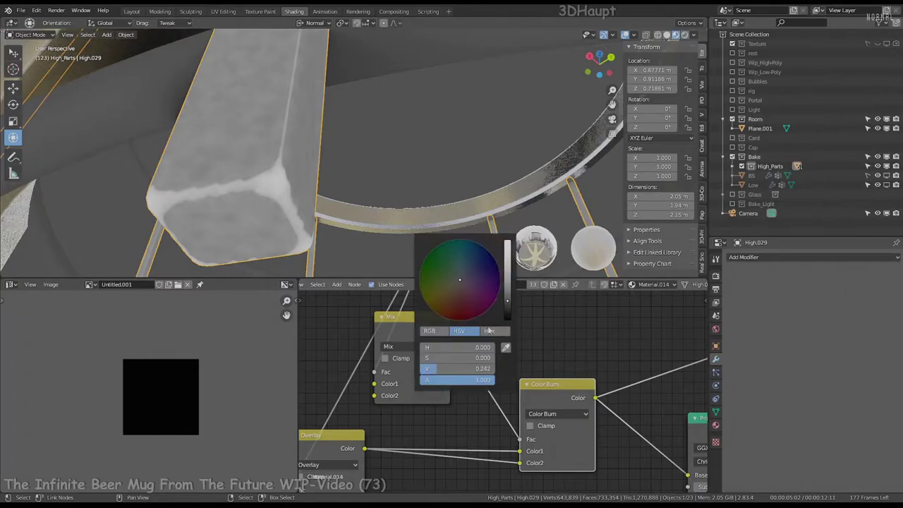
Step: Insert a Gamma node after the Color Burn node, set to 1.570
{"action": "scroll", "coordinate": [401, 321], "scroll_direction": "down", "scroll_amount": 3}
{"action": "scroll", "coordinate": [464, 418], "scroll_direction": "up", "scroll_amount": 2}
{"action": "scroll", "coordinate": [466, 416], "scroll_direction": "up", "scroll_amount": 2}
{"action": "left_click", "coordinate": [472, 415]}
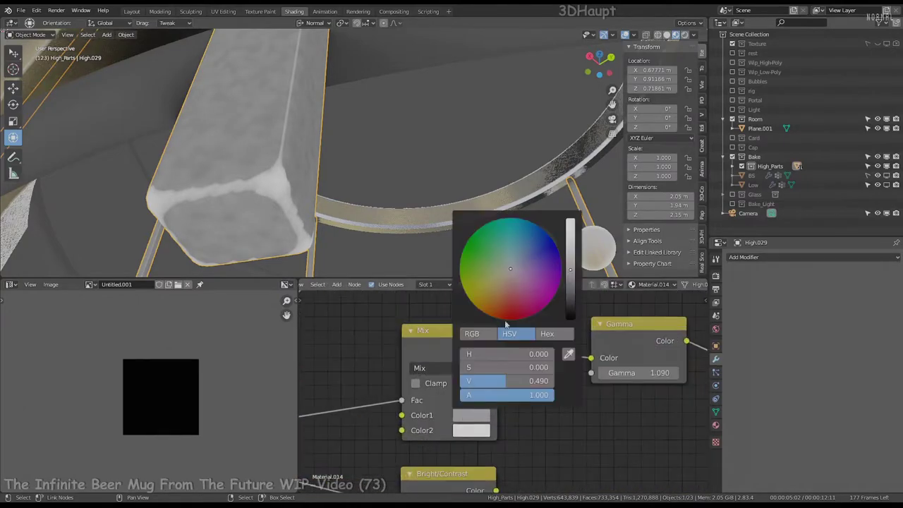
{"action": "left_click", "coordinate": [471, 415]}
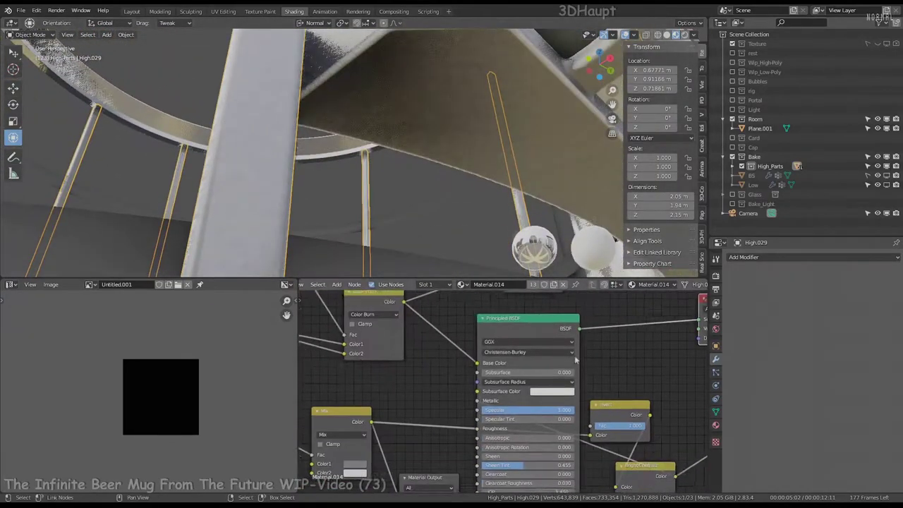
{"action": "key", "text": "shift+a"}
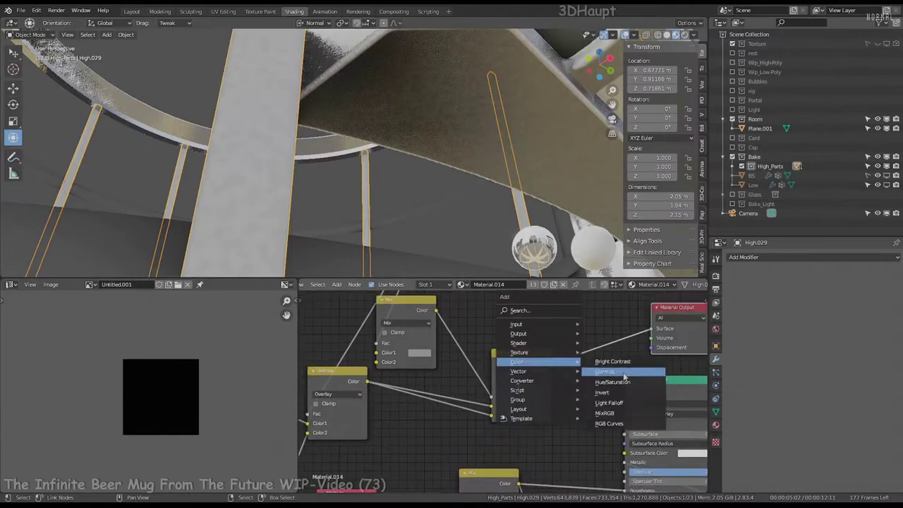
{"action": "left_click", "coordinate": [625, 376]}
{"action": "left_click", "coordinate": [572, 329]}
{"action": "middle_click_drag", "start_coordinate": [572, 329], "coordinate": [523, 334]}
{"action": "left_click_drag", "start_coordinate": [554, 350], "coordinate": [586, 350]}
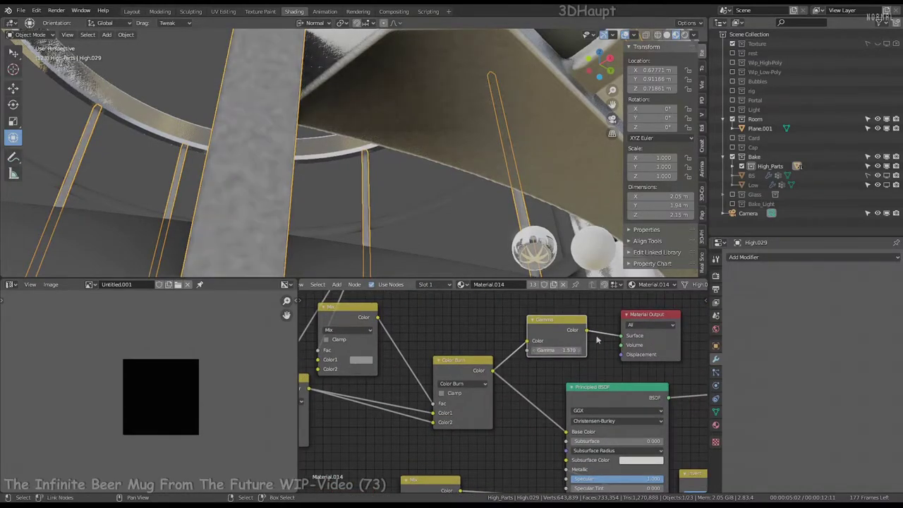
Step: Show the Glass collection and inspect the cage around the mug in a maximized view
{"action": "middle_click_drag", "start_coordinate": [598, 339], "coordinate": [404, 339]}
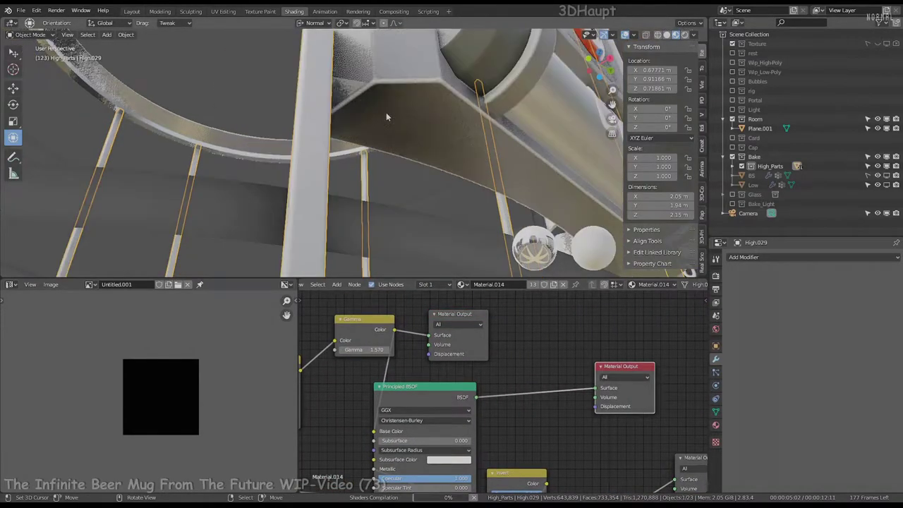
{"action": "middle_click_drag", "start_coordinate": [386, 117], "coordinate": [419, 158]}
{"action": "scroll", "coordinate": [419, 158], "scroll_direction": "down", "scroll_amount": 4}
{"action": "left_click", "coordinate": [732, 194]}
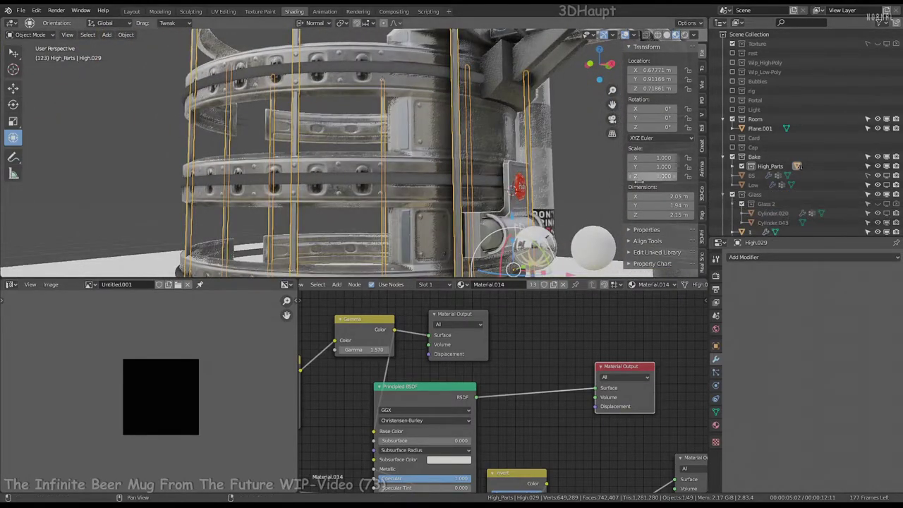
{"action": "key", "text": "ctrl+space"}
{"action": "scroll", "coordinate": [460, 202], "scroll_direction": "up", "scroll_amount": 3}
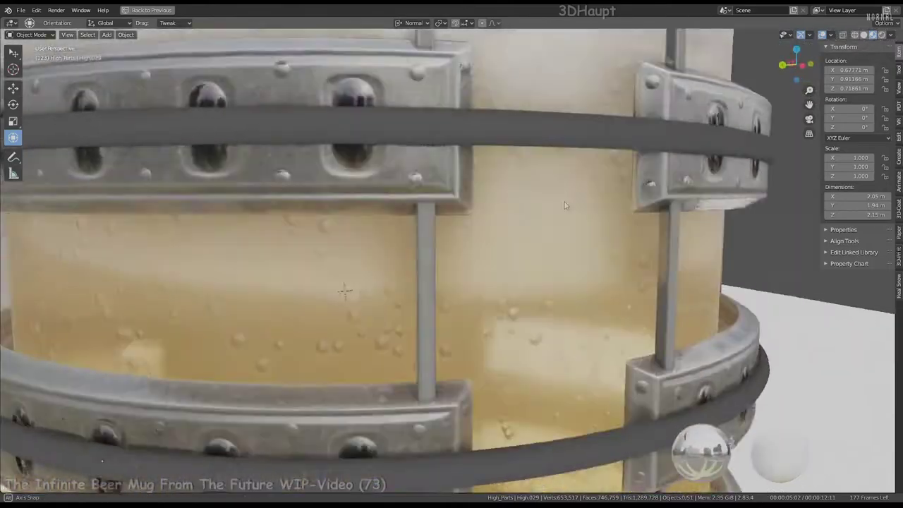
{"action": "scroll", "coordinate": [460, 203], "scroll_direction": "up", "scroll_amount": 3}
{"action": "mouse_move", "coordinate": [459, 203]}
{"action": "middle_mouse_down"}
{"action": "mouse_move", "coordinate": [467, 258]}
{"action": "mouse_move", "coordinate": [323, 278]}
{"action": "middle_mouse_up"}
{"action": "key", "text": "ctrl+space"}
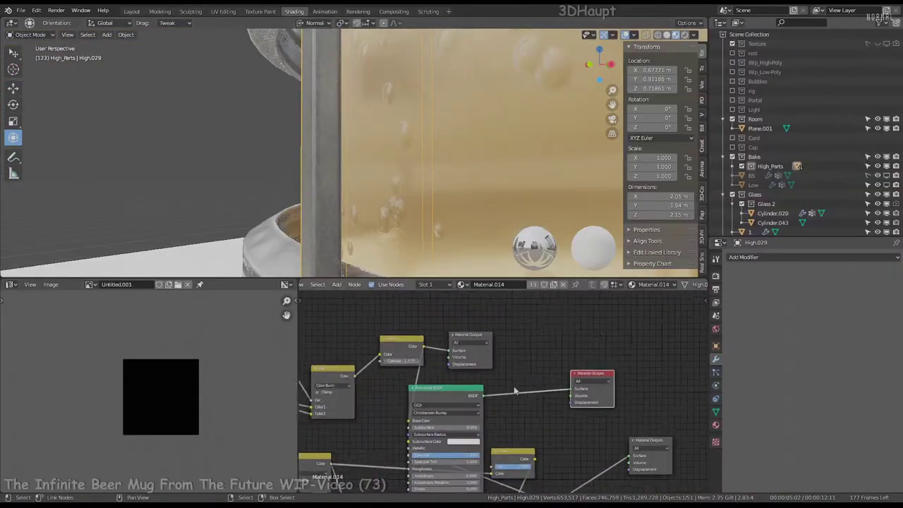
Step: Move the Invert and Mix nodes aside and raise the Bright/Contrast node's Bright value
{"action": "key", "text": "g"}
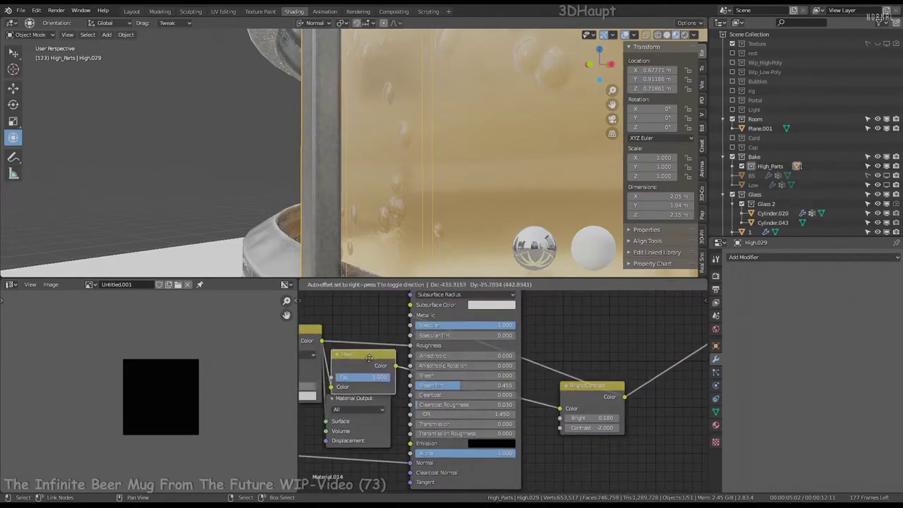
{"action": "left_click", "coordinate": [369, 358]}
{"action": "middle_click_drag", "start_coordinate": [368, 358], "coordinate": [492, 389]}
{"action": "scroll", "coordinate": [492, 389], "scroll_direction": "up", "scroll_amount": 2}
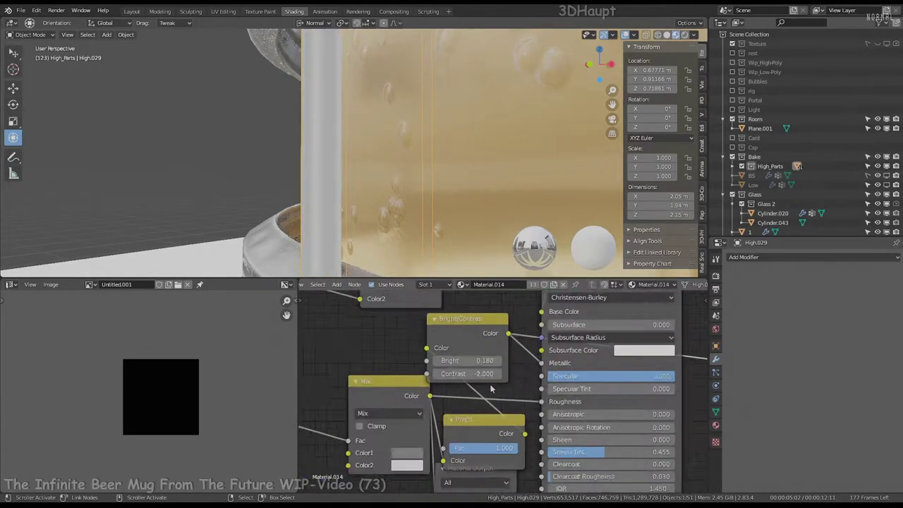
{"action": "scroll", "coordinate": [492, 388], "scroll_direction": "up", "scroll_amount": 2}
{"action": "left_click_drag", "start_coordinate": [459, 352], "coordinate": [487, 352]}
{"action": "scroll", "coordinate": [487, 367], "scroll_direction": "down", "scroll_amount": 3}
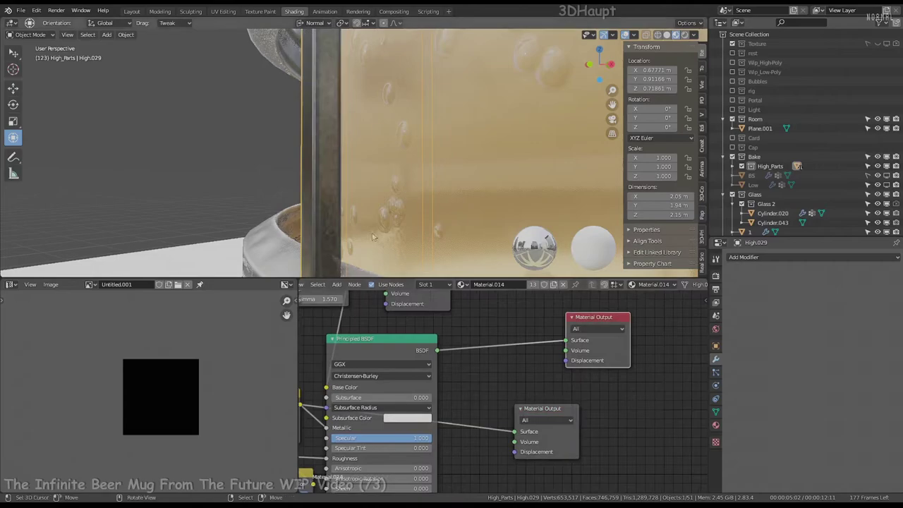
{"action": "mouse_move", "coordinate": [384, 189]}
{"action": "middle_mouse_down"}
{"action": "mouse_move", "coordinate": [549, 184]}
{"action": "mouse_move", "coordinate": [440, 191]}
{"action": "mouse_move", "coordinate": [562, 273]}
{"action": "mouse_move", "coordinate": [813, 99]}
{"action": "middle_mouse_up"}
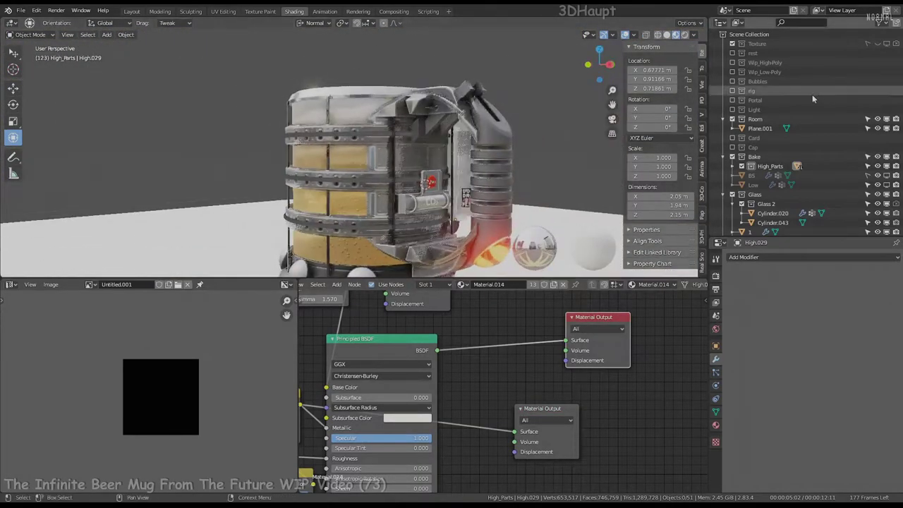
Step: Hide the Glass collection and inspect the legs object up close
{"action": "left_click", "coordinate": [731, 166]}
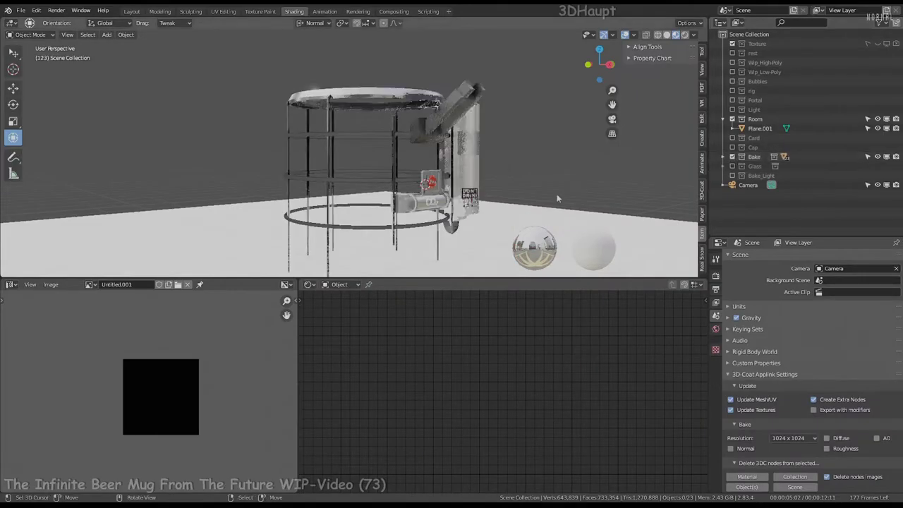
{"action": "left_click", "coordinate": [492, 197]}
{"action": "key", "text": "ctrl+alt+space"}
{"action": "scroll", "coordinate": [588, 260], "scroll_direction": "up", "scroll_amount": 5}
{"action": "scroll", "coordinate": [513, 262], "scroll_direction": "up", "scroll_amount": 3}
{"action": "mouse_move", "coordinate": [513, 263]}
{"action": "middle_mouse_down"}
{"action": "mouse_move", "coordinate": [562, 376]}
{"action": "mouse_move", "coordinate": [511, 267]}
{"action": "middle_mouse_up"}
{"action": "key", "text": "ctrl+alt+space"}
Step: Switch the render engine to Eevee, then back to Cycles
{"action": "scroll", "coordinate": [806, 324], "scroll_direction": "up", "scroll_amount": 2}
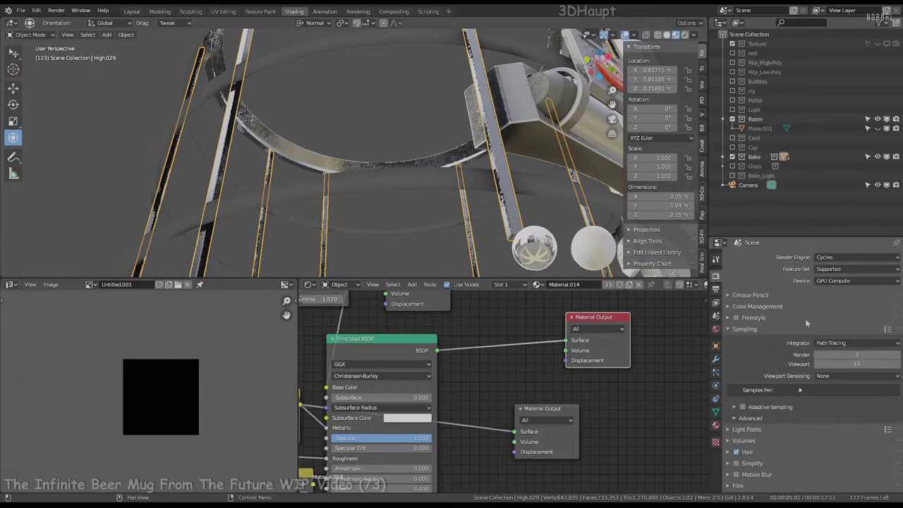
{"action": "left_click", "coordinate": [857, 269]}
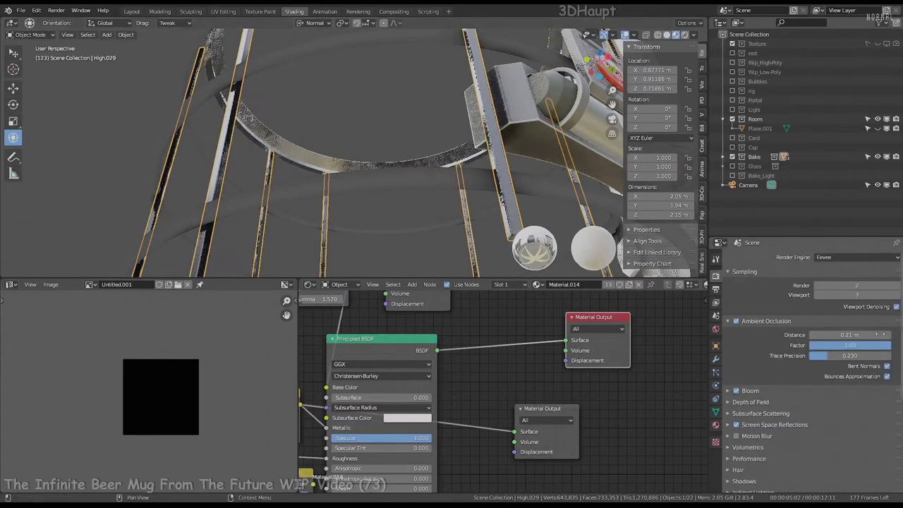
{"action": "mouse_move", "coordinate": [526, 114]}
{"action": "middle_mouse_down"}
{"action": "mouse_move", "coordinate": [489, 106]}
{"action": "mouse_move", "coordinate": [386, 113]}
{"action": "middle_mouse_up"}
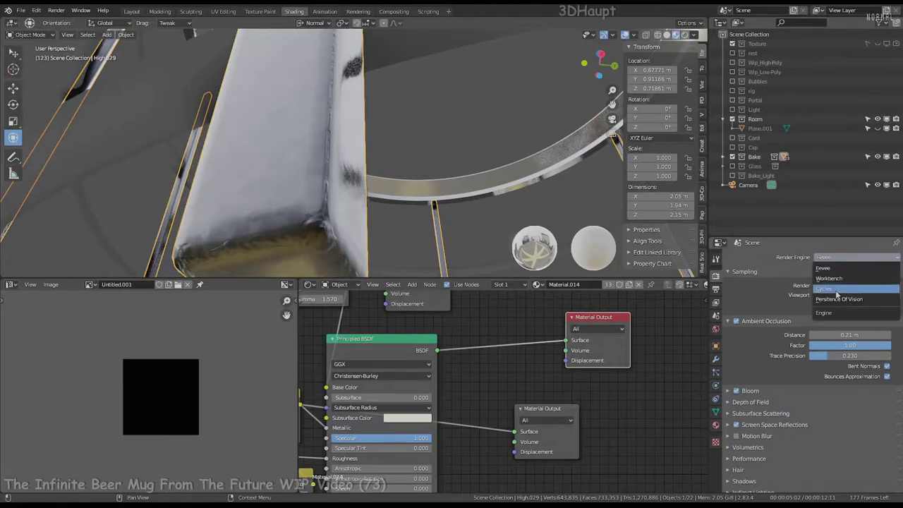
{"action": "left_click", "coordinate": [837, 289]}
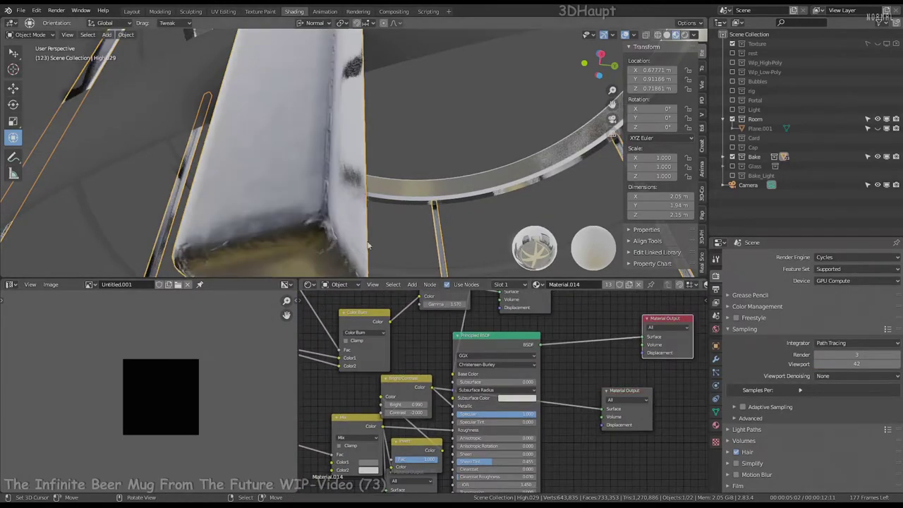
{"action": "middle_click_drag", "start_coordinate": [368, 245], "coordinate": [331, 120]}
{"action": "scroll", "coordinate": [624, 354], "scroll_direction": "down", "scroll_amount": 4}
{"action": "scroll", "coordinate": [622, 351], "scroll_direction": "down", "scroll_amount": 4}
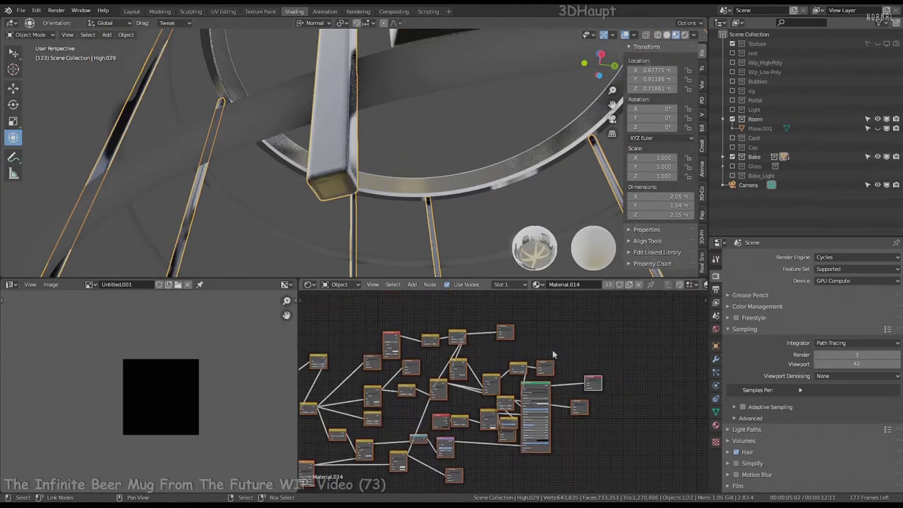
Step: Reveal the hidden tubes and add dirt shading to the tube's vertex colours
{"action": "key", "text": "alt+h"}
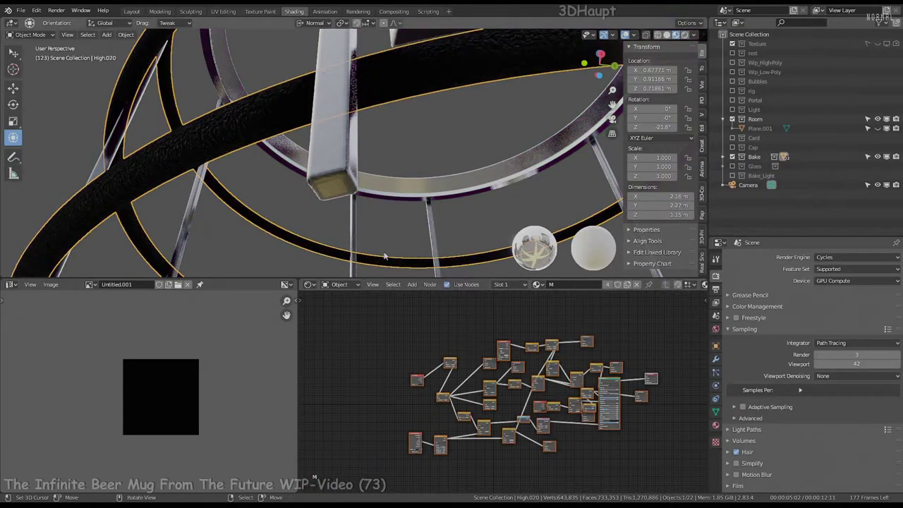
{"action": "middle_click_drag", "start_coordinate": [394, 176], "coordinate": [170, 51]}
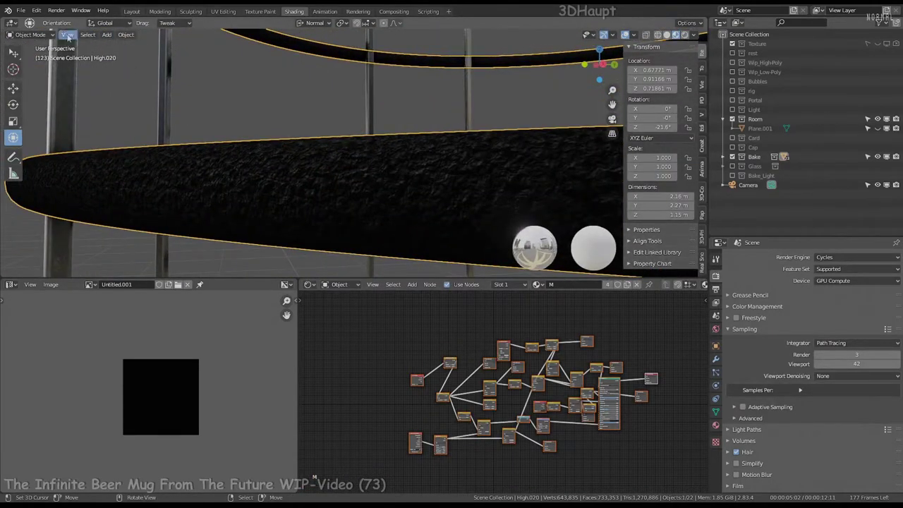
{"action": "left_click", "coordinate": [35, 76]}
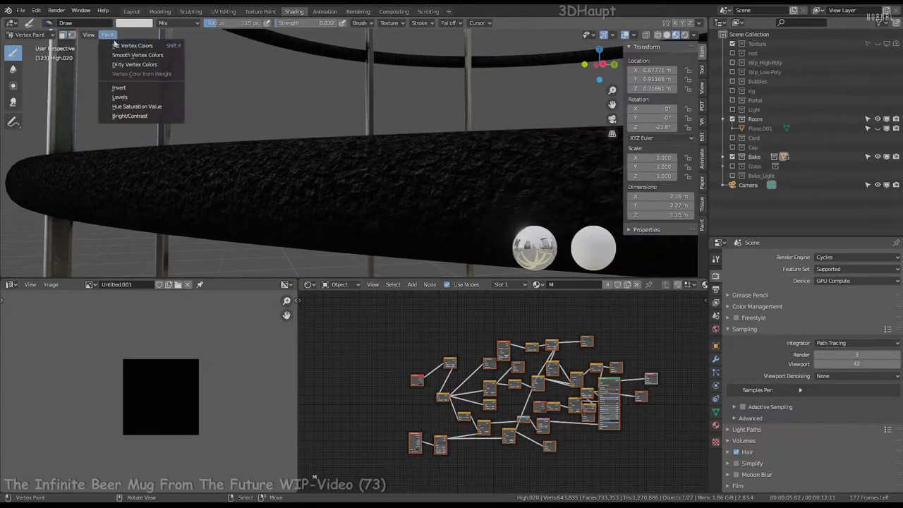
{"action": "middle_click_drag", "start_coordinate": [369, 131], "coordinate": [174, 93]}
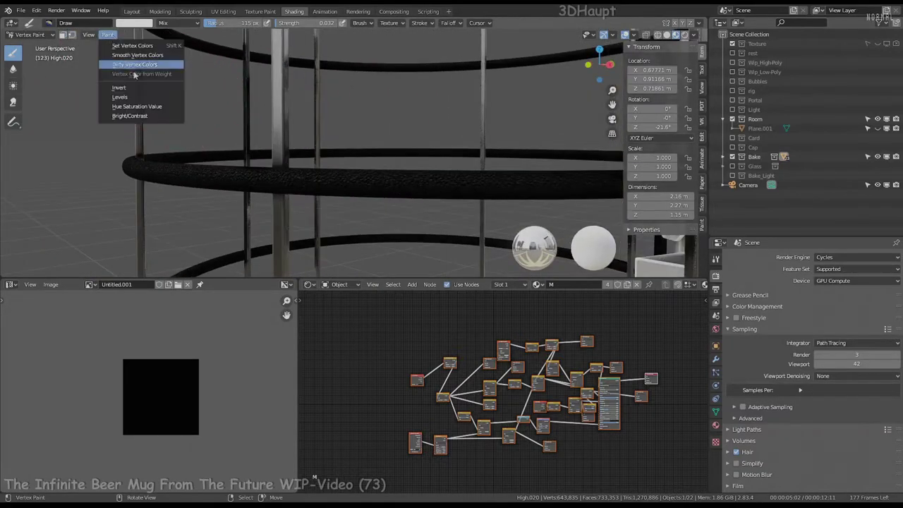
{"action": "left_click", "coordinate": [141, 65]}
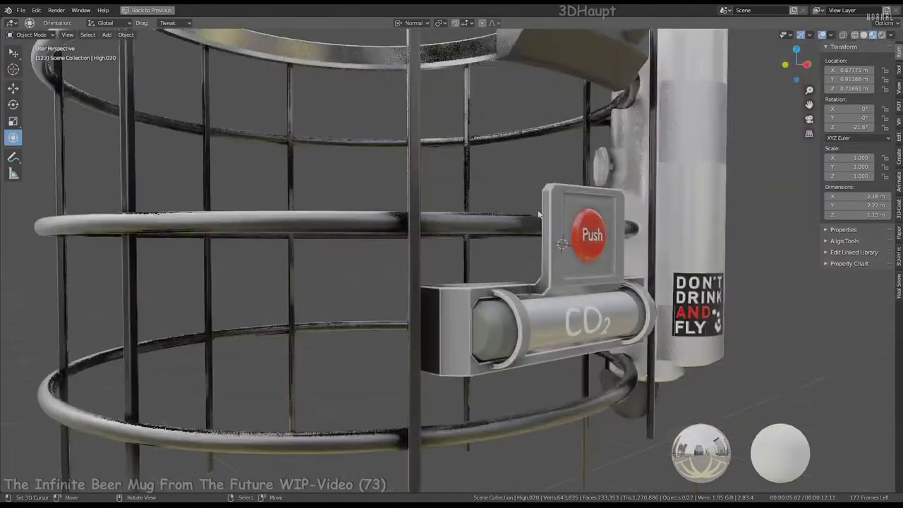
{"action": "middle_click_drag", "start_coordinate": [538, 213], "coordinate": [358, 196]}
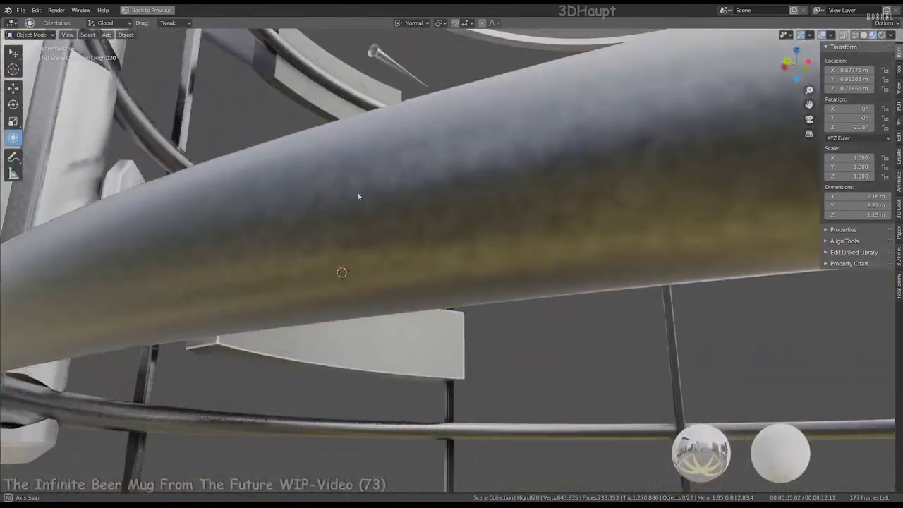
{"action": "key", "text": "ctrl+space"}
Step: Change the Noise Texture Scale and set the Bump Distance to 0.025
{"action": "scroll", "coordinate": [557, 394], "scroll_direction": "up", "scroll_amount": 5}
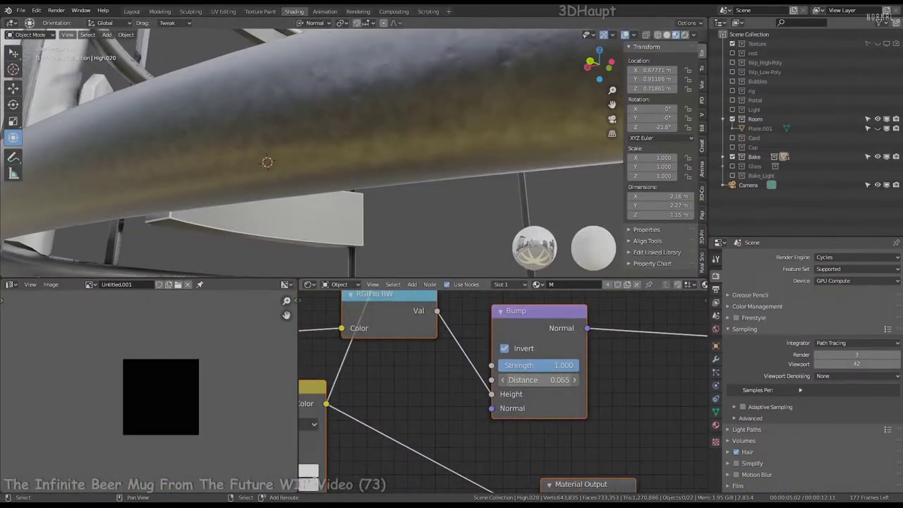
{"action": "scroll", "coordinate": [494, 381], "scroll_direction": "down", "scroll_amount": 3}
{"action": "scroll", "coordinate": [339, 395], "scroll_direction": "up", "scroll_amount": 3}
{"action": "double_click", "coordinate": [462, 393]}
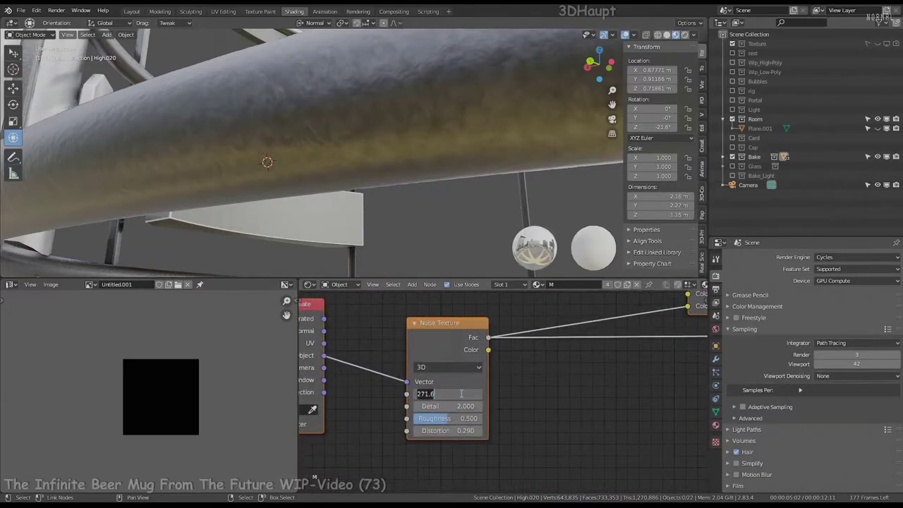
{"action": "key", "text": "Return"}
{"action": "mouse_move", "coordinate": [456, 184]}
{"action": "middle_mouse_down"}
{"action": "mouse_move", "coordinate": [412, 159]}
{"action": "mouse_move", "coordinate": [464, 112]}
{"action": "mouse_move", "coordinate": [450, 107]}
{"action": "mouse_move", "coordinate": [427, 159]}
{"action": "mouse_move", "coordinate": [469, 126]}
{"action": "middle_mouse_up"}
{"action": "middle_click_drag", "start_coordinate": [494, 353], "coordinate": [480, 406]}
{"action": "type", "text": "0."}
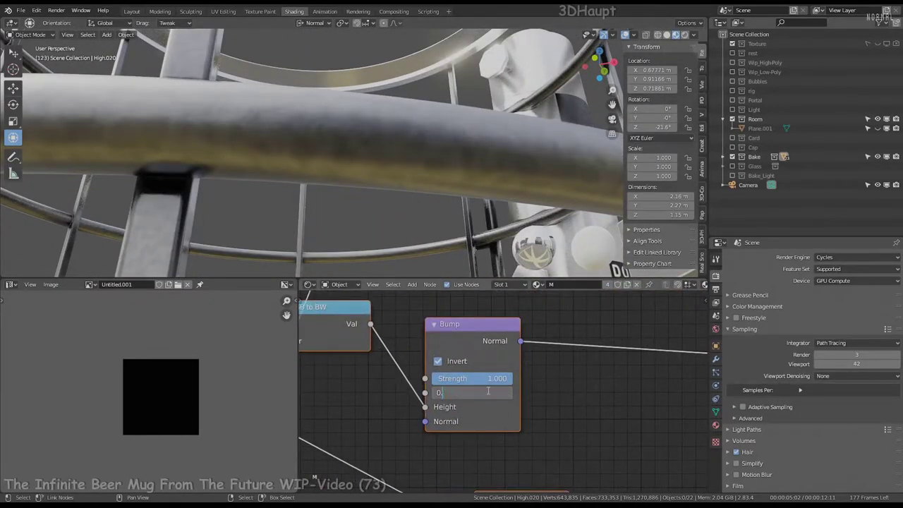
{"action": "type", "text": "010"}
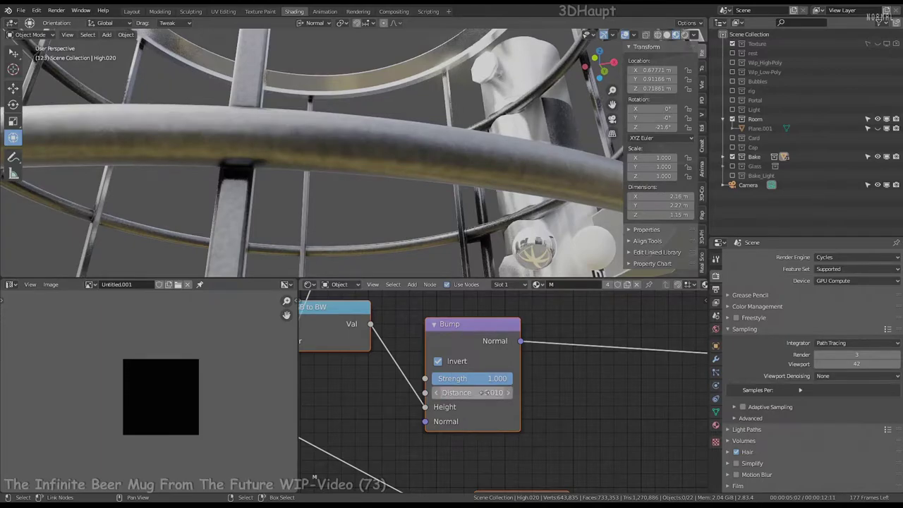
{"action": "type", "text": "5"}
{"action": "key", "text": "Return"}
{"action": "middle_click_drag", "start_coordinate": [487, 162], "coordinate": [506, 127]}
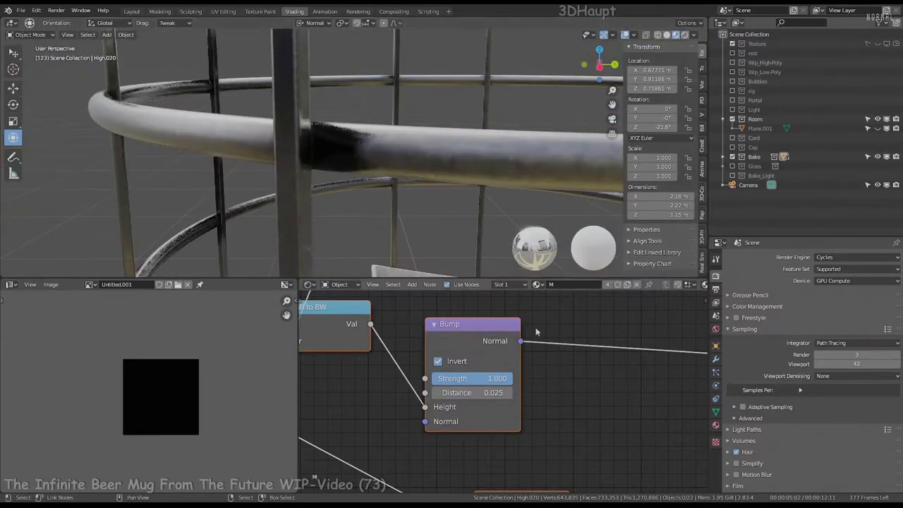
Step: Raise the wear mask's brightness and set its contrast to 8.530, previewing in Rendered shading
{"action": "scroll", "coordinate": [548, 435], "scroll_direction": "down", "scroll_amount": 4}
{"action": "scroll", "coordinate": [397, 308], "scroll_direction": "up", "scroll_amount": 4}
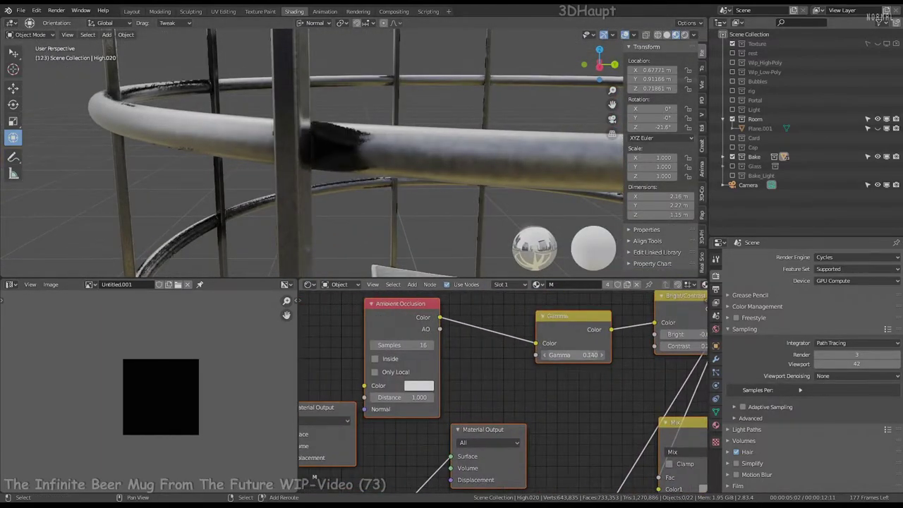
{"action": "scroll", "coordinate": [511, 341], "scroll_direction": "down", "scroll_amount": 3}
{"action": "scroll", "coordinate": [512, 340], "scroll_direction": "up", "scroll_amount": 4}
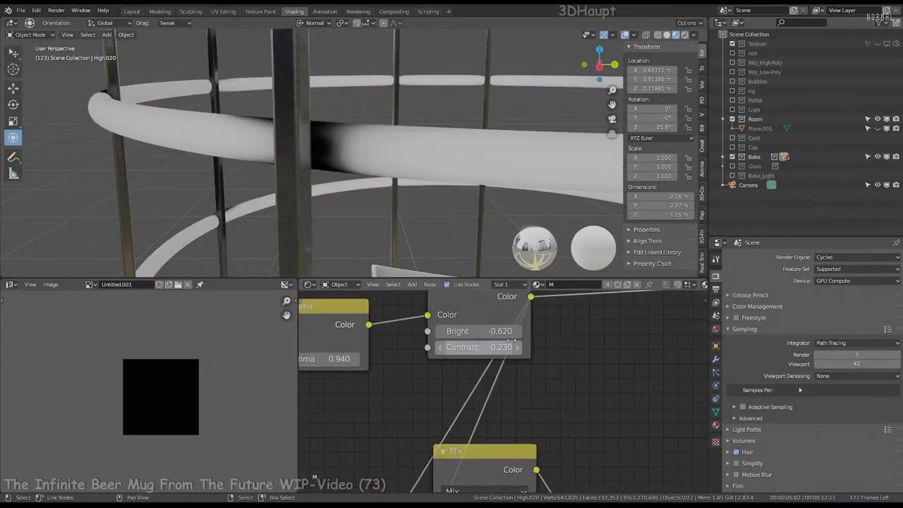
{"action": "mouse_move", "coordinate": [491, 329]}
{"action": "left_mouse_down"}
{"action": "mouse_move", "coordinate": [526, 347]}
{"action": "mouse_move", "coordinate": [452, 331]}
{"action": "left_mouse_up"}
{"action": "scroll", "coordinate": [511, 367], "scroll_direction": "down", "scroll_amount": 3}
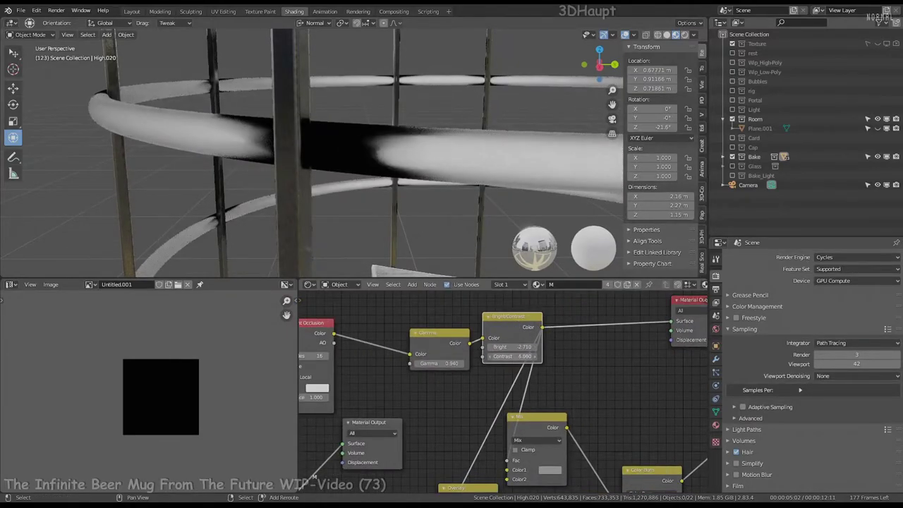
{"action": "mouse_move", "coordinate": [513, 357]}
{"action": "left_mouse_down"}
{"action": "mouse_move", "coordinate": [526, 357]}
{"action": "mouse_move", "coordinate": [501, 347]}
{"action": "left_mouse_up"}
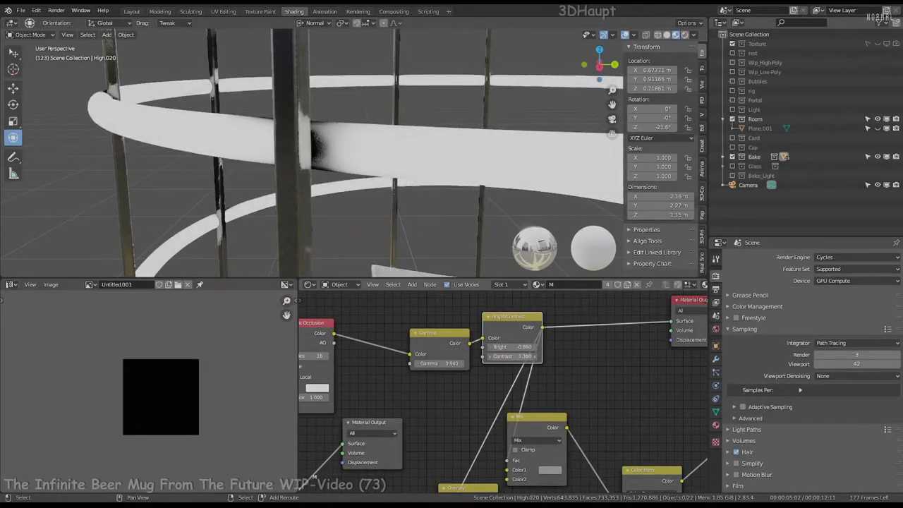
{"action": "left_click", "coordinate": [686, 35]}
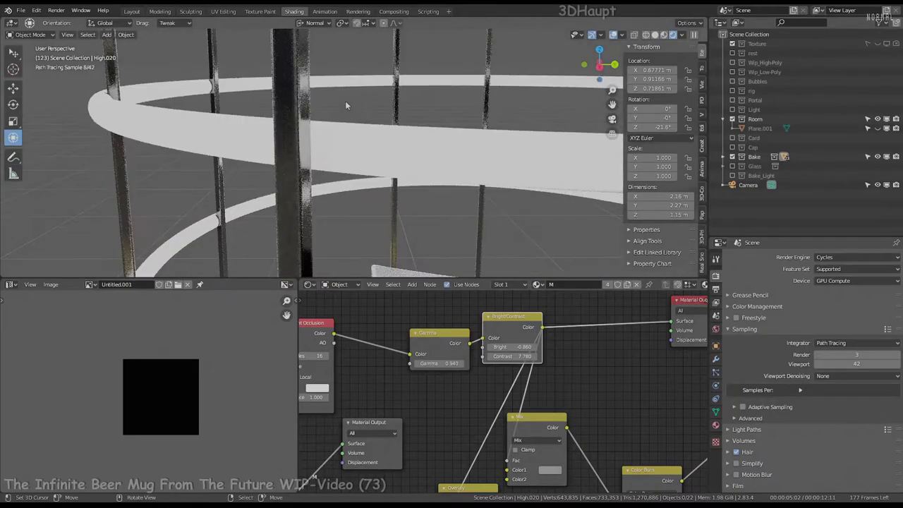
{"action": "left_click_drag", "start_coordinate": [513, 356], "coordinate": [552, 357]}
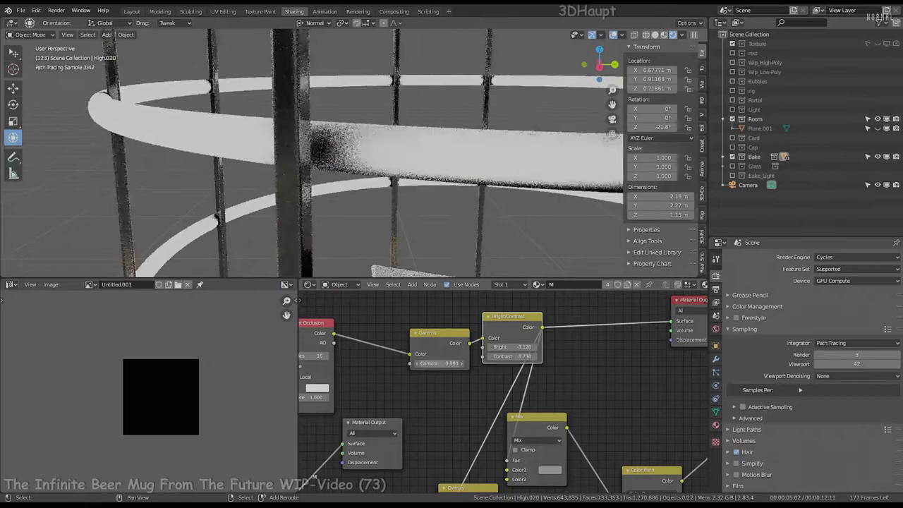
Step: Lower the wear mask's Gamma and preview the mask through the Material Output
{"action": "scroll", "coordinate": [451, 259], "scroll_direction": "down", "scroll_amount": 5}
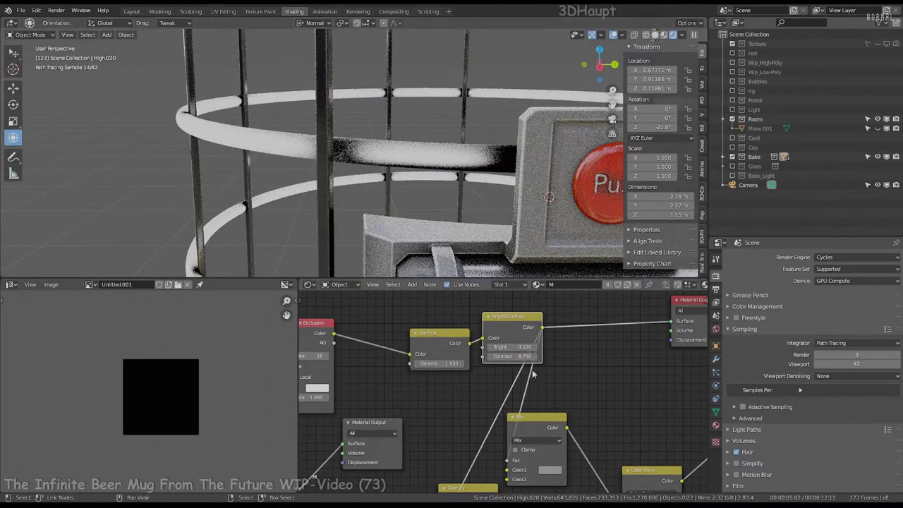
{"action": "mouse_move", "coordinate": [452, 363]}
{"action": "left_mouse_down"}
{"action": "mouse_move", "coordinate": [423, 363]}
{"action": "mouse_move", "coordinate": [441, 364]}
{"action": "left_mouse_up"}
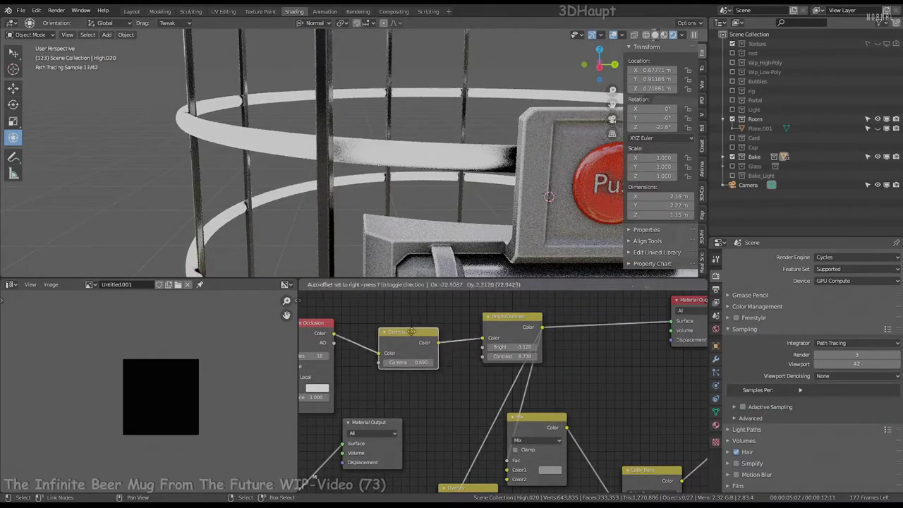
{"action": "left_click_drag", "start_coordinate": [412, 332], "coordinate": [403, 328]}
{"action": "mouse_move", "coordinate": [367, 212]}
{"action": "middle_mouse_down"}
{"action": "mouse_move", "coordinate": [312, 239]}
{"action": "mouse_move", "coordinate": [423, 177]}
{"action": "middle_mouse_up"}
{"action": "scroll", "coordinate": [497, 351], "scroll_direction": "down", "scroll_amount": 2}
{"action": "left_click_drag", "start_coordinate": [511, 339], "coordinate": [497, 351]}
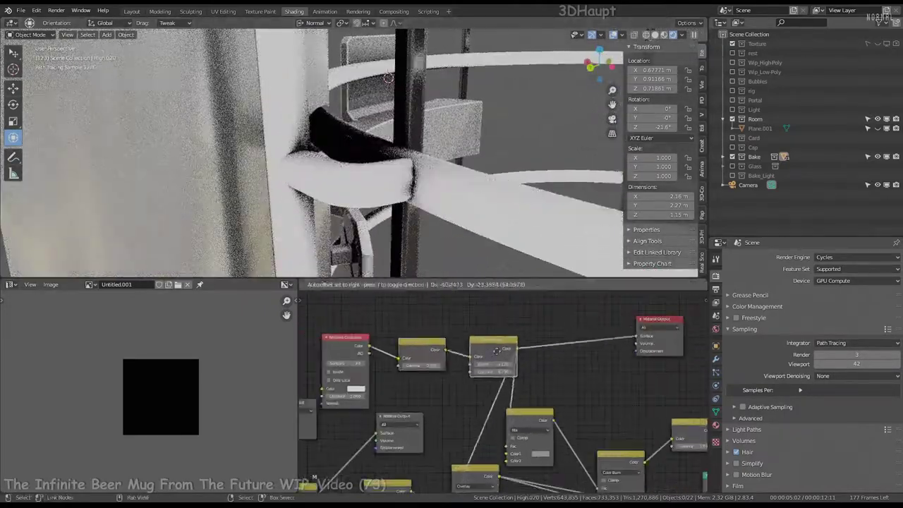
{"action": "left_click_drag", "start_coordinate": [648, 342], "coordinate": [643, 339]}
{"action": "scroll", "coordinate": [433, 325], "scroll_direction": "up", "scroll_amount": 4}
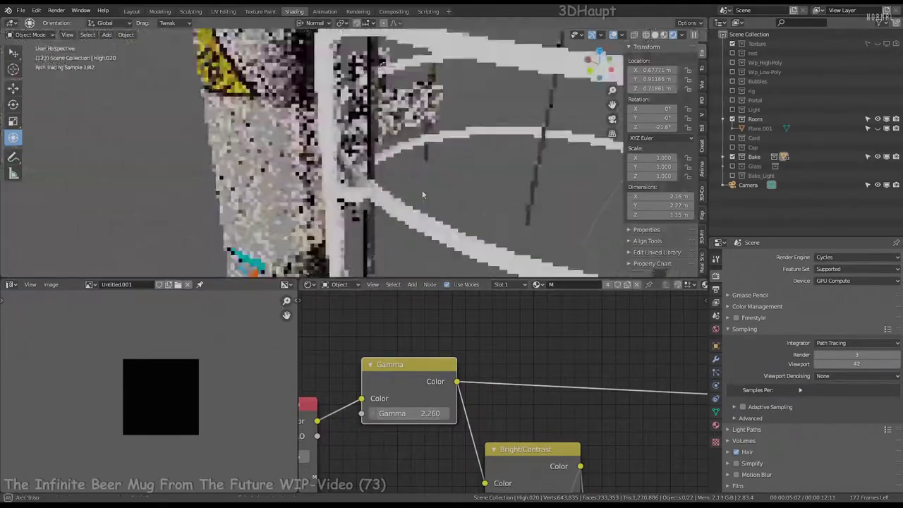
Step: Return to Material Preview shading and reconnect the Gamma output into the material tree
{"action": "left_click", "coordinate": [664, 34]}
{"action": "middle_click_drag", "start_coordinate": [380, 177], "coordinate": [339, 163]}
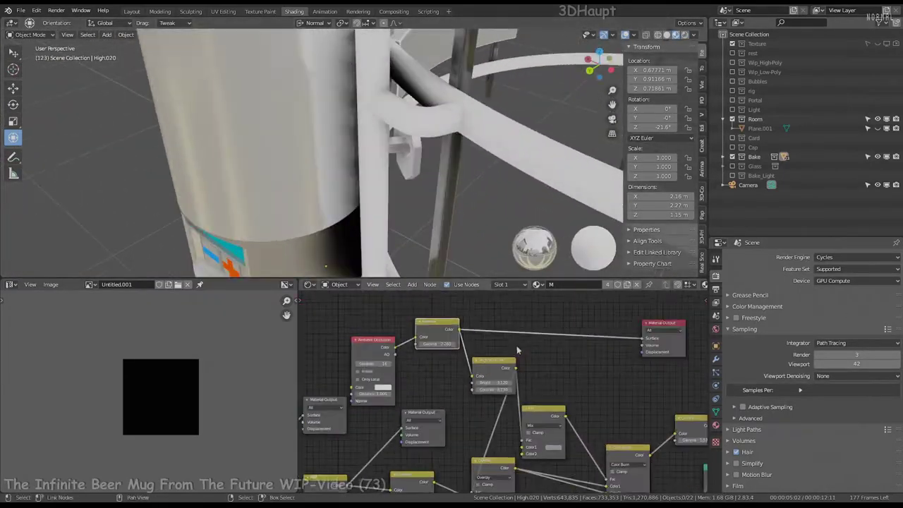
{"action": "scroll", "coordinate": [494, 395], "scroll_direction": "down", "scroll_amount": 3}
{"action": "left_click_drag", "start_coordinate": [441, 344], "coordinate": [501, 451]}
{"action": "left_click_drag", "start_coordinate": [521, 362], "coordinate": [521, 364]}
{"action": "scroll", "coordinate": [520, 364], "scroll_direction": "down", "scroll_amount": 3}
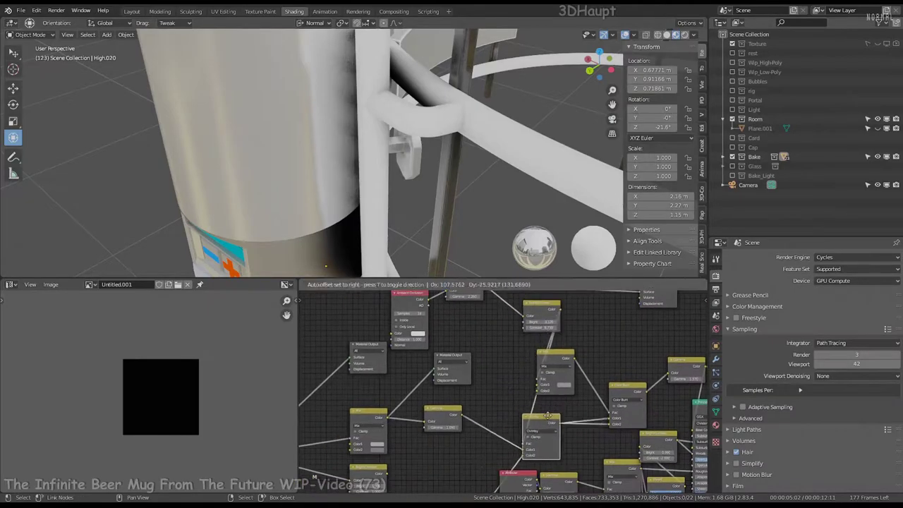
{"action": "left_click_drag", "start_coordinate": [487, 314], "coordinate": [503, 445]}
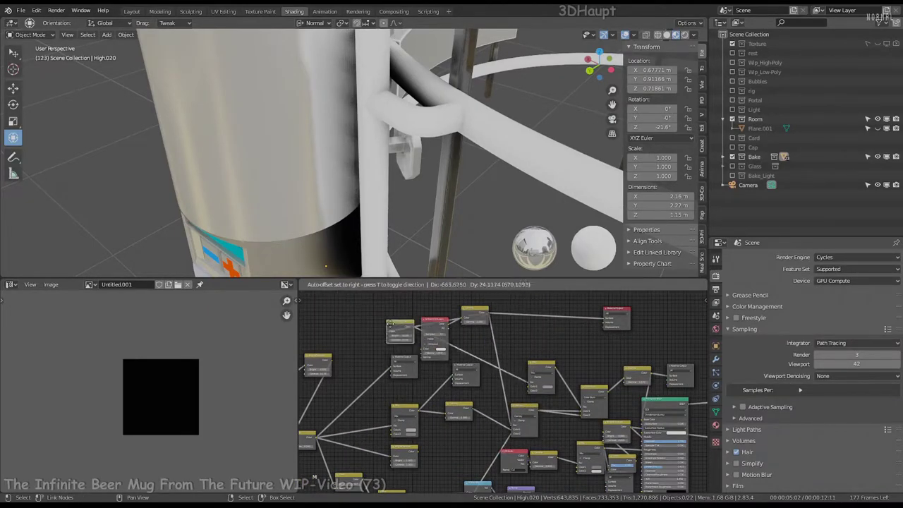
{"action": "left_click_drag", "start_coordinate": [526, 400], "coordinate": [526, 400]}
{"action": "scroll", "coordinate": [526, 401], "scroll_direction": "up", "scroll_amount": 3}
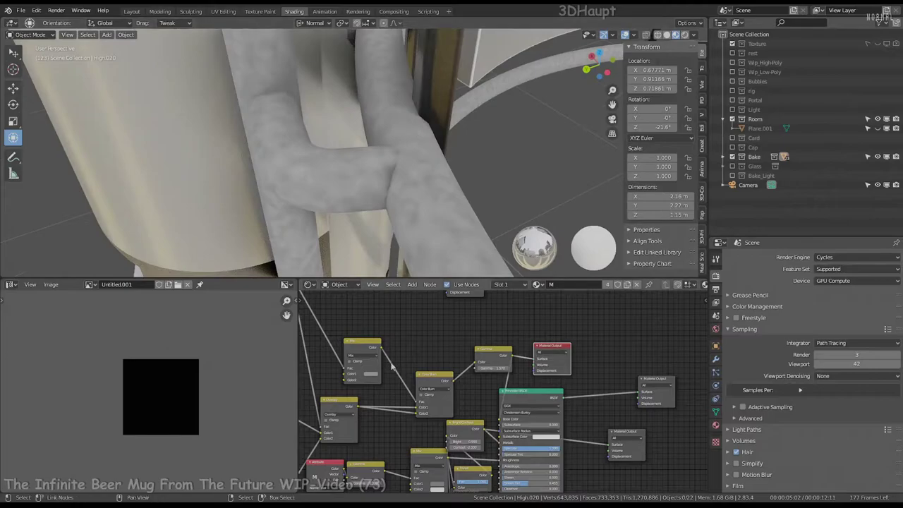
Step: Show the High.029 rods with Wireframe display and save as Infinite Beer Mug 85.blend
{"action": "mouse_move", "coordinate": [424, 211]}
{"action": "middle_mouse_down"}
{"action": "mouse_move", "coordinate": [532, 157]}
{"action": "mouse_move", "coordinate": [298, 130]}
{"action": "middle_mouse_up"}
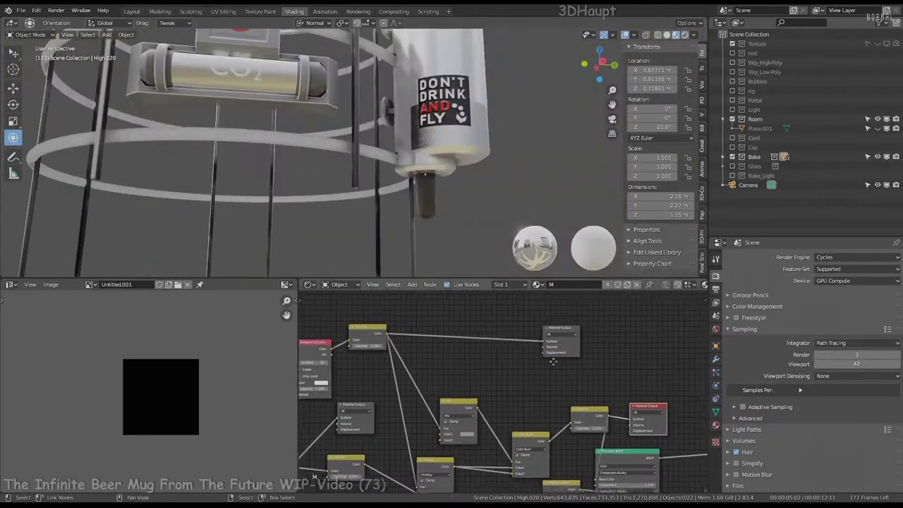
{"action": "middle_click_drag", "start_coordinate": [648, 347], "coordinate": [540, 306]}
{"action": "mouse_move", "coordinate": [402, 162]}
{"action": "middle_mouse_down"}
{"action": "mouse_move", "coordinate": [472, 109]}
{"action": "mouse_move", "coordinate": [337, 172]}
{"action": "mouse_move", "coordinate": [381, 141]}
{"action": "mouse_move", "coordinate": [386, 151]}
{"action": "mouse_move", "coordinate": [346, 141]}
{"action": "mouse_move", "coordinate": [397, 137]}
{"action": "mouse_move", "coordinate": [326, 108]}
{"action": "mouse_move", "coordinate": [318, 173]}
{"action": "middle_mouse_up"}
{"action": "left_click", "coordinate": [317, 172]}
{"action": "left_click", "coordinate": [716, 346]}
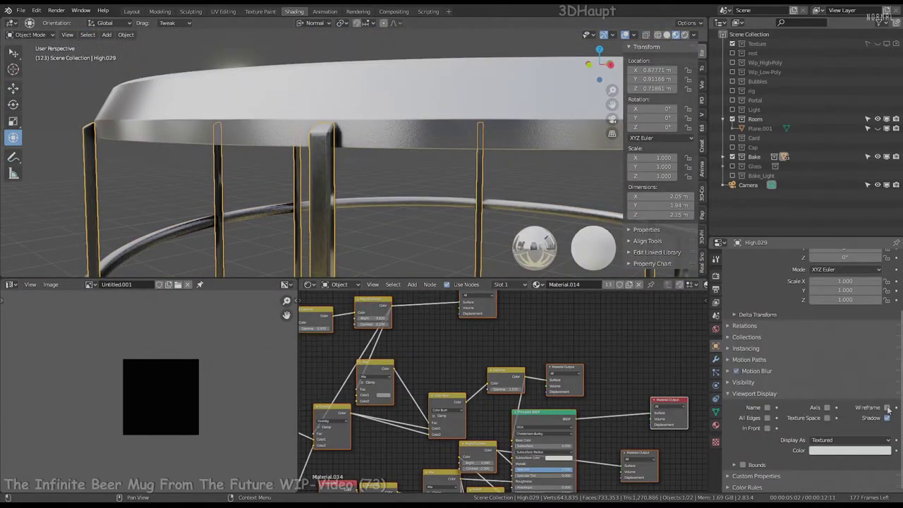
{"action": "left_click", "coordinate": [888, 408]}
{"action": "middle_click_drag", "start_coordinate": [423, 155], "coordinate": [318, 127]}
{"action": "left_click", "coordinate": [21, 11]}
{"action": "left_click", "coordinate": [42, 97]}
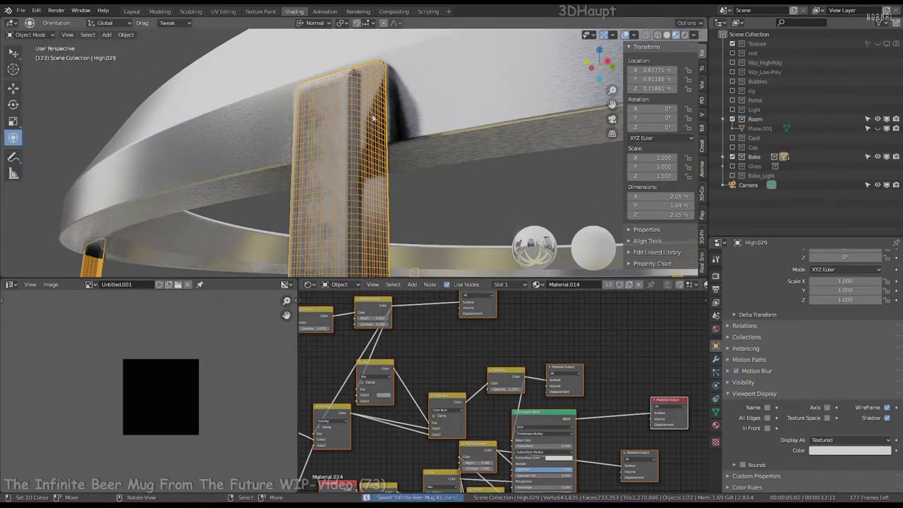
Step: Add a Decimate modifier to the High.029 rods, trying ratio 0.3 before settling on 0.1
{"action": "key", "text": "Tab"}
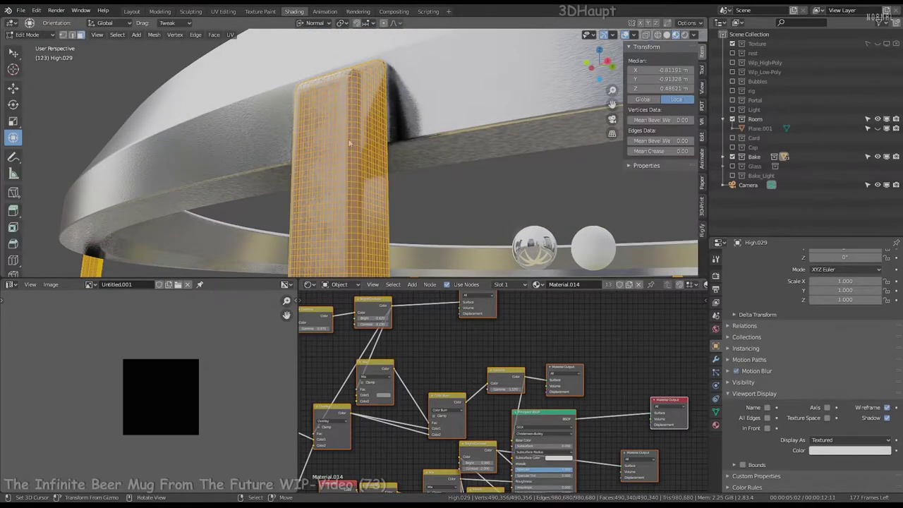
{"action": "key", "text": "q"}
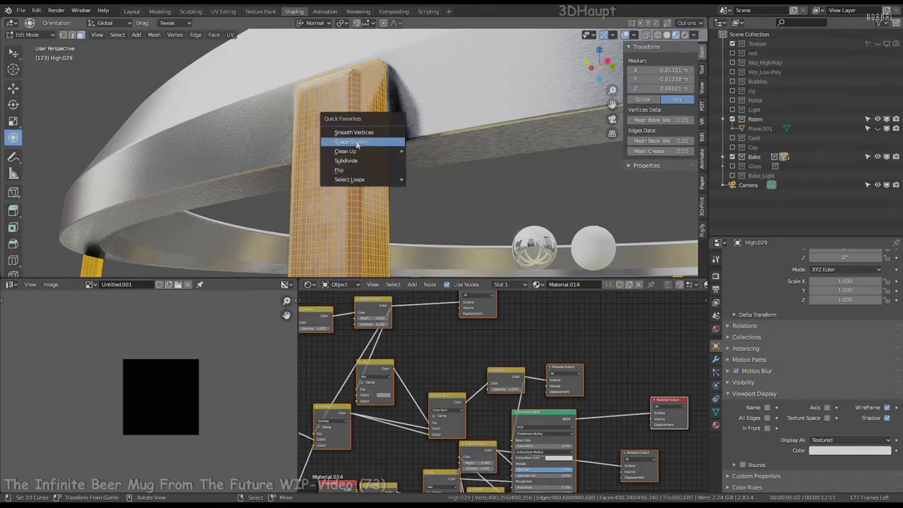
{"action": "key", "text": "Tab"}
{"action": "middle_click_drag", "start_coordinate": [378, 180], "coordinate": [376, 148]}
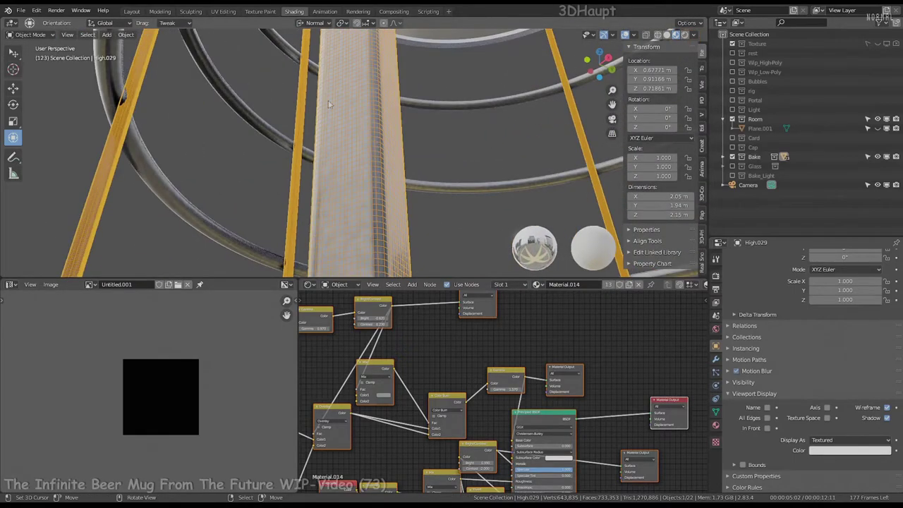
{"action": "middle_click_drag", "start_coordinate": [328, 104], "coordinate": [494, 176]}
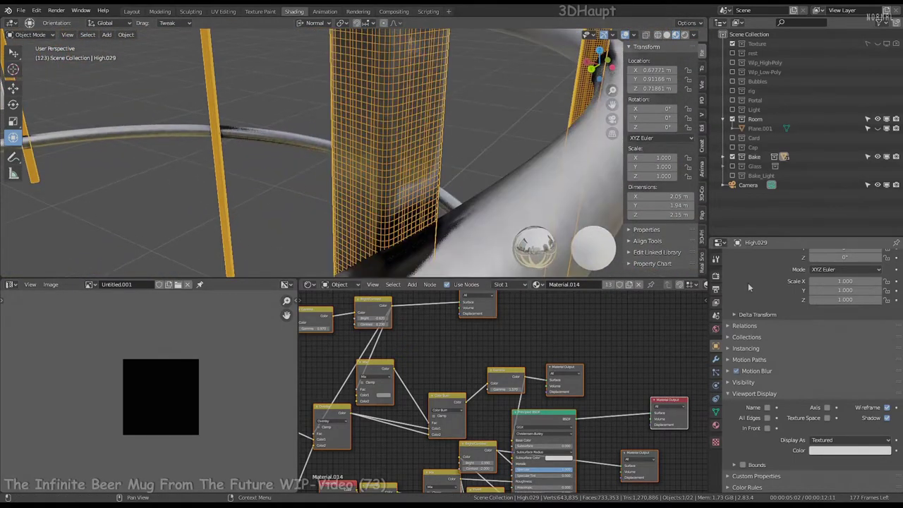
{"action": "left_click", "coordinate": [717, 358]}
{"action": "left_click", "coordinate": [755, 256]}
{"action": "left_click", "coordinate": [724, 321]}
{"action": "type", "text": "0.3"}
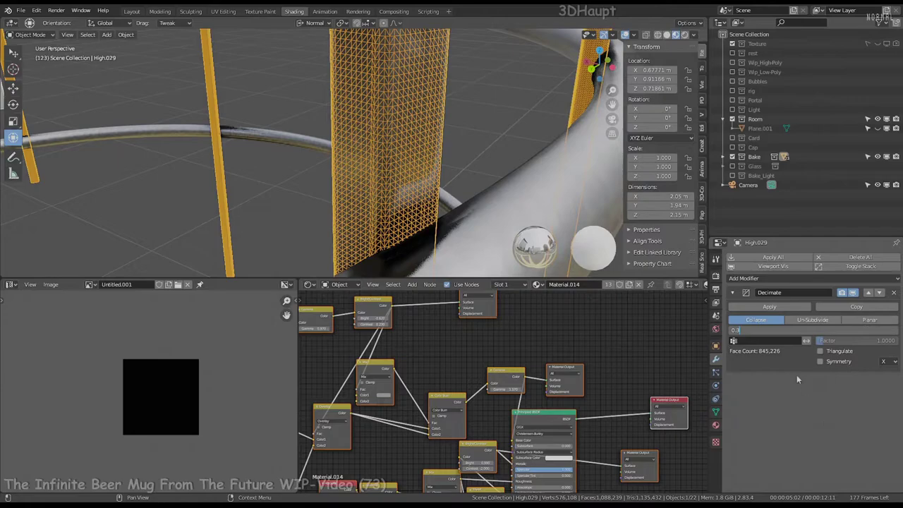
{"action": "key", "text": "Return"}
{"action": "mouse_move", "coordinate": [453, 155]}
{"action": "middle_mouse_down"}
{"action": "mouse_move", "coordinate": [417, 98]}
{"action": "mouse_move", "coordinate": [420, 145]}
{"action": "middle_mouse_up"}
{"action": "type", "text": "0.1"}
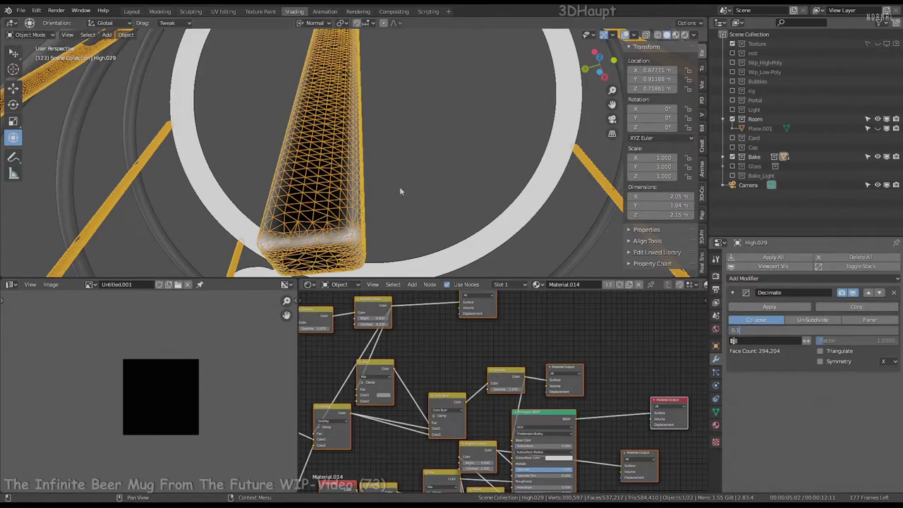
{"action": "key", "text": "Return"}
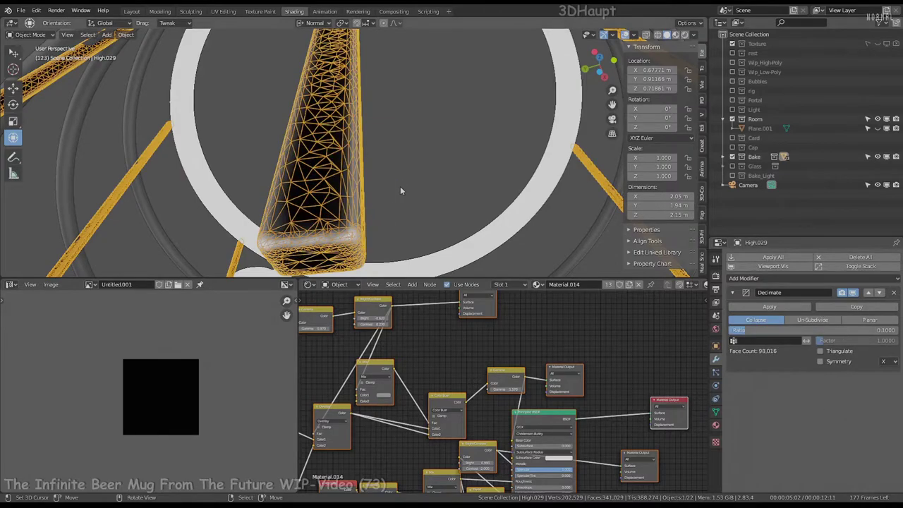
Step: Hide the viewport overlays to judge the shading and apply the Decimate modifier
{"action": "mouse_move", "coordinate": [430, 88]}
{"action": "middle_mouse_down"}
{"action": "mouse_move", "coordinate": [422, 78]}
{"action": "mouse_move", "coordinate": [494, 56]}
{"action": "middle_mouse_up"}
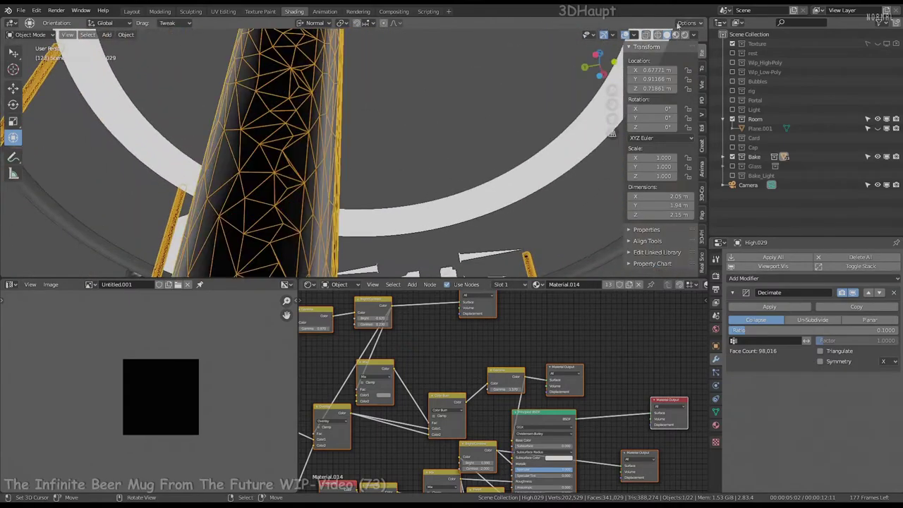
{"action": "left_click", "coordinate": [626, 35]}
{"action": "mouse_move", "coordinate": [626, 37]}
{"action": "middle_mouse_down"}
{"action": "mouse_move", "coordinate": [389, 186]}
{"action": "mouse_move", "coordinate": [442, 198]}
{"action": "mouse_move", "coordinate": [341, 107]}
{"action": "mouse_move", "coordinate": [452, 142]}
{"action": "middle_mouse_up"}
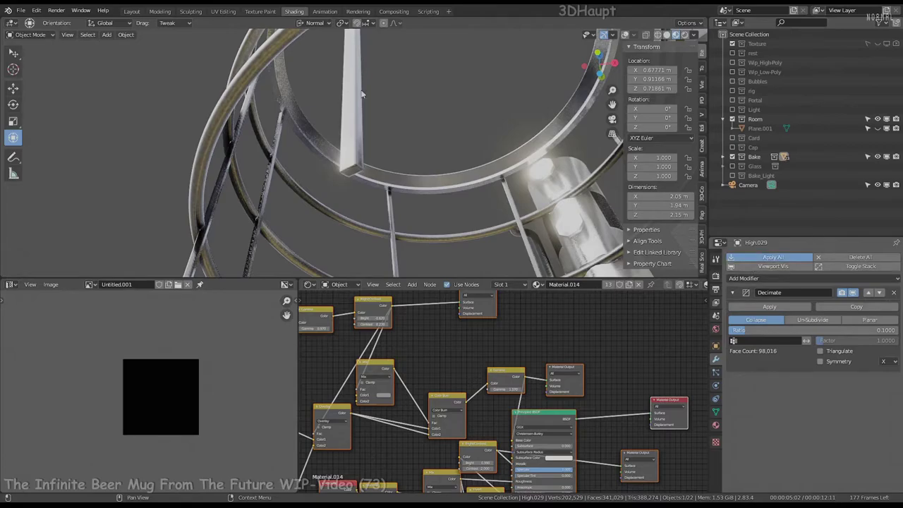
{"action": "left_click", "coordinate": [773, 257]}
{"action": "mouse_move", "coordinate": [320, 112]}
{"action": "middle_mouse_down"}
{"action": "mouse_move", "coordinate": [369, 179]}
{"action": "mouse_move", "coordinate": [377, 236]}
{"action": "mouse_move", "coordinate": [361, 163]}
{"action": "mouse_move", "coordinate": [322, 122]}
{"action": "mouse_move", "coordinate": [298, 140]}
{"action": "mouse_move", "coordinate": [445, 82]}
{"action": "mouse_move", "coordinate": [307, 99]}
{"action": "middle_mouse_up"}
Step: Apply the High.020 rings' EdgeSplit, isolate them in local view, and show them as wireframe
{"action": "left_click", "coordinate": [449, 79]}
{"action": "scroll", "coordinate": [450, 79], "scroll_direction": "down", "scroll_amount": 2}
{"action": "left_click", "coordinate": [772, 257]}
{"action": "scroll", "coordinate": [353, 141], "scroll_direction": "up", "scroll_amount": 3}
{"action": "mouse_move", "coordinate": [353, 142]}
{"action": "middle_mouse_down"}
{"action": "mouse_move", "coordinate": [417, 128]}
{"action": "mouse_move", "coordinate": [374, 145]}
{"action": "mouse_move", "coordinate": [449, 160]}
{"action": "mouse_move", "coordinate": [414, 109]}
{"action": "mouse_move", "coordinate": [391, 145]}
{"action": "middle_mouse_up"}
{"action": "key", "text": "KP_Divide"}
{"action": "left_click", "coordinate": [716, 346]}
{"action": "left_click", "coordinate": [887, 408]}
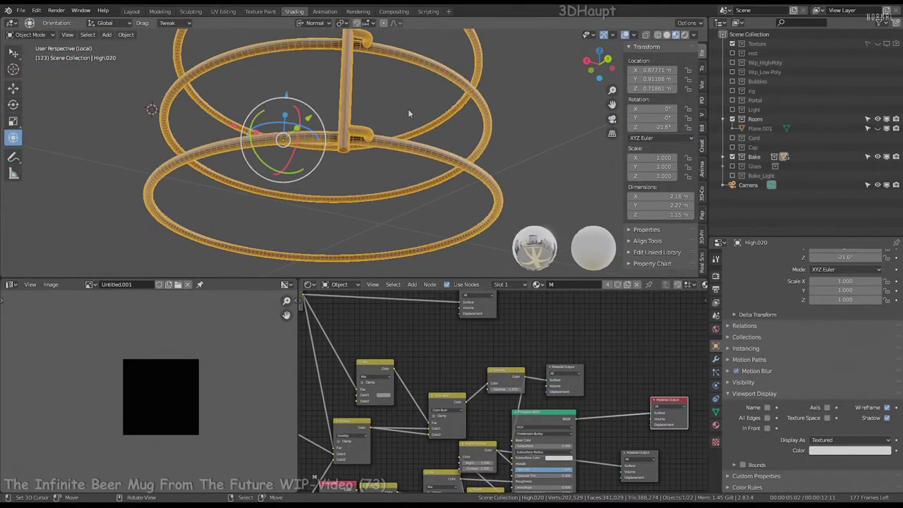
Step: Separate the rings mesh into loose-part objects
{"action": "key", "text": "Tab"}
{"action": "left_click", "coordinate": [357, 135]}
{"action": "key", "text": "Tab"}
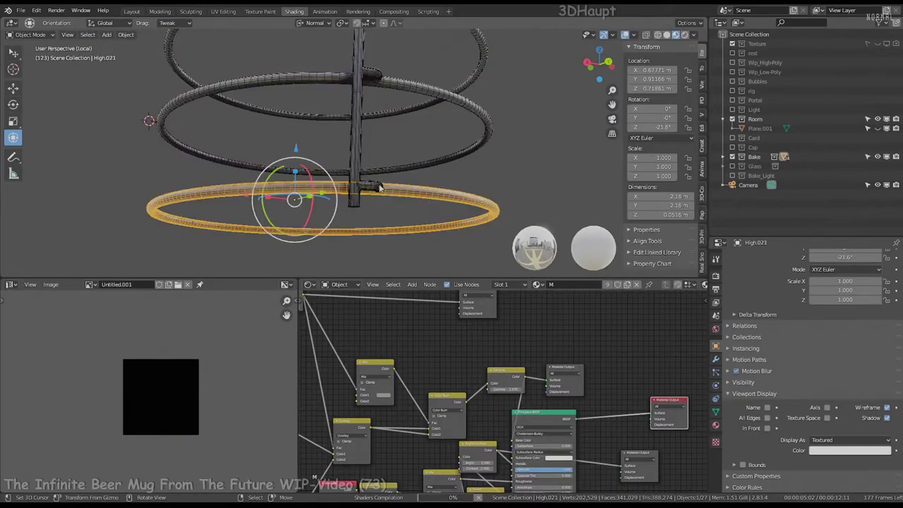
{"action": "scroll", "coordinate": [379, 86], "scroll_direction": "down", "scroll_amount": 3}
{"action": "mouse_move", "coordinate": [379, 141]}
{"action": "middle_mouse_down"}
{"action": "mouse_move", "coordinate": [379, 86]}
{"action": "mouse_move", "coordinate": [376, 137]}
{"action": "middle_mouse_up"}
Step: Select the upper hook and the rings and apply their rotation
{"action": "left_click", "coordinate": [372, 189]}
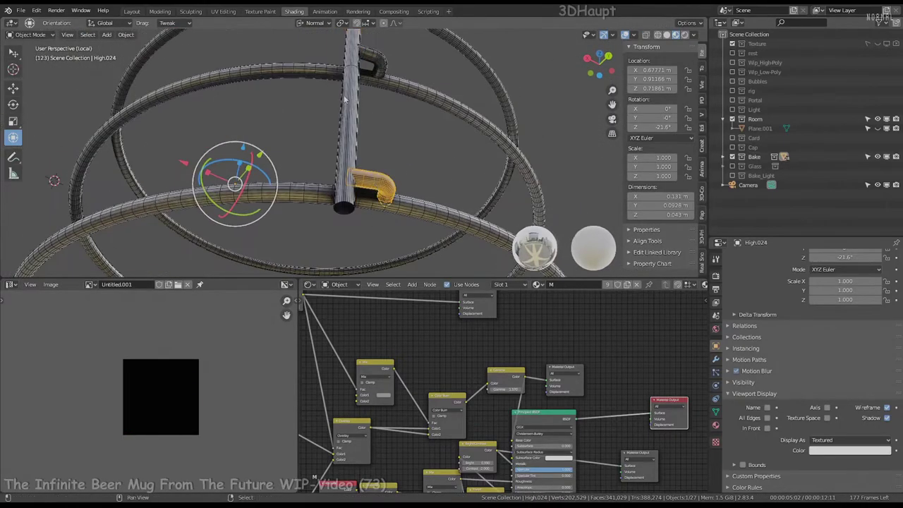
{"action": "middle_click_drag", "start_coordinate": [395, 176], "coordinate": [394, 111]}
{"action": "key", "text": "KP_Decimal"}
{"action": "key", "text": "Tab"}
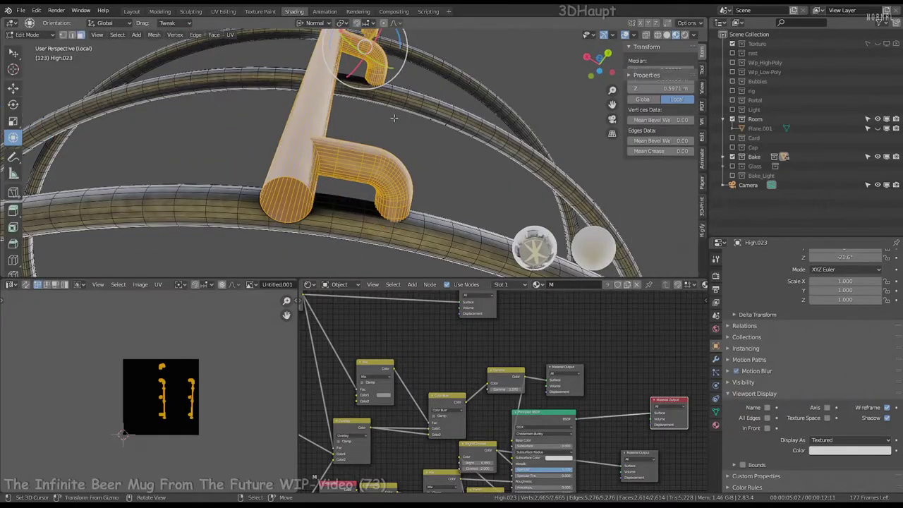
{"action": "key", "text": "Escape"}
{"action": "key", "text": "Tab"}
{"action": "middle_click_drag", "start_coordinate": [434, 203], "coordinate": [296, 190]}
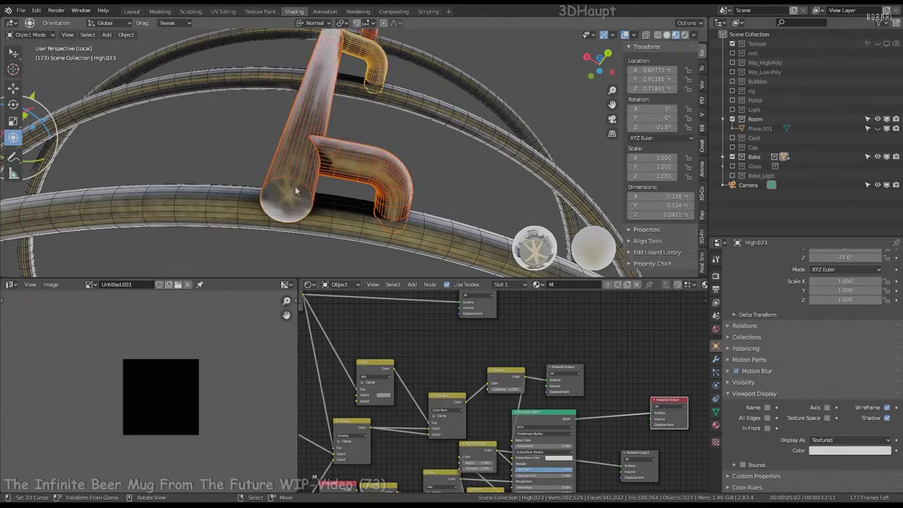
{"action": "left_click", "coordinate": [320, 150]}
{"action": "mouse_move", "coordinate": [364, 188]}
{"action": "middle_mouse_down"}
{"action": "mouse_move", "coordinate": [382, 146]}
{"action": "mouse_move", "coordinate": [428, 168]}
{"action": "mouse_move", "coordinate": [411, 118]}
{"action": "mouse_move", "coordinate": [384, 159]}
{"action": "middle_mouse_up"}
{"action": "left_click", "coordinate": [411, 118], "text": "shift"}
{"action": "left_click", "coordinate": [403, 109]}
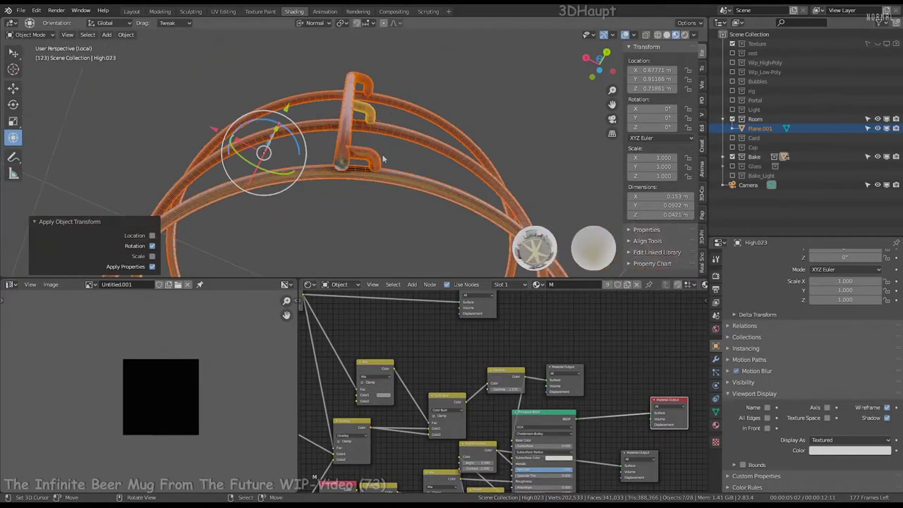
Step: Try a Smooth-mode Remesh on the vertical strut High.022, then remove it
{"action": "left_click", "coordinate": [383, 160]}
{"action": "scroll", "coordinate": [384, 160], "scroll_direction": "up", "scroll_amount": 5}
{"action": "left_click", "coordinate": [715, 359]}
{"action": "left_click", "coordinate": [763, 257]}
{"action": "left_click", "coordinate": [763, 257]}
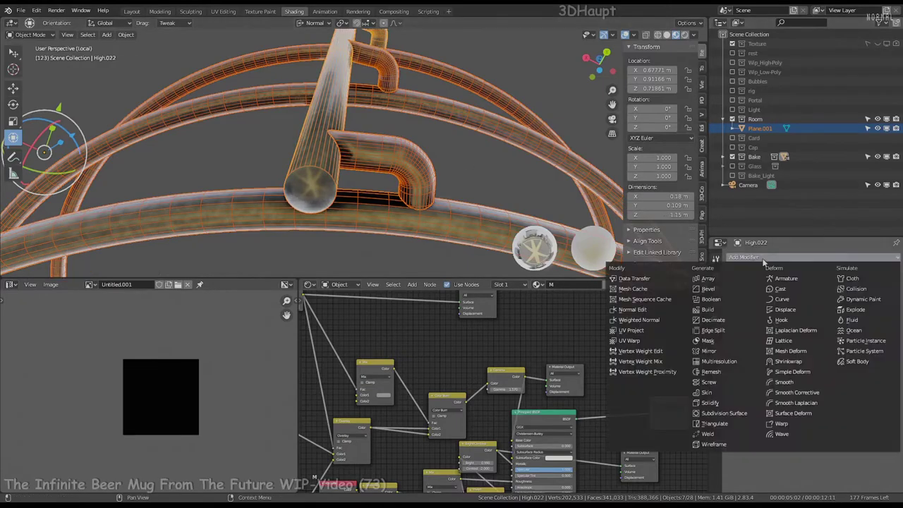
{"action": "left_click", "coordinate": [713, 371]}
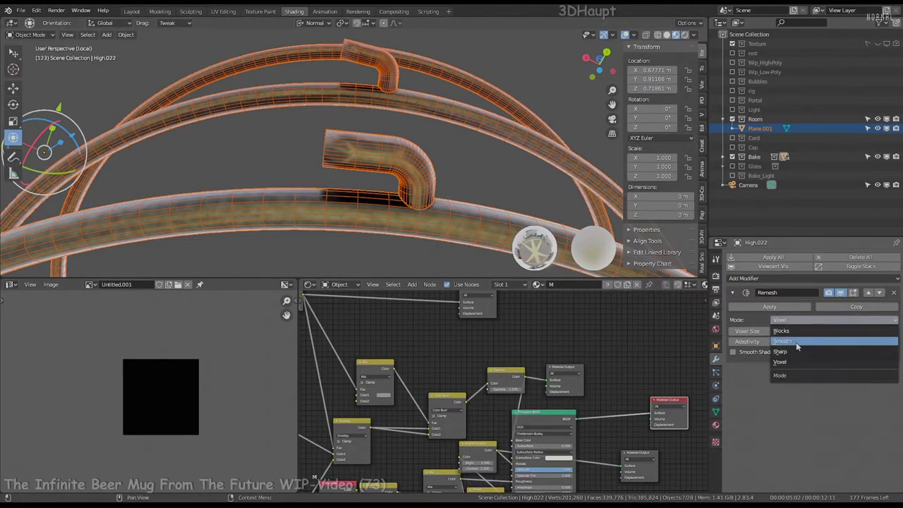
{"action": "left_click", "coordinate": [798, 343]}
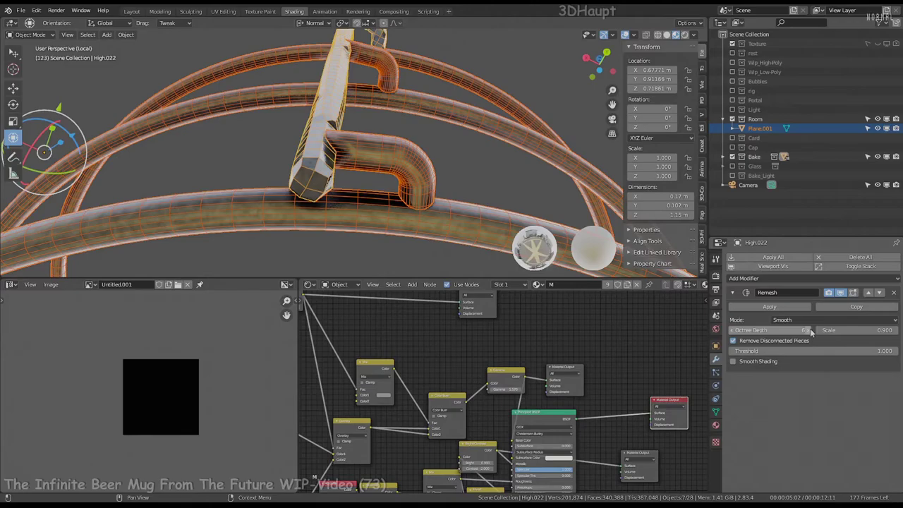
{"action": "mouse_move", "coordinate": [403, 132]}
{"action": "middle_mouse_down"}
{"action": "mouse_move", "coordinate": [368, 124]}
{"action": "mouse_move", "coordinate": [409, 141]}
{"action": "middle_mouse_up"}
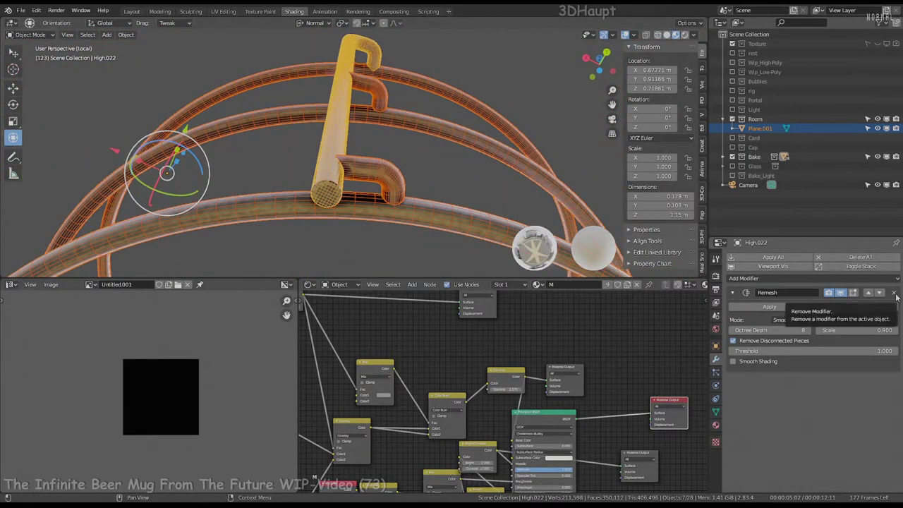
{"action": "left_click", "coordinate": [895, 292]}
{"action": "left_click", "coordinate": [432, 81]}
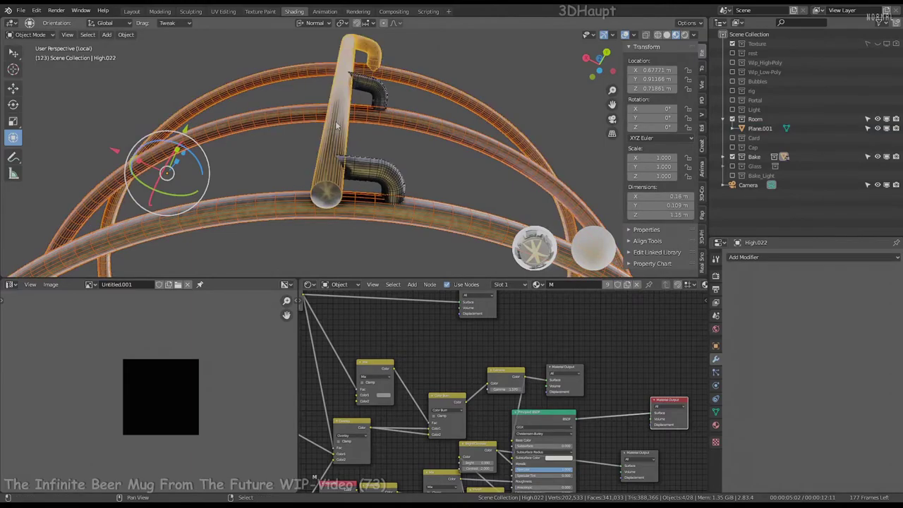
Step: Add a Boolean modifier to the vertical strut targeting the lower elbow hook High.024
{"action": "left_click", "coordinate": [370, 180]}
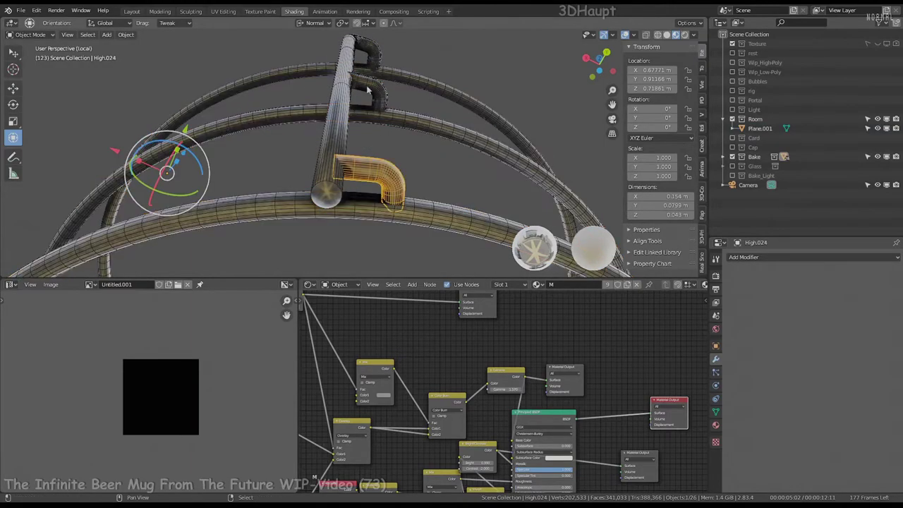
{"action": "left_click", "coordinate": [374, 163]}
{"action": "left_click", "coordinate": [811, 257]}
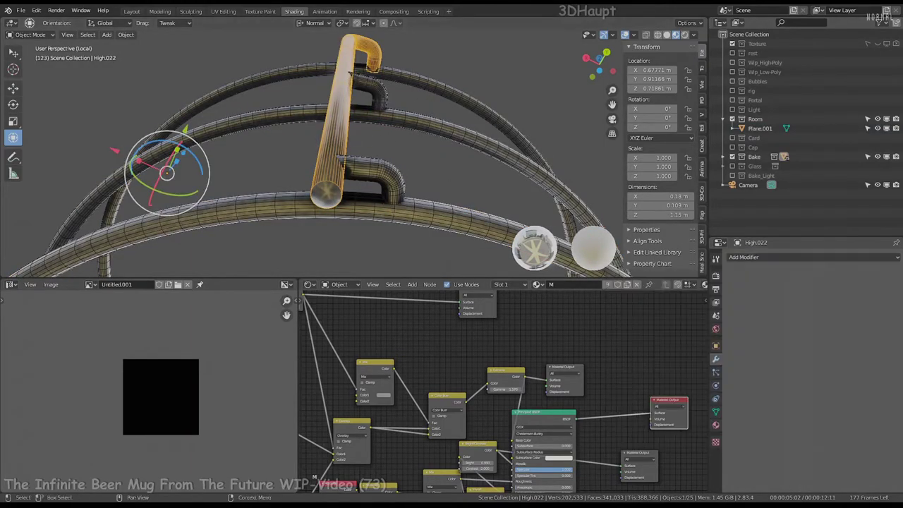
{"action": "left_click", "coordinate": [812, 257]}
{"action": "left_click", "coordinate": [727, 301]}
{"action": "left_click", "coordinate": [894, 331]}
{"action": "left_click", "coordinate": [386, 188]}
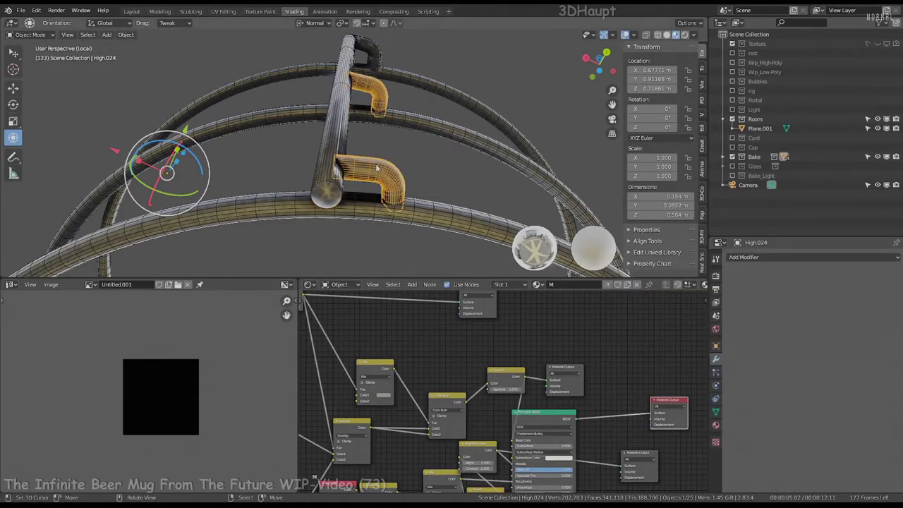
{"action": "middle_click_drag", "start_coordinate": [386, 189], "coordinate": [374, 138]}
Step: Set the strut's Boolean to Union and apply it
{"action": "left_click", "coordinate": [801, 331]}
{"action": "left_click", "coordinate": [738, 351]}
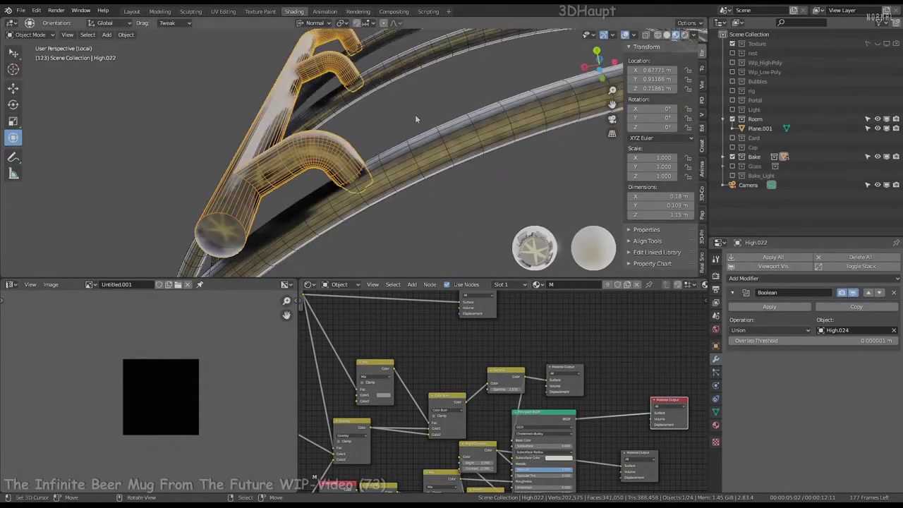
{"action": "scroll", "coordinate": [415, 114], "scroll_direction": "down", "scroll_amount": 5}
{"action": "middle_click_drag", "start_coordinate": [425, 109], "coordinate": [433, 102]}
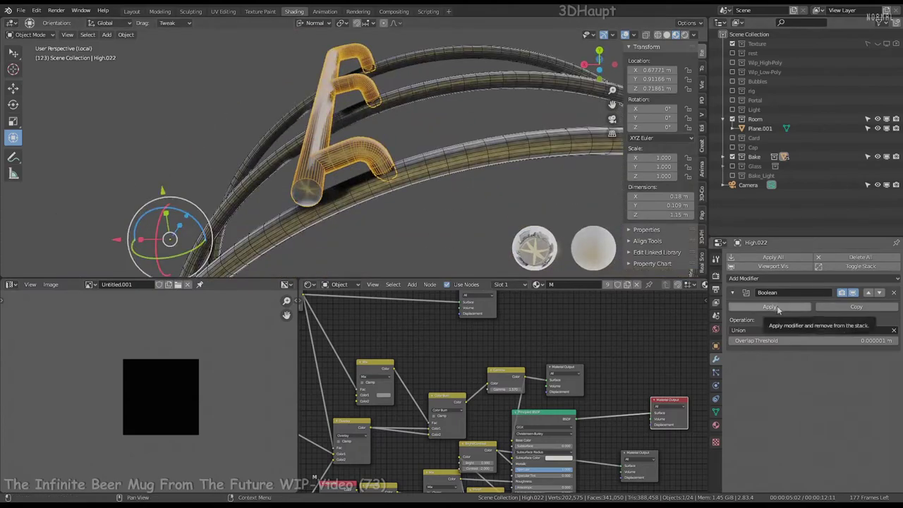
{"action": "left_click", "coordinate": [769, 306]}
Step: Delete the leftover hook object, add a Boolean to the rings, and reselect the strut
{"action": "left_click", "coordinate": [424, 99]}
{"action": "key", "text": "Delete"}
{"action": "left_click", "coordinate": [812, 257]}
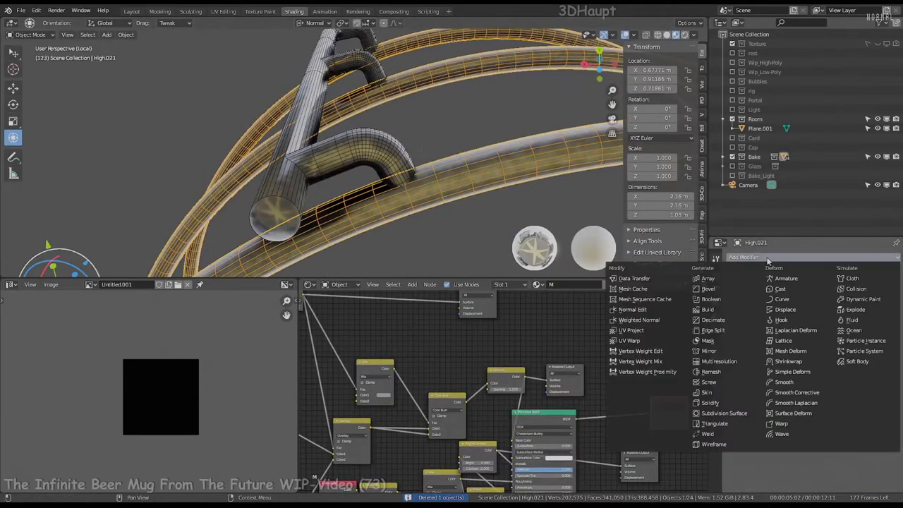
{"action": "left_click", "coordinate": [727, 303]}
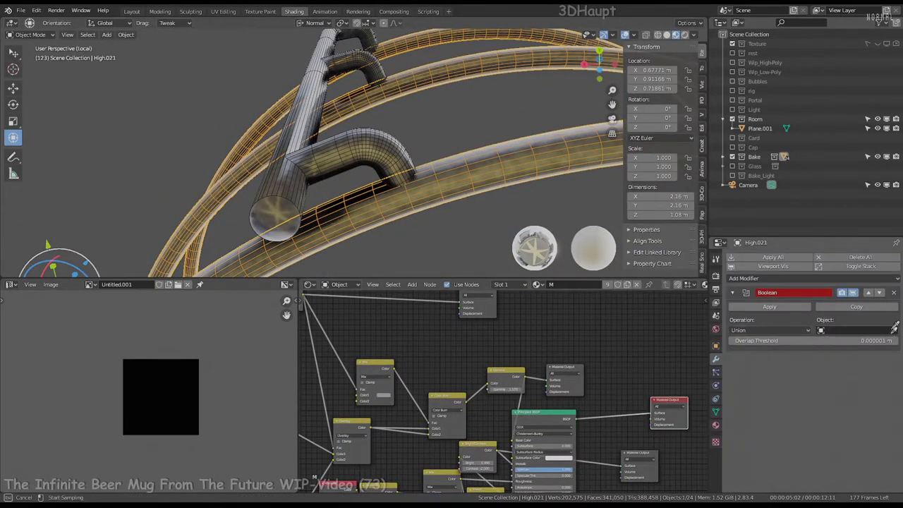
{"action": "left_click", "coordinate": [304, 145]}
{"action": "mouse_move", "coordinate": [325, 151]}
{"action": "middle_mouse_down"}
{"action": "mouse_move", "coordinate": [334, 173]}
{"action": "mouse_move", "coordinate": [410, 148]}
{"action": "middle_mouse_up"}
{"action": "scroll", "coordinate": [335, 173], "scroll_direction": "up", "scroll_amount": 4}
{"action": "scroll", "coordinate": [321, 171], "scroll_direction": "down", "scroll_amount": 4}
Step: Delete the leftover separate object and inspect the joined pipes
{"action": "key", "text": "Delete"}
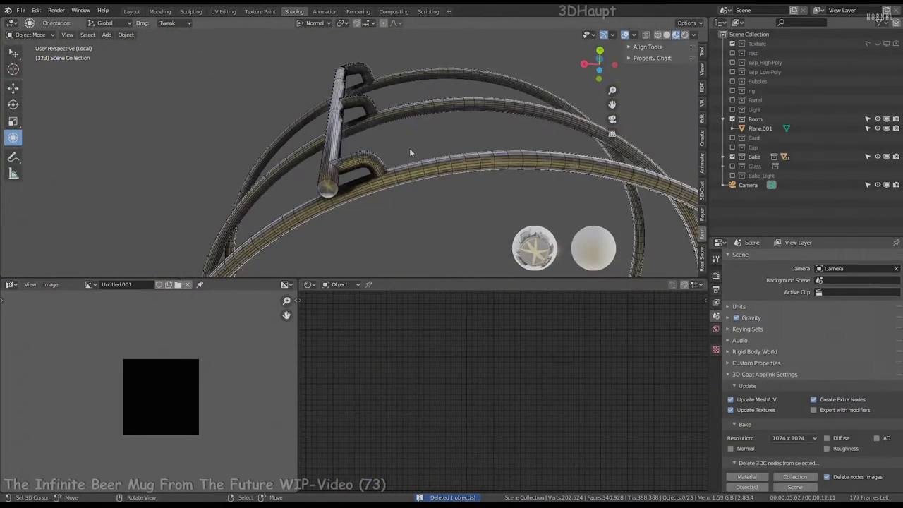
{"action": "key", "text": "ctrl+space"}
{"action": "middle_click_drag", "start_coordinate": [442, 204], "coordinate": [538, 177]}
{"action": "scroll", "coordinate": [532, 182], "scroll_direction": "up", "scroll_amount": 5}
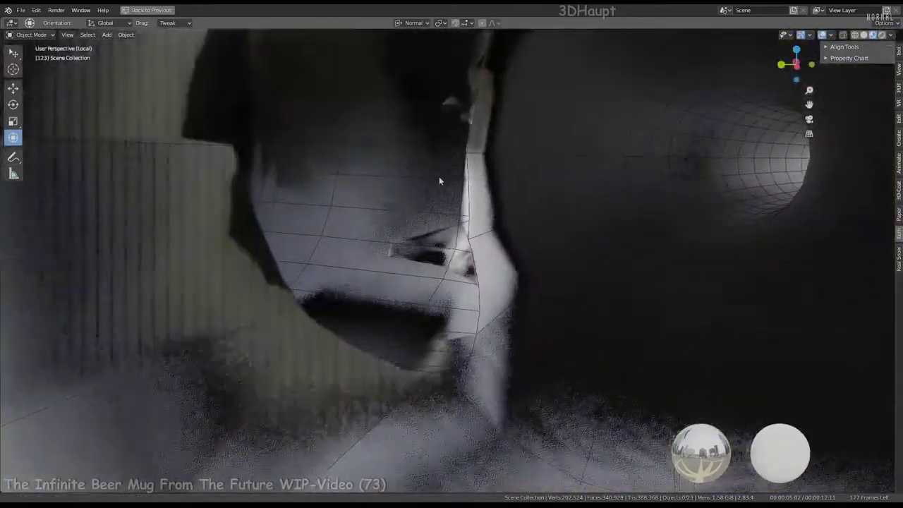
{"action": "scroll", "coordinate": [562, 164], "scroll_direction": "down", "scroll_amount": 5}
{"action": "scroll", "coordinate": [563, 164], "scroll_direction": "down", "scroll_amount": 5}
{"action": "scroll", "coordinate": [332, 254], "scroll_direction": "up", "scroll_amount": 5}
Step: Triangulate all faces of the High.021 cage and add a 0.05 m Voxel Remesh modifier
{"action": "key", "text": "Tab"}
{"action": "key", "text": "a"}
{"action": "key", "text": "alt+j"}
{"action": "middle_click_drag", "start_coordinate": [196, 230], "coordinate": [504, 274]}
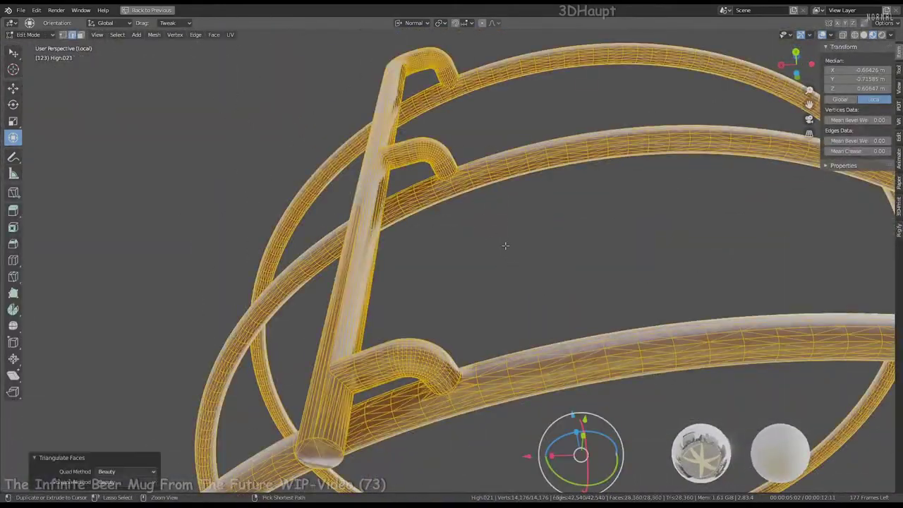
{"action": "scroll", "coordinate": [505, 245], "scroll_direction": "up", "scroll_amount": 3}
{"action": "key", "text": "Tab"}
{"action": "scroll", "coordinate": [503, 273], "scroll_direction": "down", "scroll_amount": 5}
{"action": "middle_click_drag", "start_coordinate": [499, 159], "coordinate": [466, 161]}
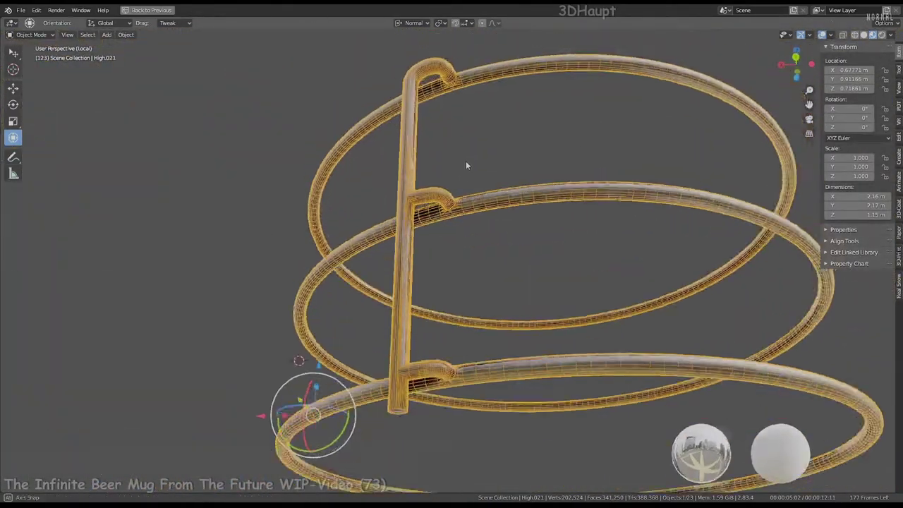
{"action": "scroll", "coordinate": [495, 123], "scroll_direction": "up", "scroll_amount": 4}
{"action": "key", "text": "ctrl+space"}
{"action": "left_click", "coordinate": [744, 278]}
{"action": "left_click", "coordinate": [725, 382]}
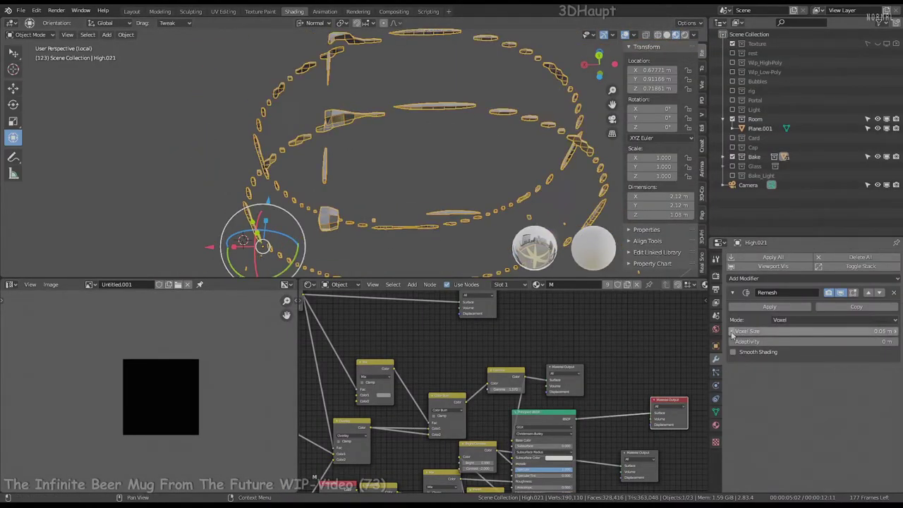
Step: Set the Voxel Remesh size to 0.002 m with Smooth Shading, then inspect the fused joints maximised
{"action": "left_click_drag", "start_coordinate": [734, 332], "coordinate": [712, 332]}
{"action": "scroll", "coordinate": [360, 189], "scroll_direction": "up", "scroll_amount": 3}
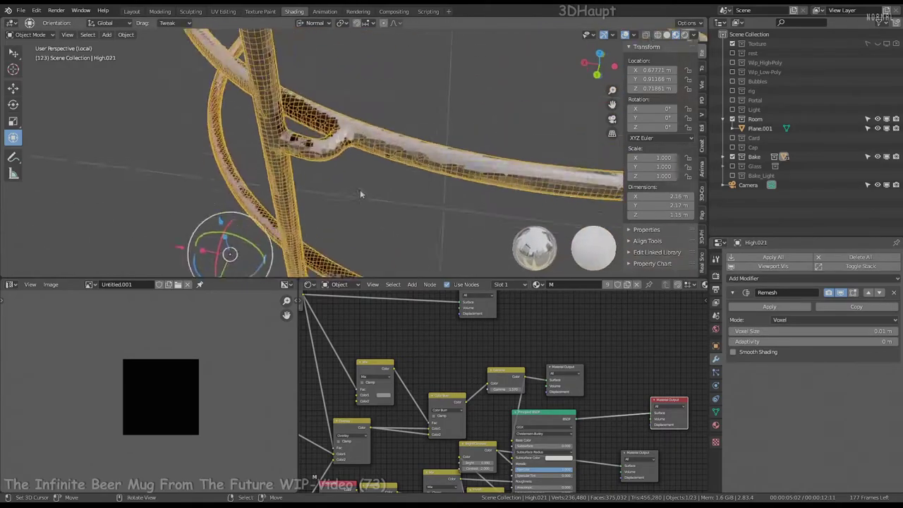
{"action": "scroll", "coordinate": [359, 189], "scroll_direction": "up", "scroll_amount": 2}
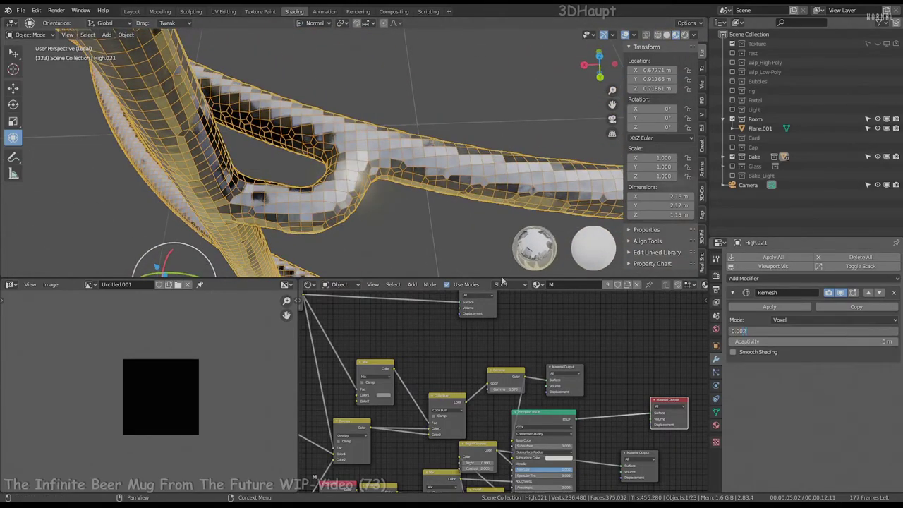
{"action": "key", "text": "Return"}
{"action": "mouse_move", "coordinate": [360, 158]}
{"action": "middle_mouse_down"}
{"action": "mouse_move", "coordinate": [540, 155]}
{"action": "mouse_move", "coordinate": [565, 169]}
{"action": "middle_mouse_up"}
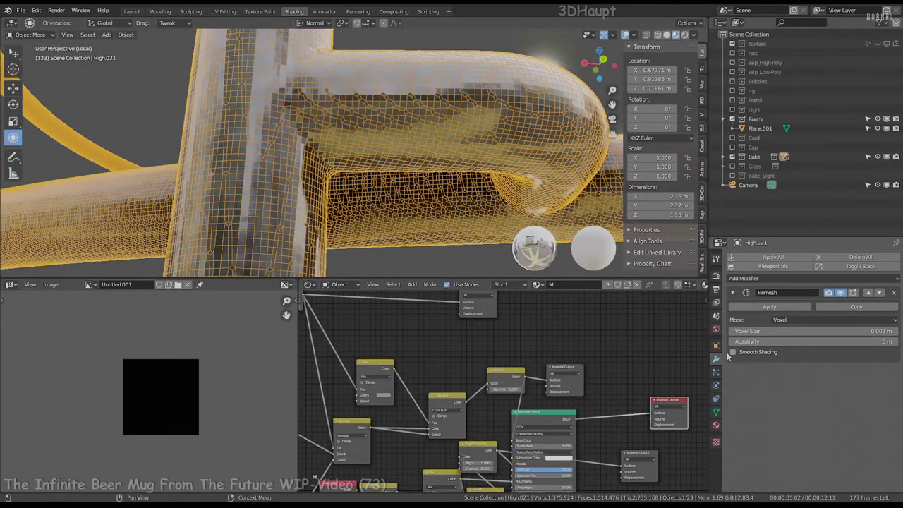
{"action": "left_click", "coordinate": [734, 352]}
{"action": "key", "text": "ctrl+space"}
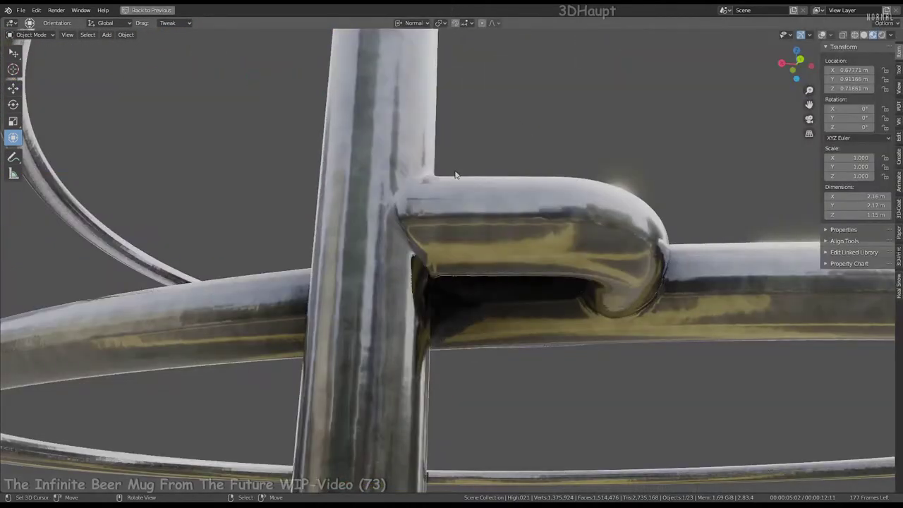
{"action": "mouse_move", "coordinate": [523, 141]}
{"action": "middle_mouse_down"}
{"action": "mouse_move", "coordinate": [523, 79]}
{"action": "mouse_move", "coordinate": [524, 200]}
{"action": "mouse_move", "coordinate": [447, 258]}
{"action": "mouse_move", "coordinate": [729, 241]}
{"action": "mouse_move", "coordinate": [619, 201]}
{"action": "mouse_move", "coordinate": [536, 211]}
{"action": "middle_mouse_up"}
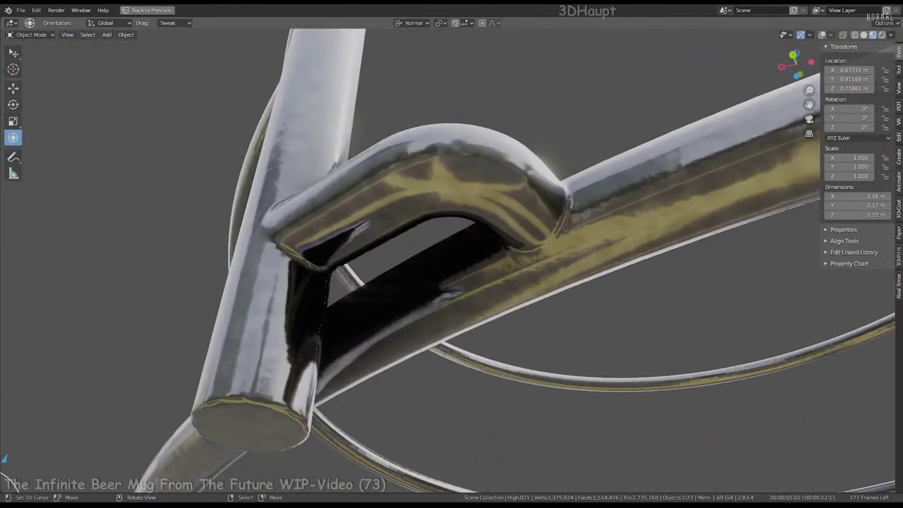